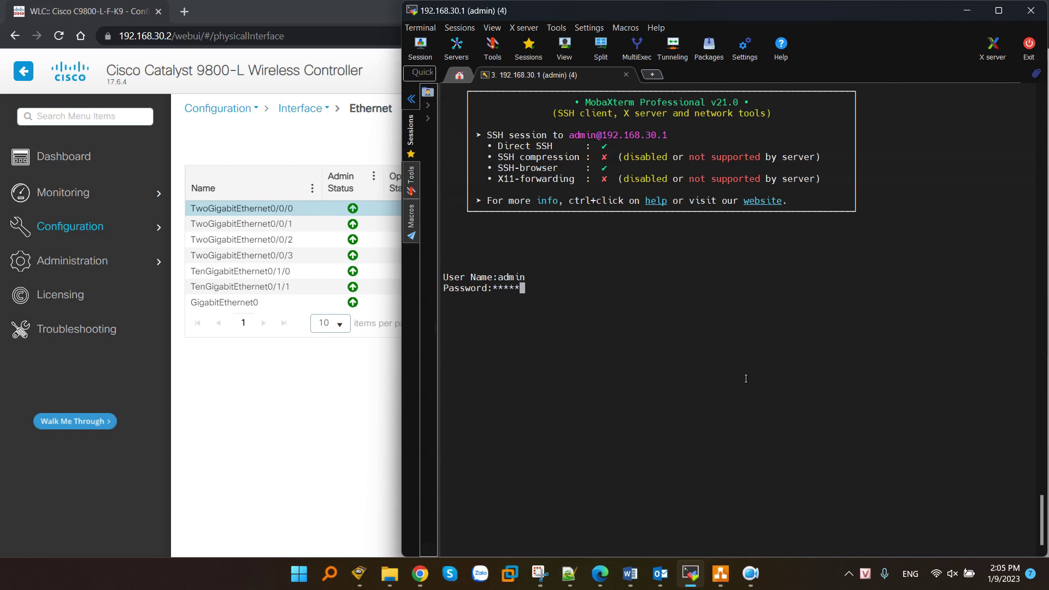
# - Log into the switch and show gi1's config: trunk, native VLAN 30, allowed 30,40,50,60-70
pyautogui.press('Return')
pyautogui.press('Return')
pyautogui.press('Return')
pyautogui.press('Return')
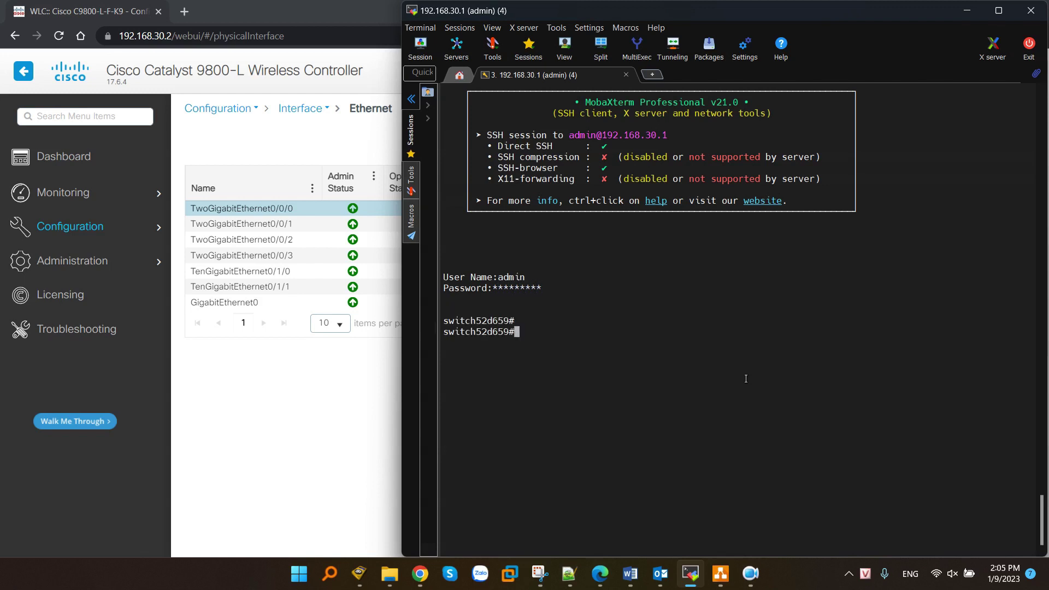
pyautogui.write('show run int gi1')
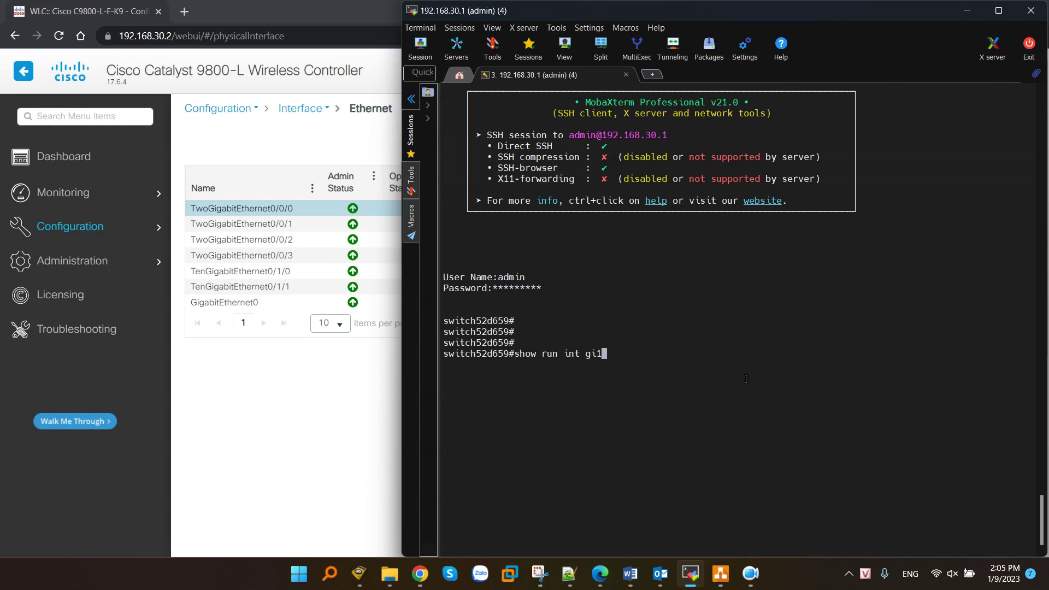
pyautogui.press('Return')
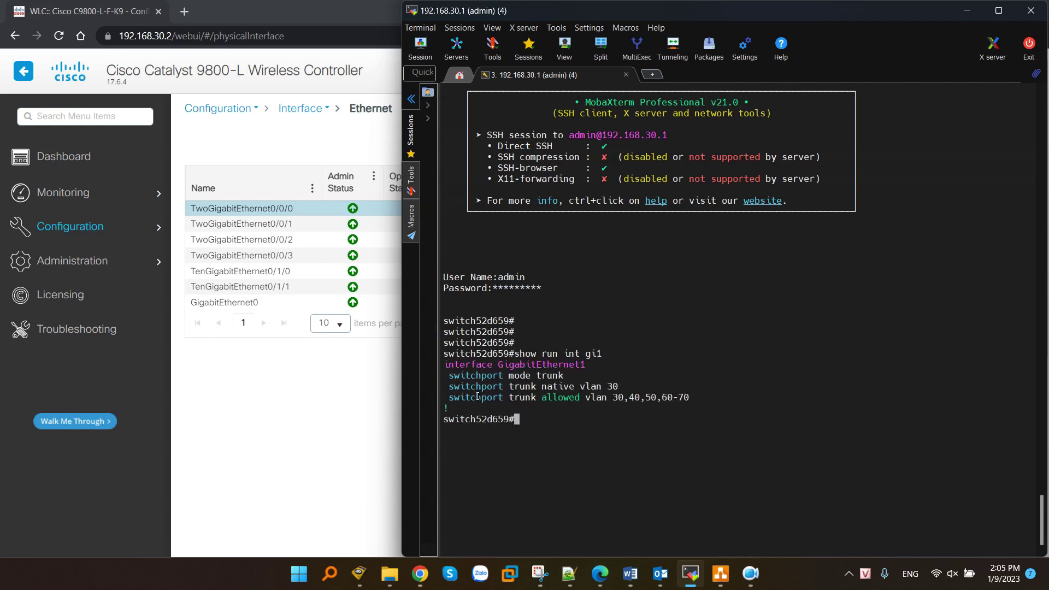
pyautogui.moveTo(454, 387); pyautogui.dragTo(644, 390)
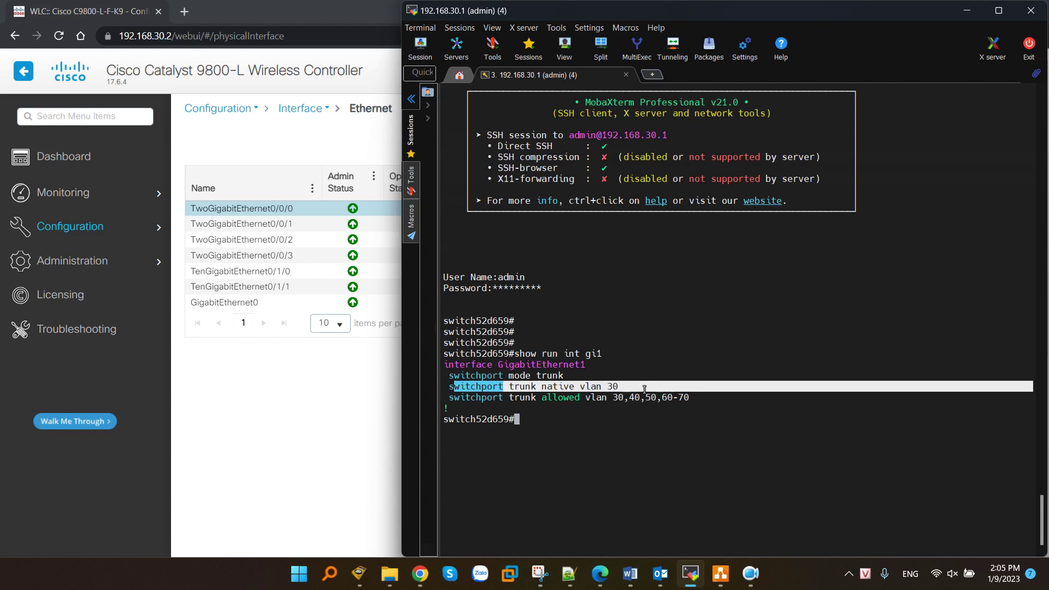
pyautogui.click(715, 418)
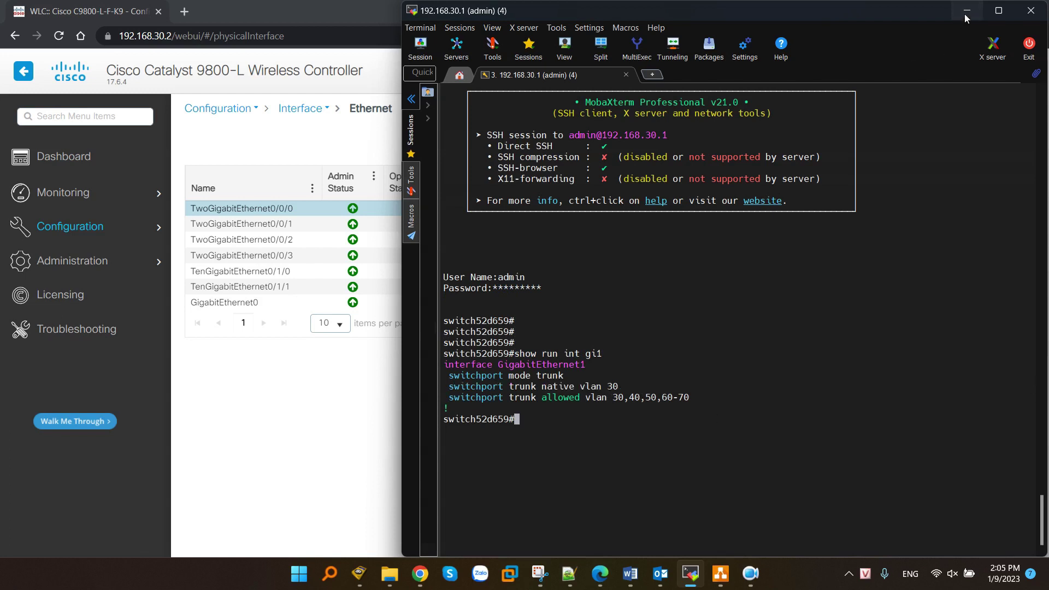
pyautogui.click(964, 12)
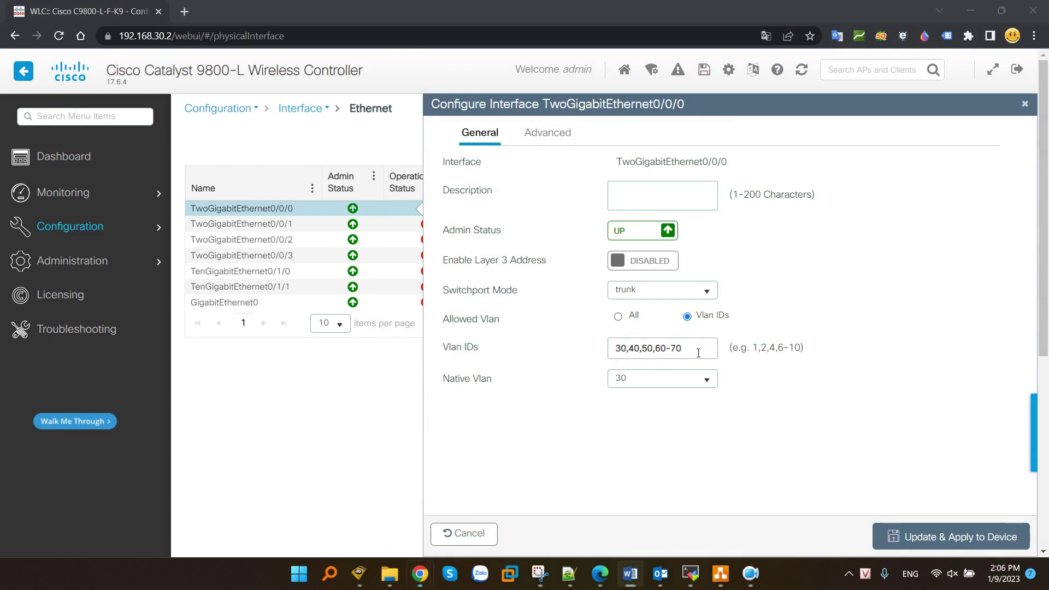
# - Set TwoGigabitEthernet0/0/0 to allow only the listed VLAN IDs, with native VLAN 30
pyautogui.hotkey('alt', 'Tab')
pyautogui.click(617, 316)
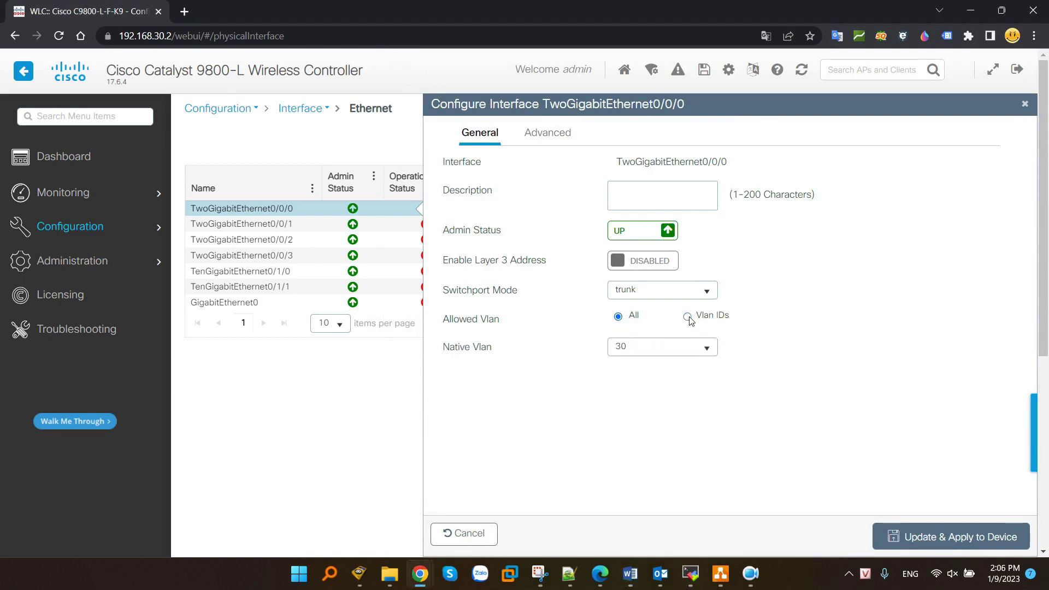
pyautogui.click(687, 317)
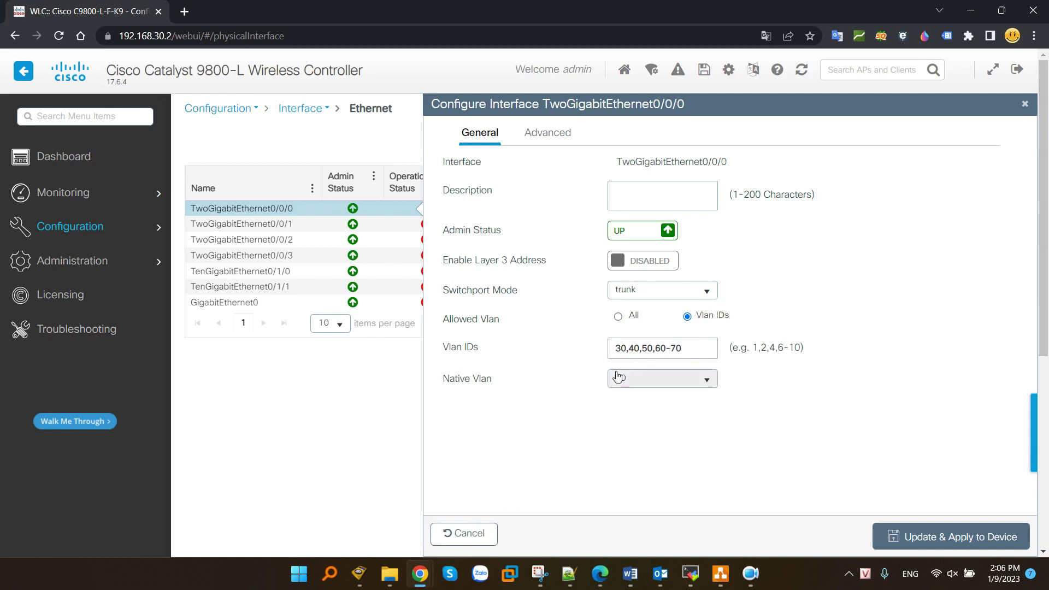
pyautogui.moveTo(455, 379); pyautogui.dragTo(557, 385)
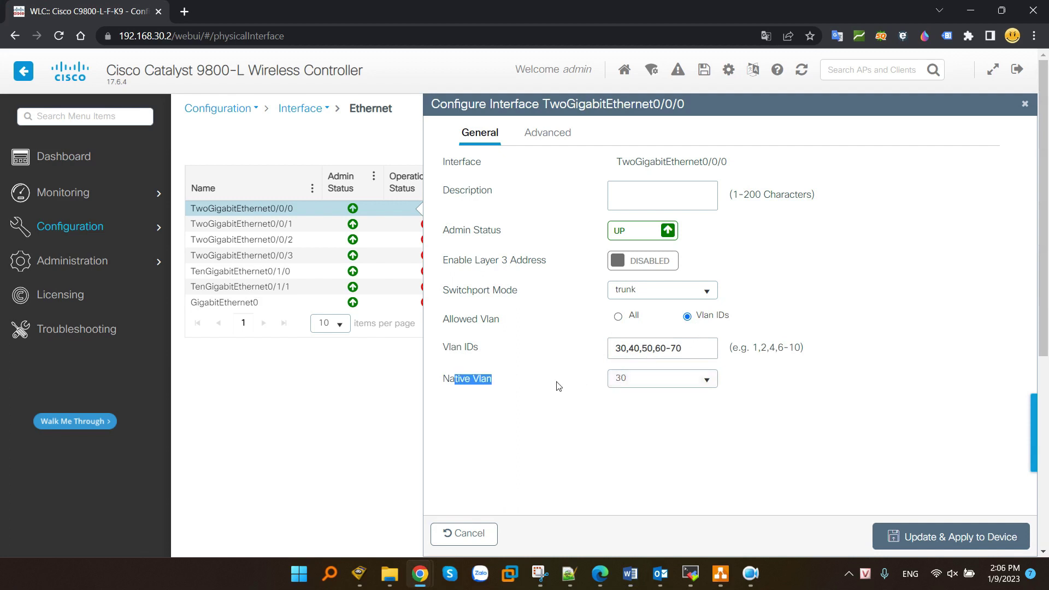
pyautogui.click(676, 384)
pyautogui.click(620, 417)
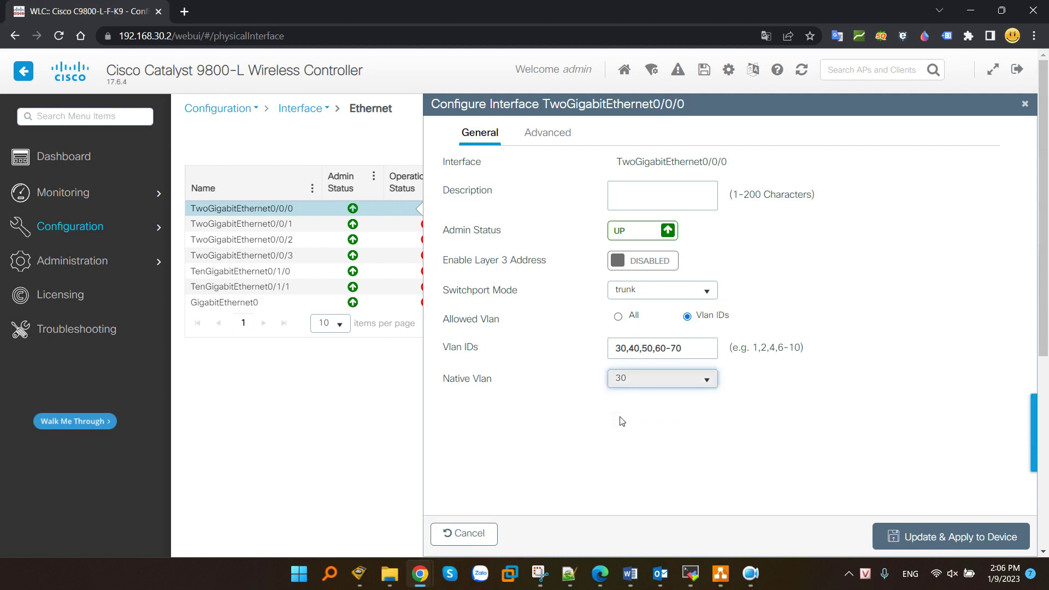
# - Compare the controller port settings with the switch's gi1 native and allowed VLAN lines
pyautogui.click(691, 573)
pyautogui.moveTo(508, 386); pyautogui.dragTo(680, 397)
pyautogui.moveTo(840, 14)
pyautogui.mouseDown()
pyautogui.moveTo(389, 22)
pyautogui.moveTo(830, 8)
pyautogui.mouseUp()
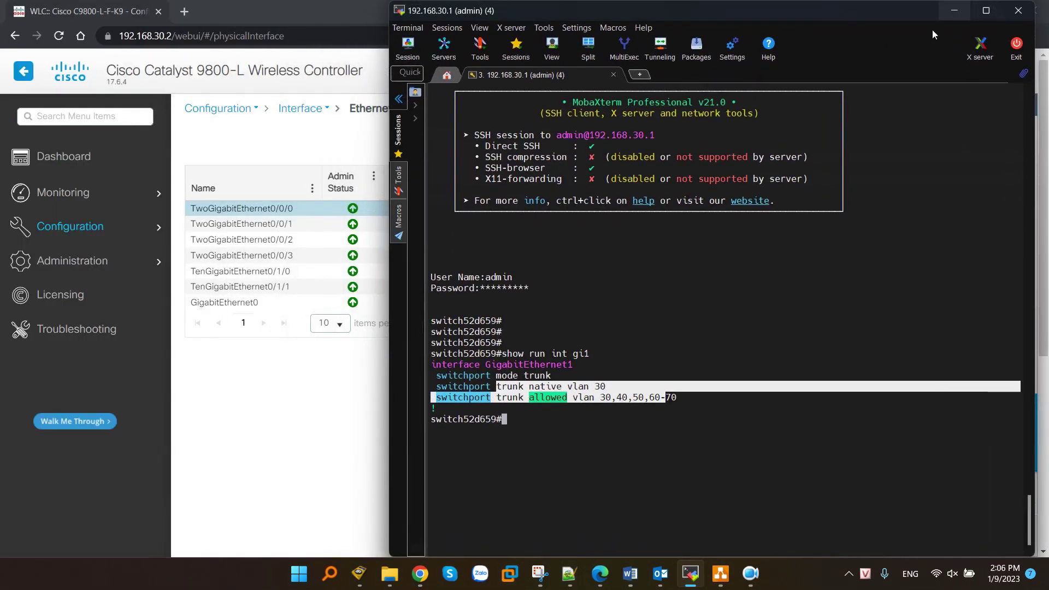
pyautogui.click(937, 142)
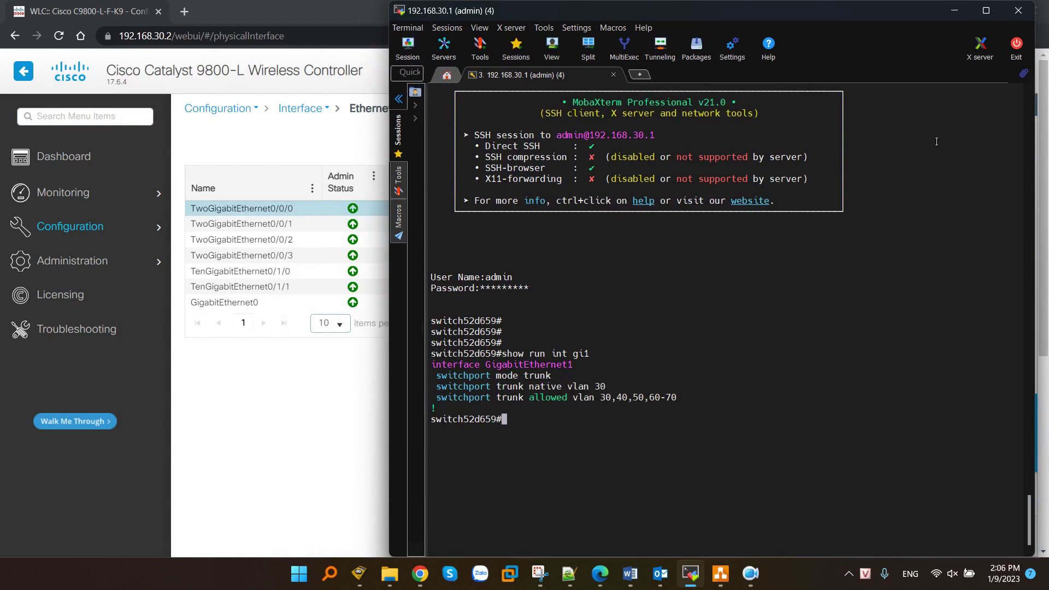
pyautogui.click(954, 11)
# - Circle the switch's gi2 port label in red on the topology diagram and copy the image
pyautogui.click(539, 574)
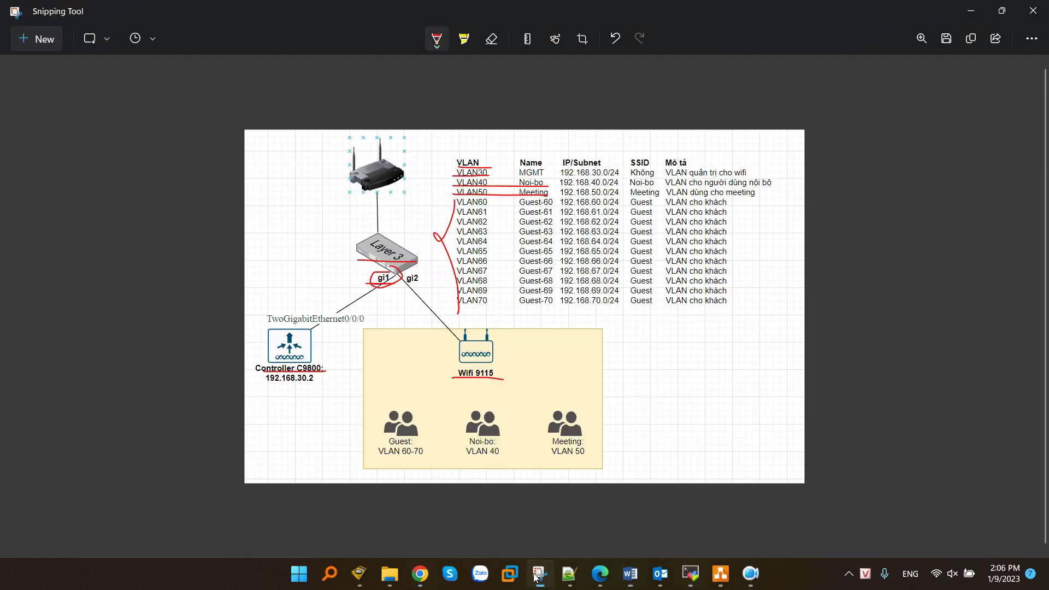
pyautogui.moveTo(425, 277)
pyautogui.mouseDown()
pyautogui.moveTo(414, 290)
pyautogui.moveTo(422, 278)
pyautogui.mouseUp()
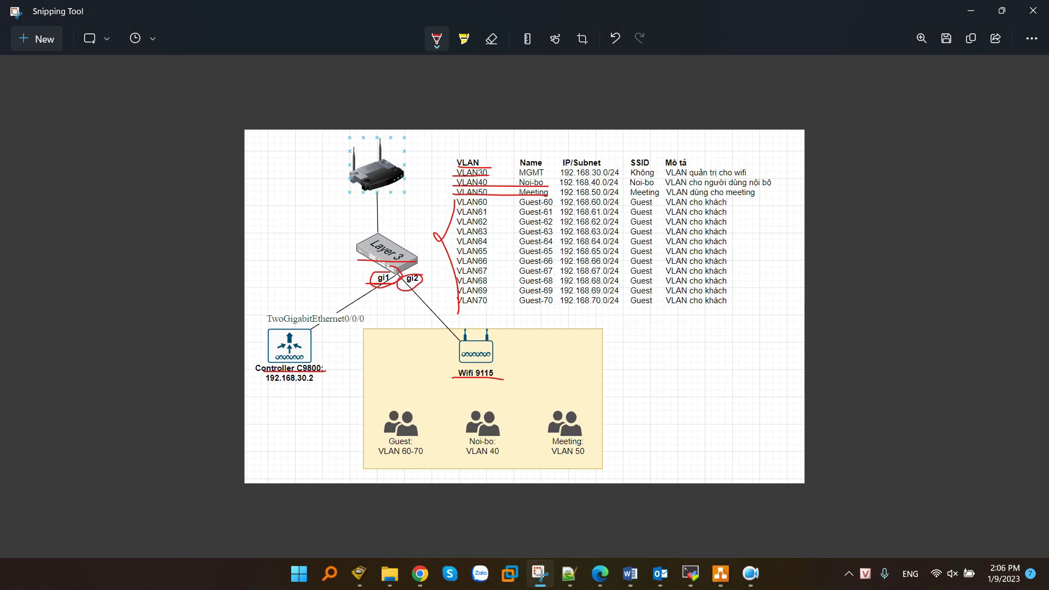
pyautogui.hotkey('alt', 'Tab')
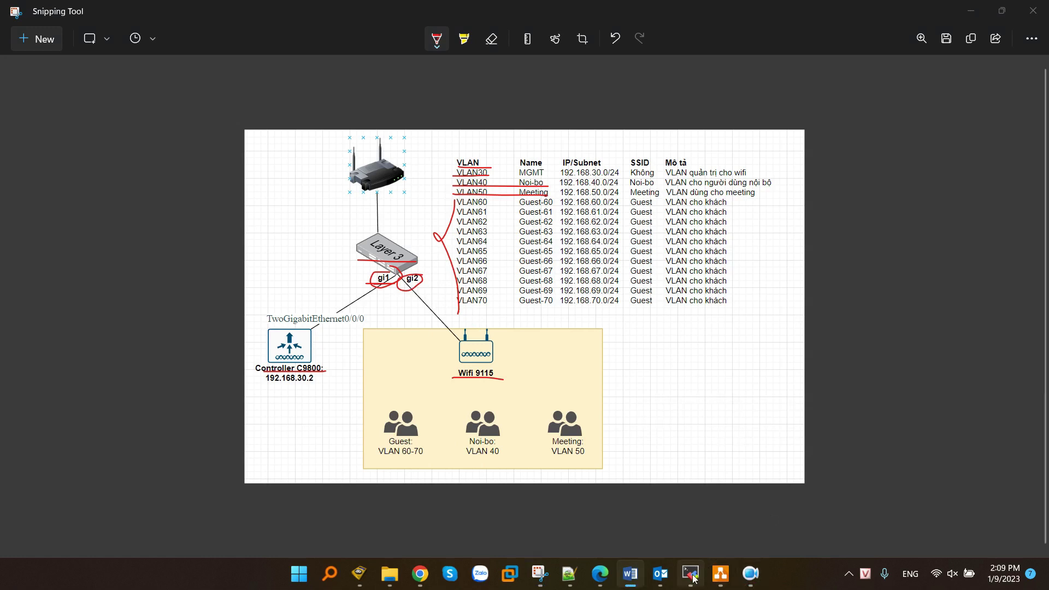
pyautogui.click(690, 574)
# - Review the switch's VLANs 50-69 and DHCP pools with 'show vlan' and 'show run | be dhcp'
pyautogui.write('show vlan')
pyautogui.press('Return')
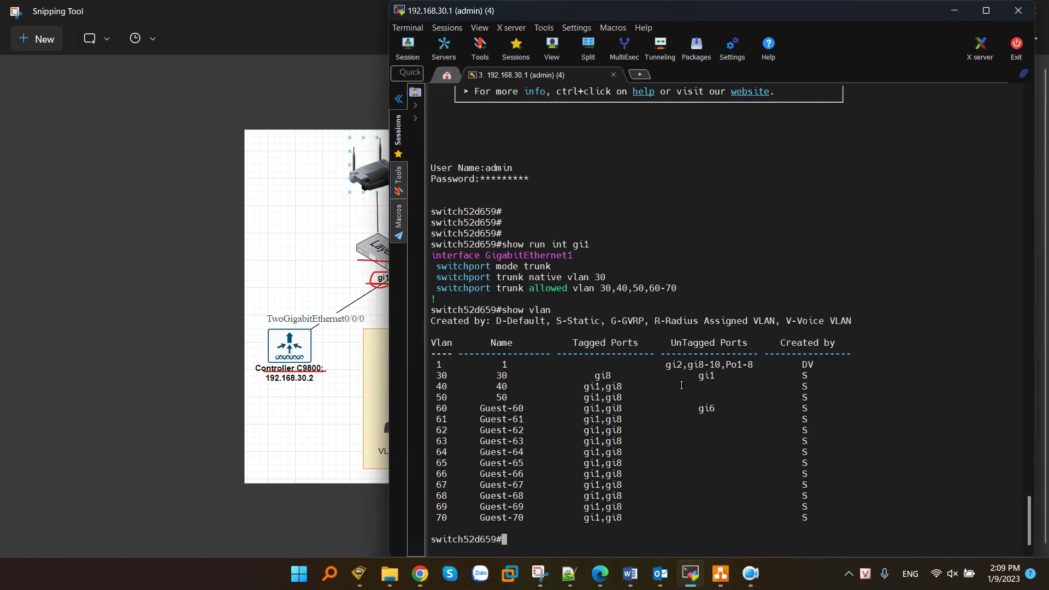
pyautogui.moveTo(445, 398); pyautogui.dragTo(662, 516)
pyautogui.click(662, 516)
pyautogui.write('show run | be dhcp')
pyautogui.press('Return')
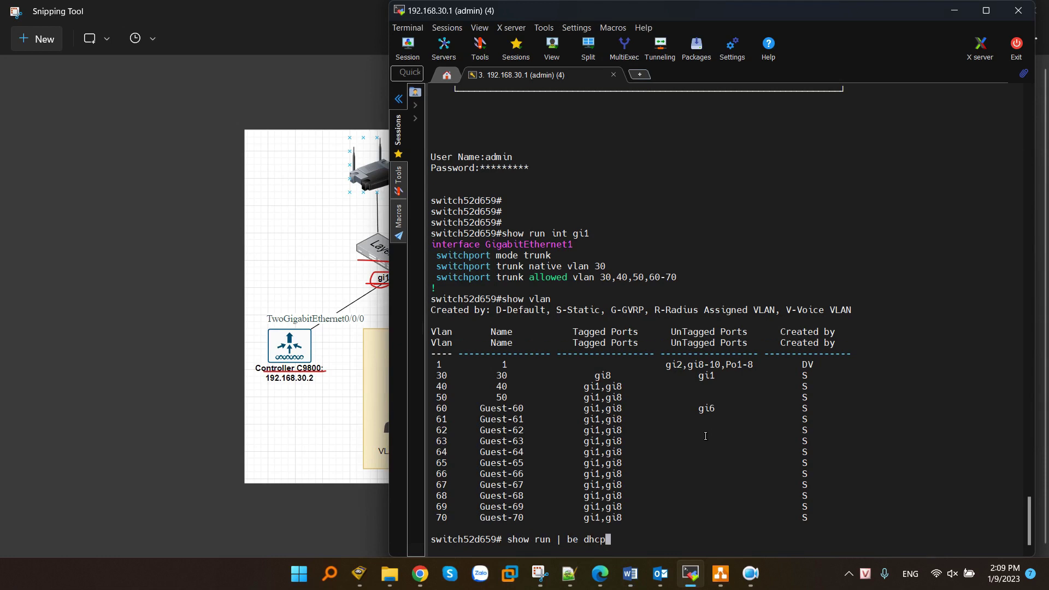
pyautogui.press('space')
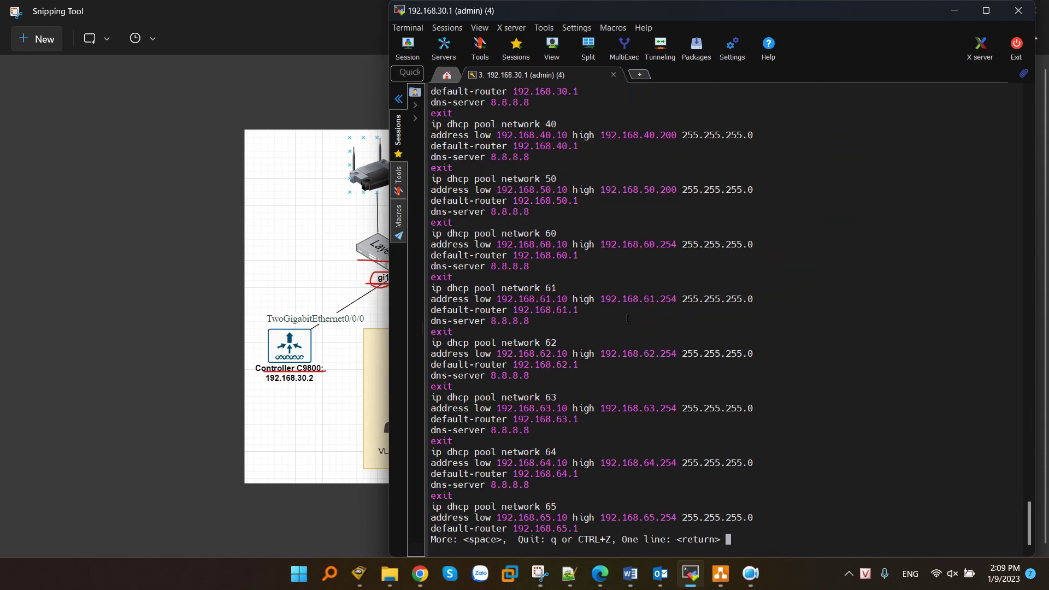
pyautogui.moveTo(482, 184); pyautogui.dragTo(722, 435)
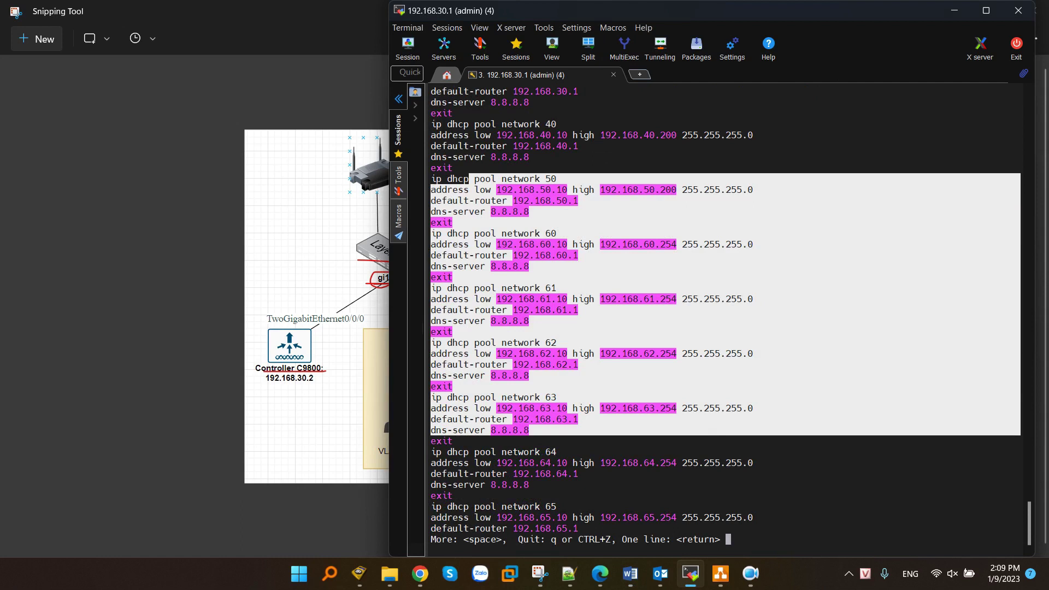
pyautogui.click(740, 444)
pyautogui.press('Return')
pyautogui.press('Return')
pyautogui.press('Return')
pyautogui.press('Return')
pyautogui.press('Return')
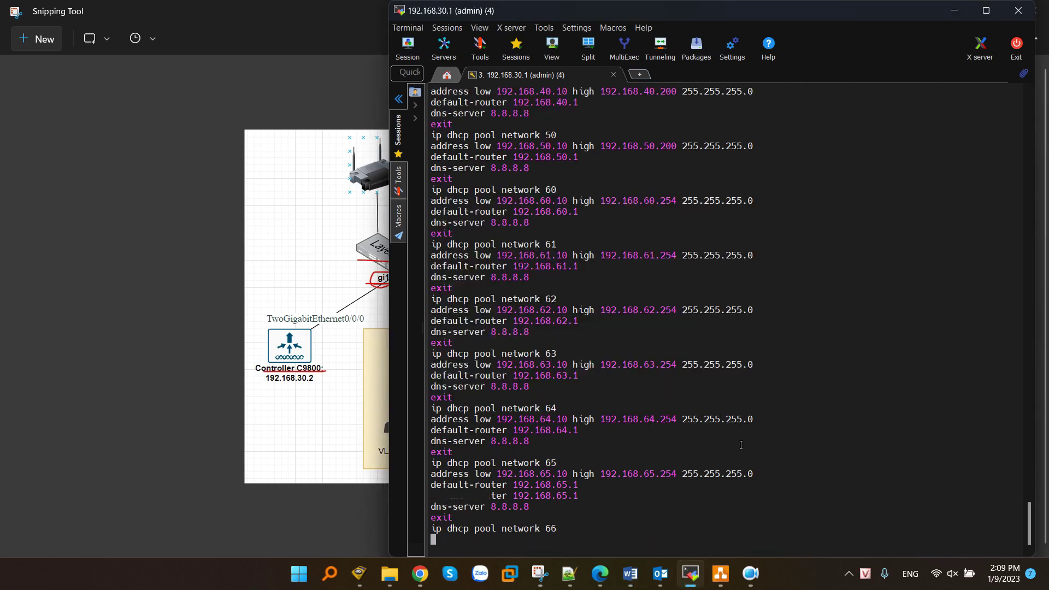
pyautogui.press('Return')
pyautogui.press('Return')
pyautogui.press('Return')
pyautogui.press('Return')
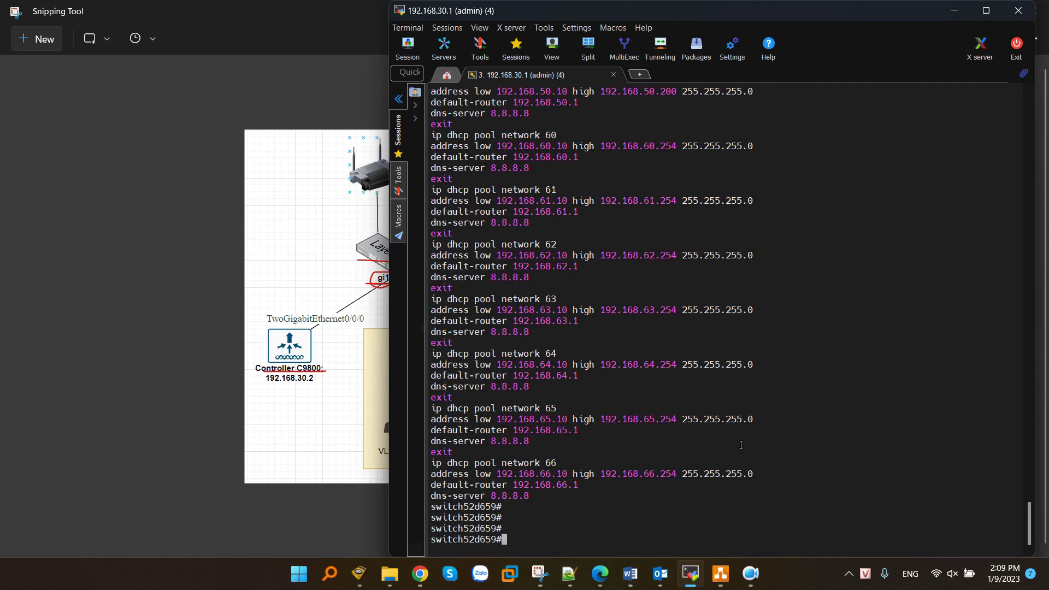
# - Enter global configuration with 'conf t', then interface configuration for gi2
pyautogui.write('conf g')
pyautogui.press('Return')
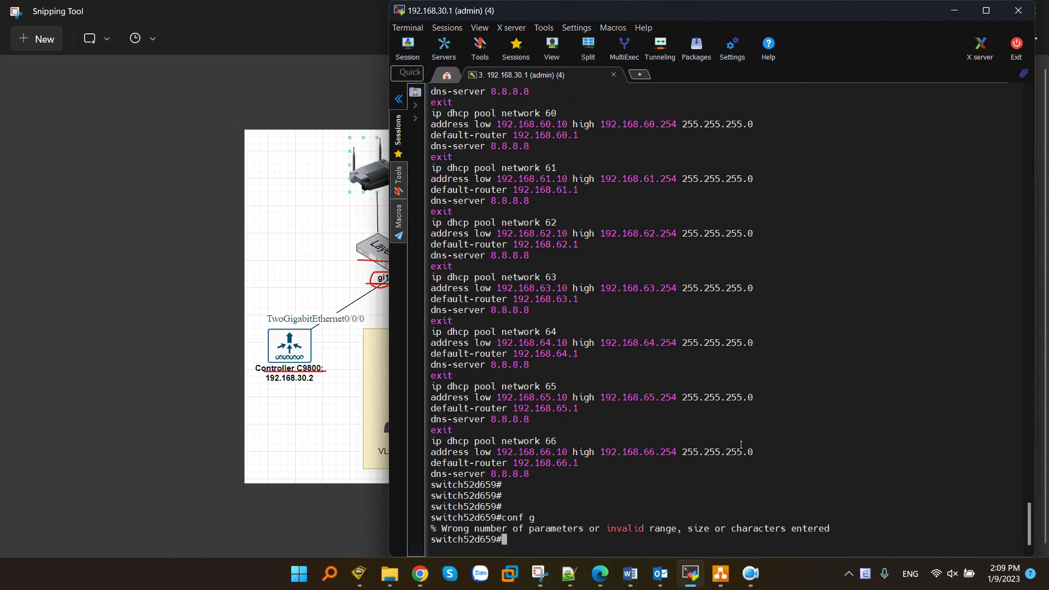
pyautogui.write('inte')
pyautogui.press('BackSpace')
pyautogui.press('BackSpace')
pyautogui.press('BackSpace')
pyautogui.press('BackSpace')
pyautogui.write('conf t')
pyautogui.press('Return')
pyautogui.write('int gi2')
pyautogui.press('Return')
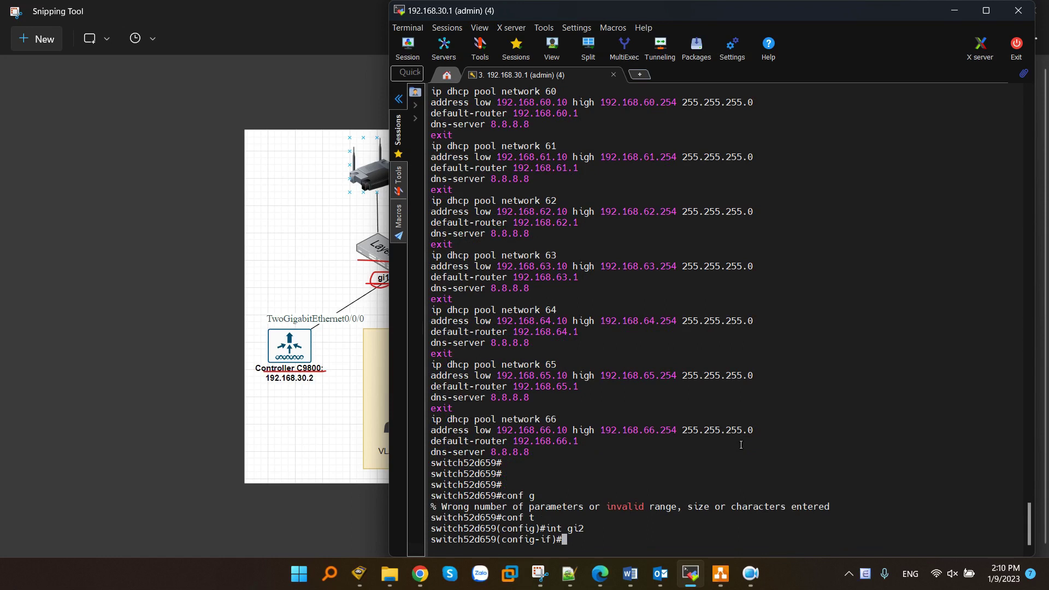
# - Make gi2 a trunk with native VLAN 30 and allowed VLANs 30,40,50,60-70
pyautogui.write('switchport mode trunk')
pyautogui.press('Return')
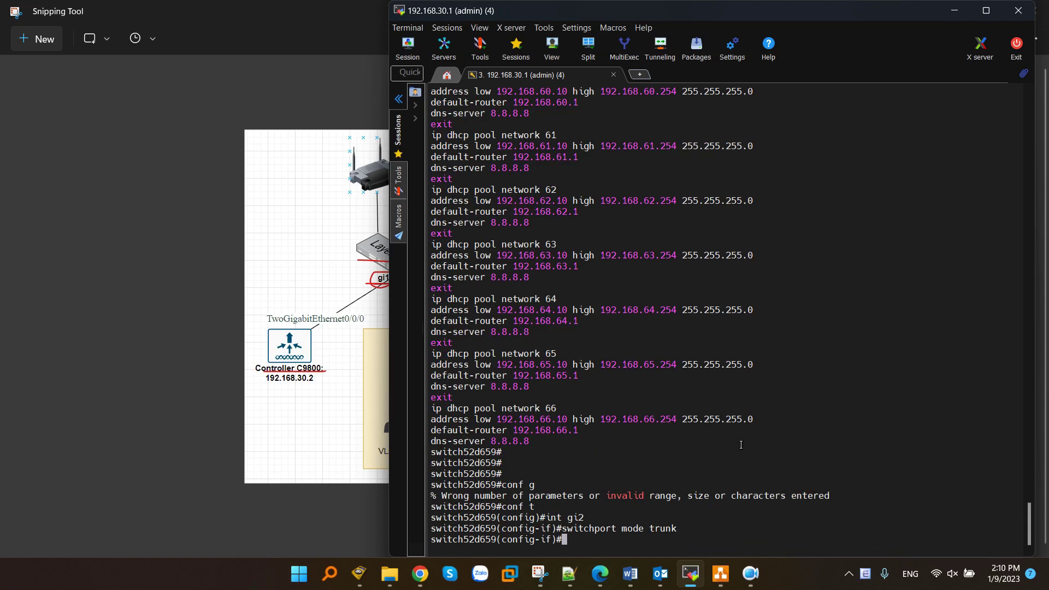
pyautogui.write('switchport trunk native vlan 30')
pyautogui.press('Return')
pyautogui.press('Return')
pyautogui.press('Return')
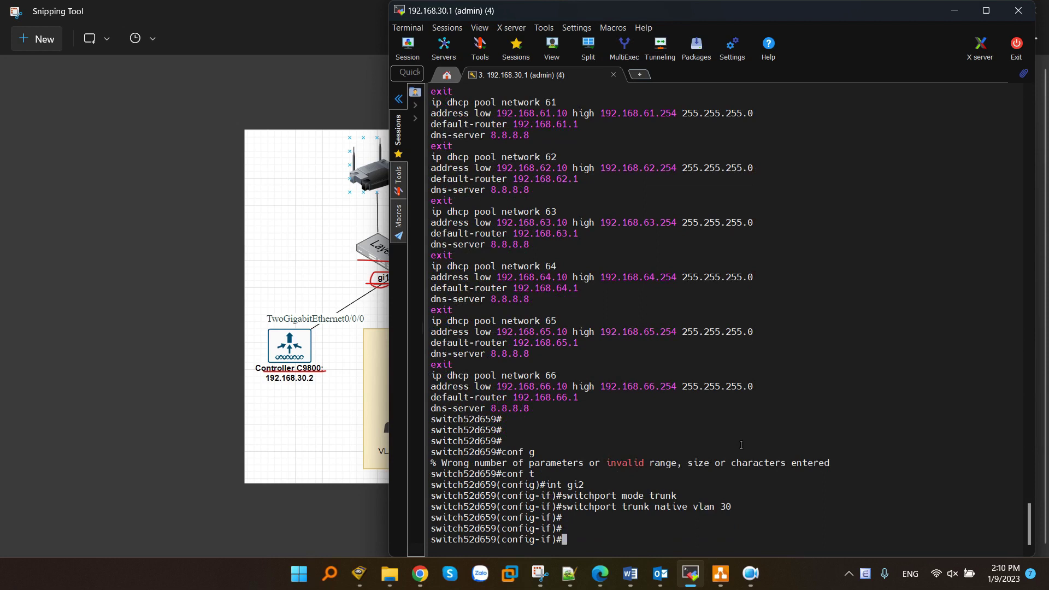
pyautogui.write('switchport trunk v')
pyautogui.write('llowed vlan ')
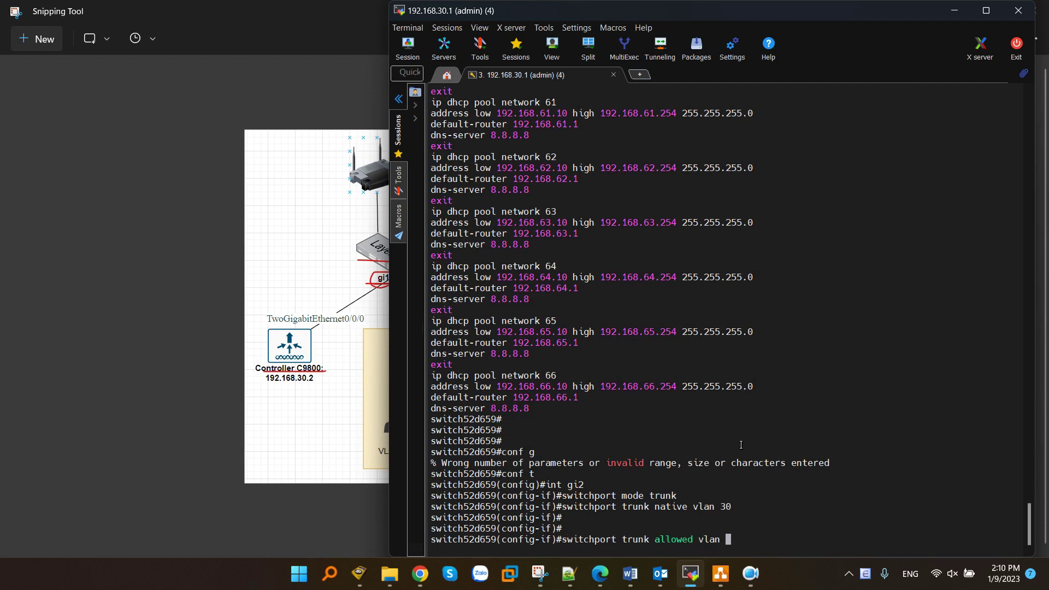
pyautogui.write('30,40,50,60-70')
pyautogui.press('Return')
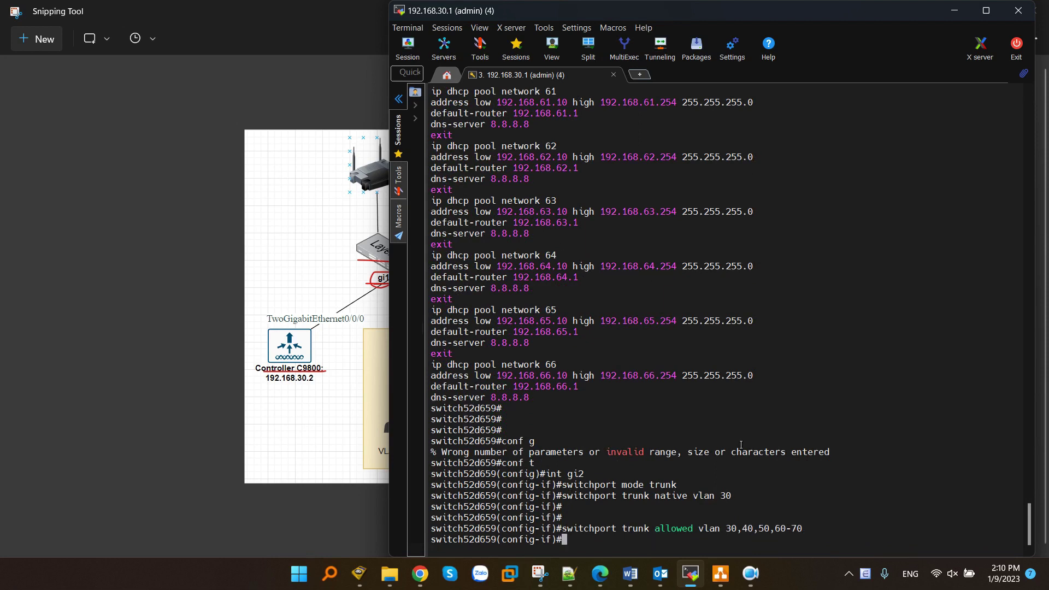
pyautogui.press('Return')
pyautogui.press('Return')
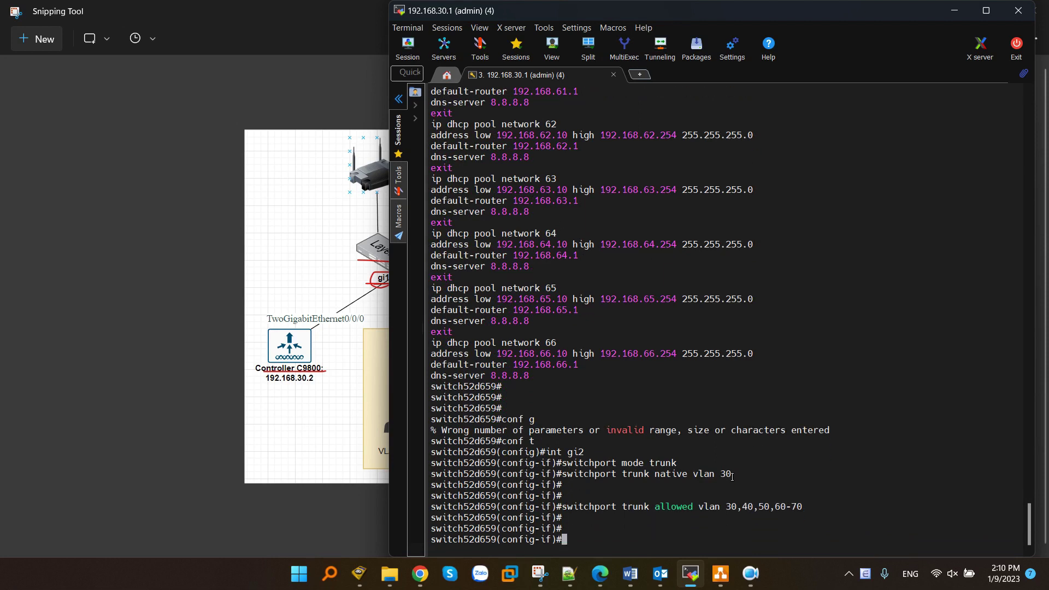
# - Exit configuration mode and save the running config to startup with 'wr', confirming Y
pyautogui.write('end')
pyautogui.press('Return')
pyautogui.press('Return')
pyautogui.write('wr')
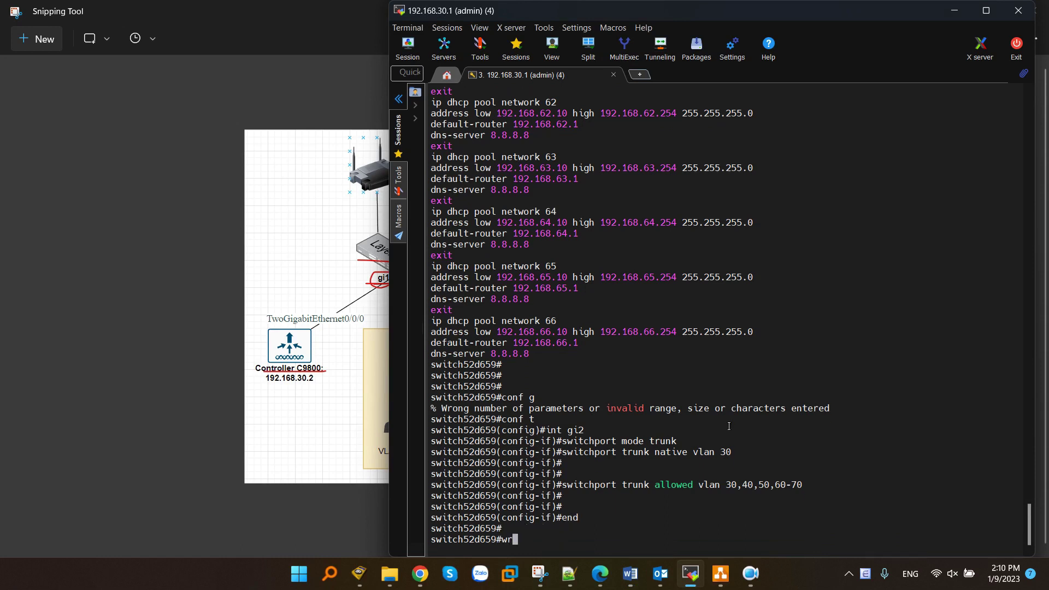
pyautogui.press('Return')
pyautogui.write('Y')
pyautogui.press('Return')
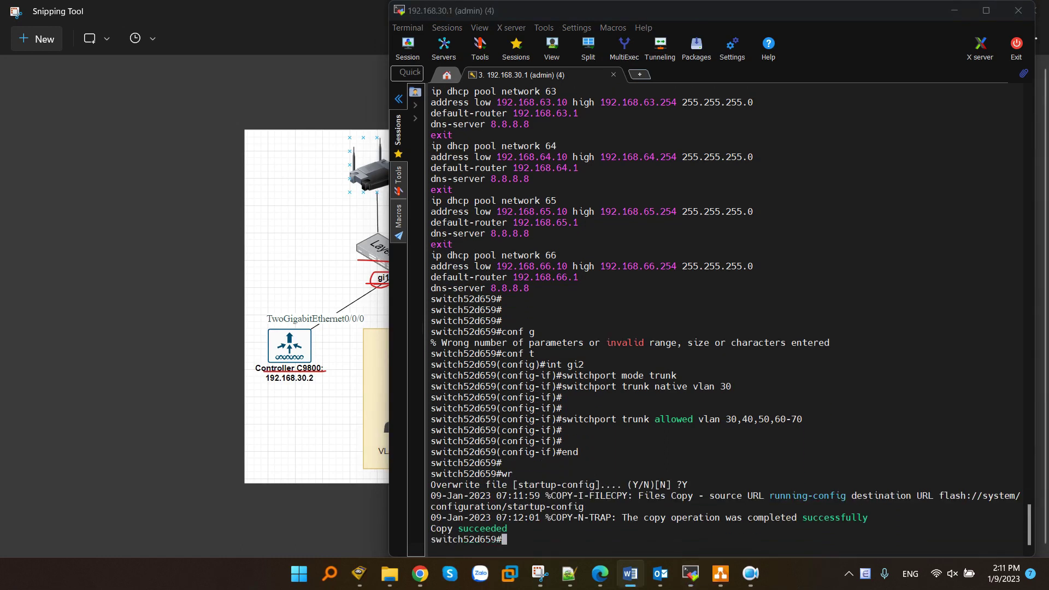
# - Show gi2's running config and confirm trunk mode, native VLAN 30, allowed 30,40,50,60-70
pyautogui.write('show run')
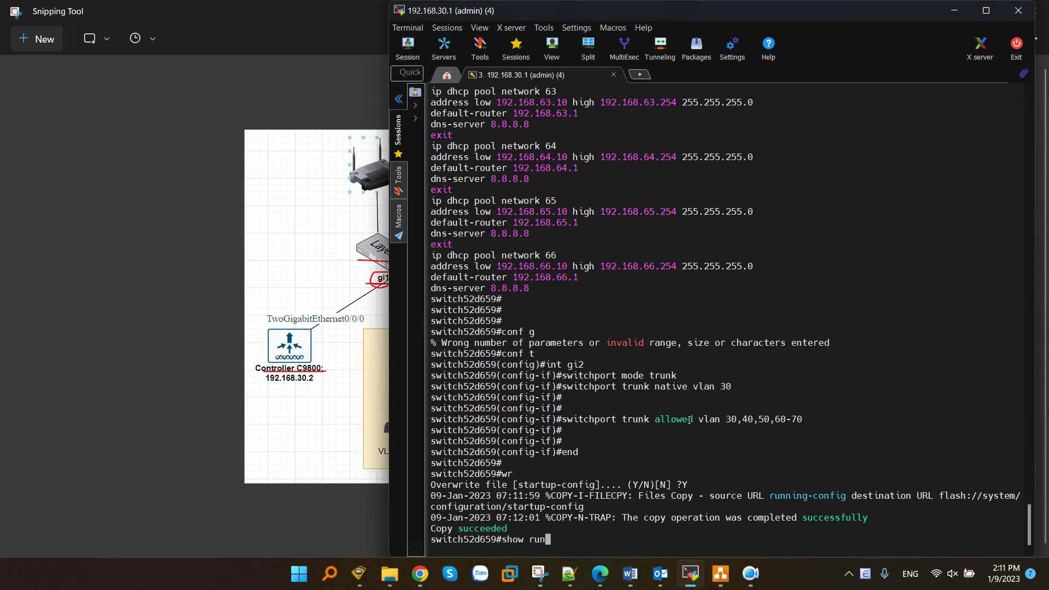
pyautogui.write(' int gi2')
pyautogui.press('Return')
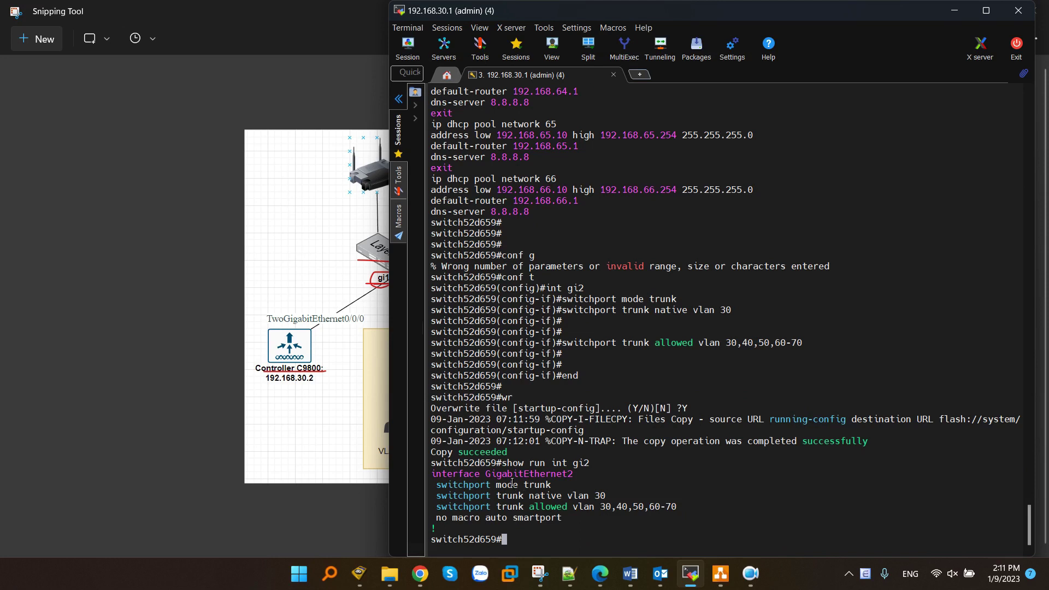
pyautogui.moveTo(437, 481); pyautogui.dragTo(621, 522)
pyautogui.hotkey('alt', 'Tab')
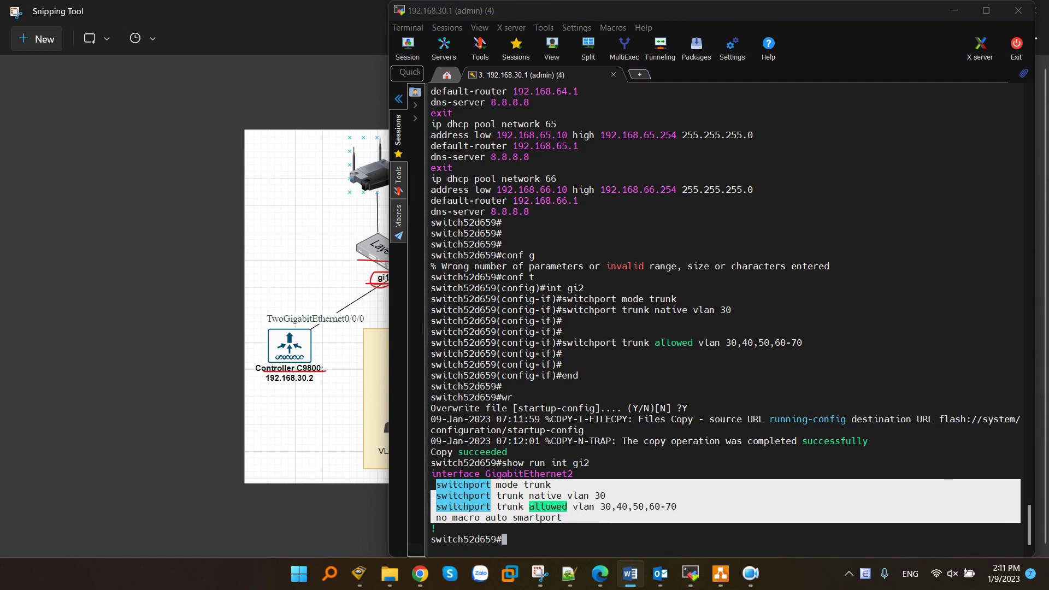
pyautogui.click(372, 237)
pyautogui.click(964, 10)
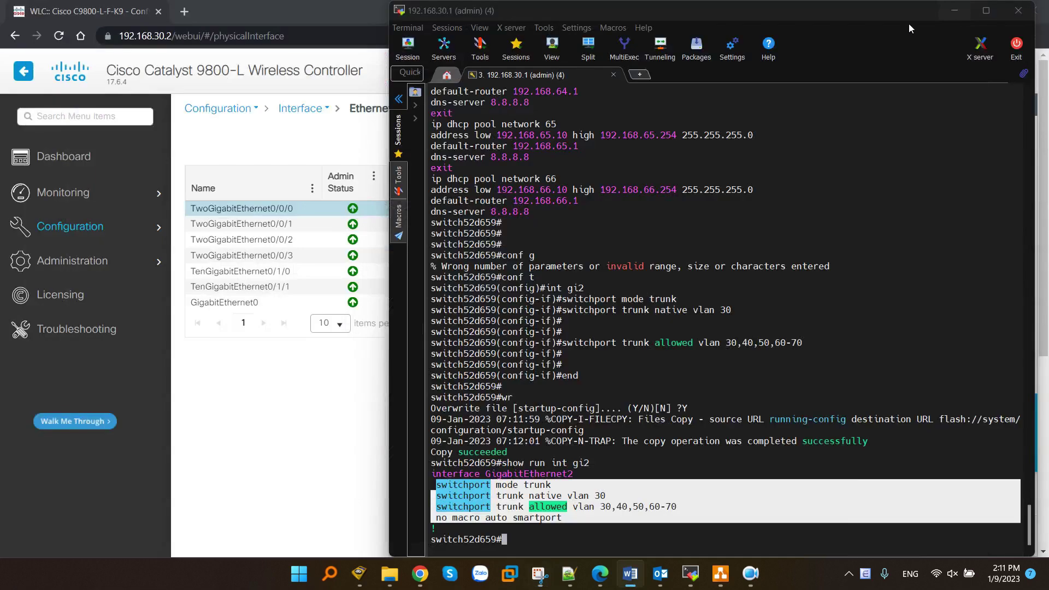
# - Refresh the controller Dashboard until one access point appears joined with both radios up
pyautogui.click(295, 360)
pyautogui.click(77, 157)
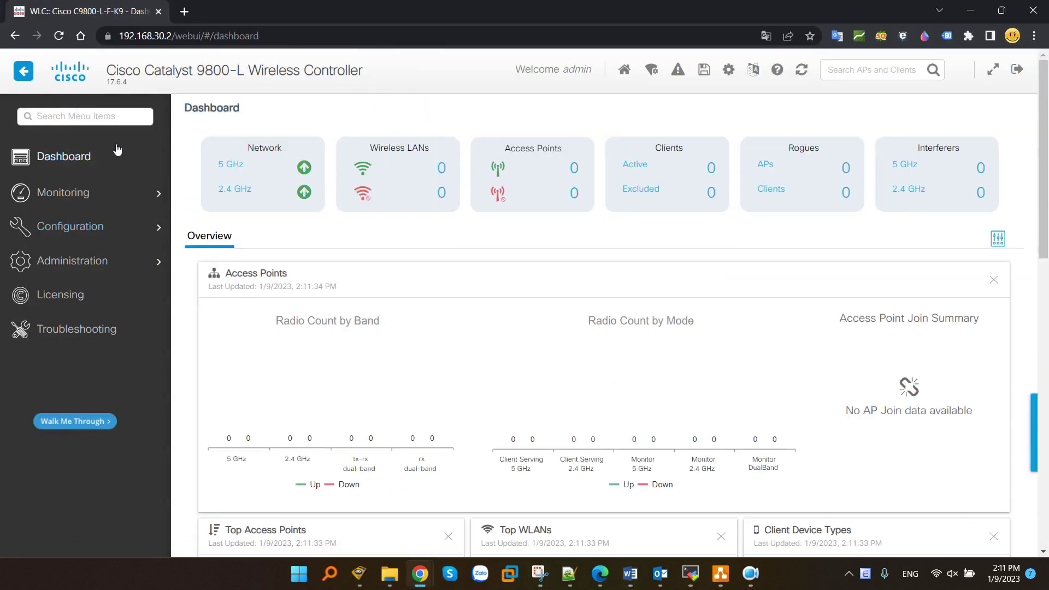
pyautogui.click(88, 159)
pyautogui.click(81, 160)
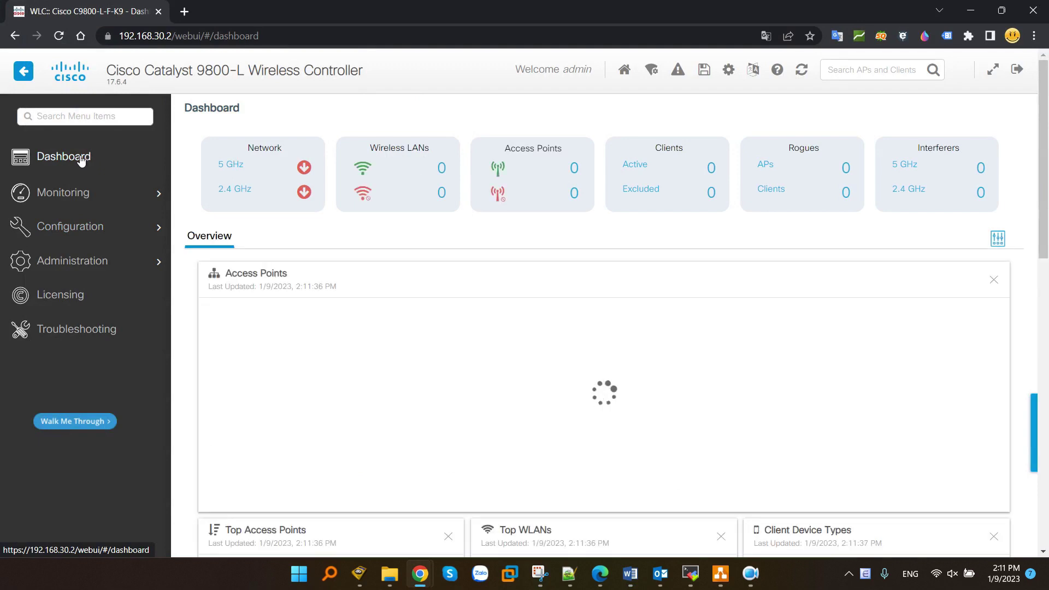
pyautogui.click(81, 160)
pyautogui.click(86, 158)
pyautogui.click(85, 158)
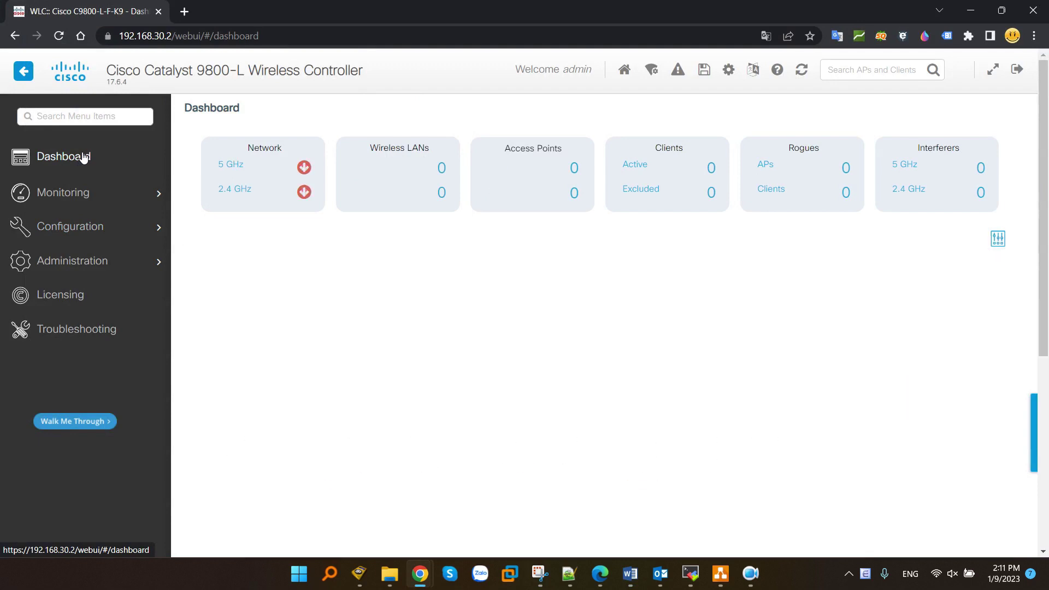
pyautogui.click(800, 70)
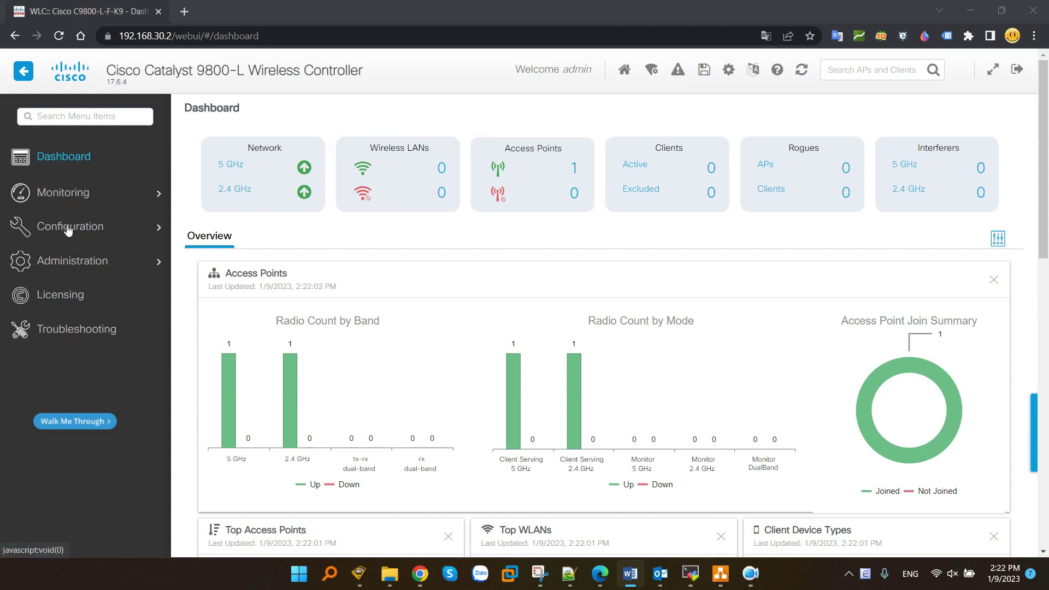
pyautogui.moveTo(70, 227)
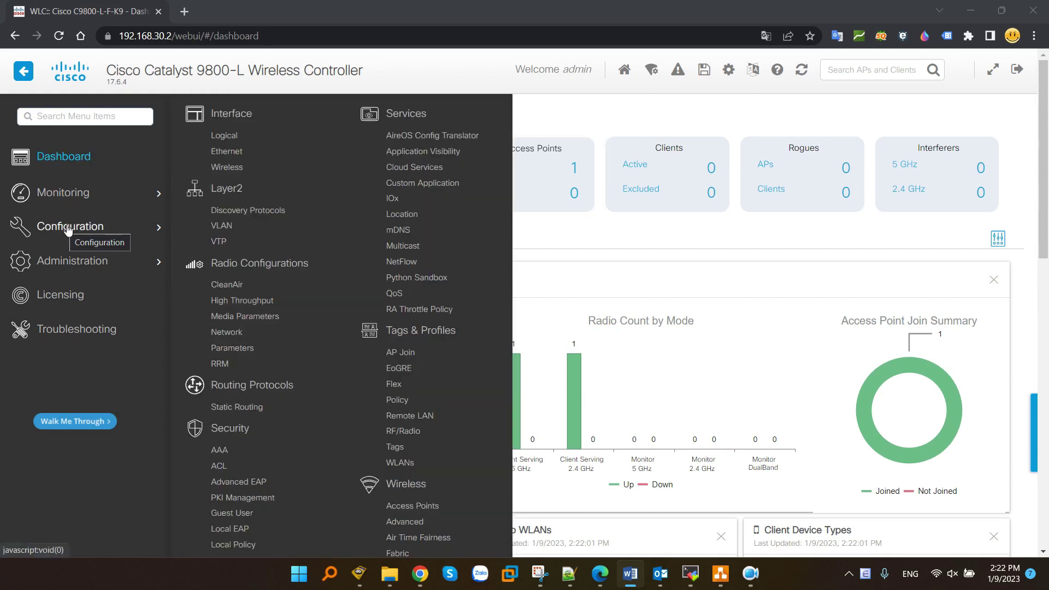
# - Go to Configuration > Layer2 > VLAN and show the VLAN list
pyautogui.click(222, 226)
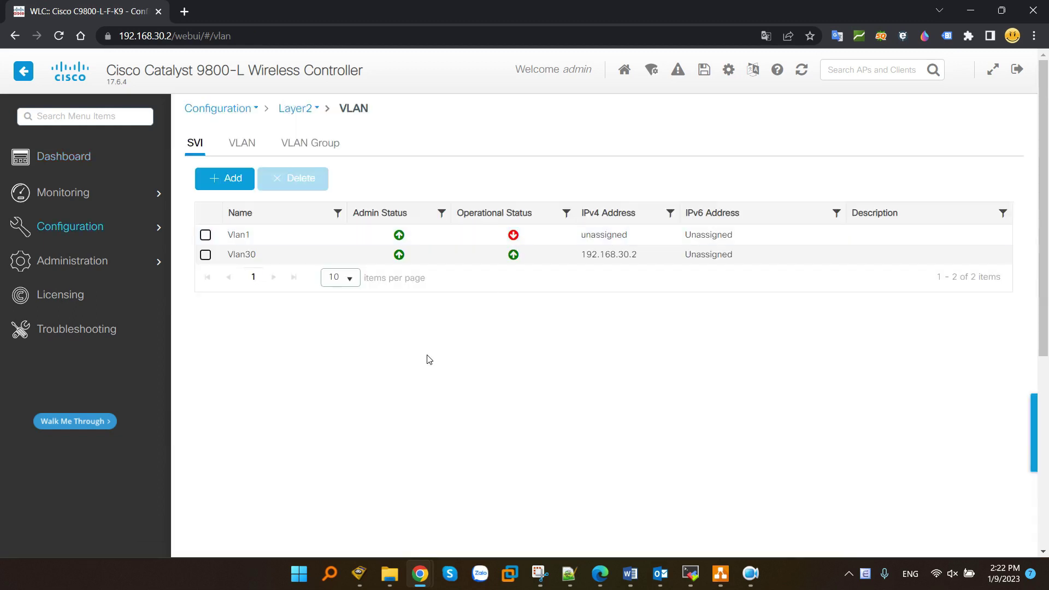
pyautogui.click(251, 149)
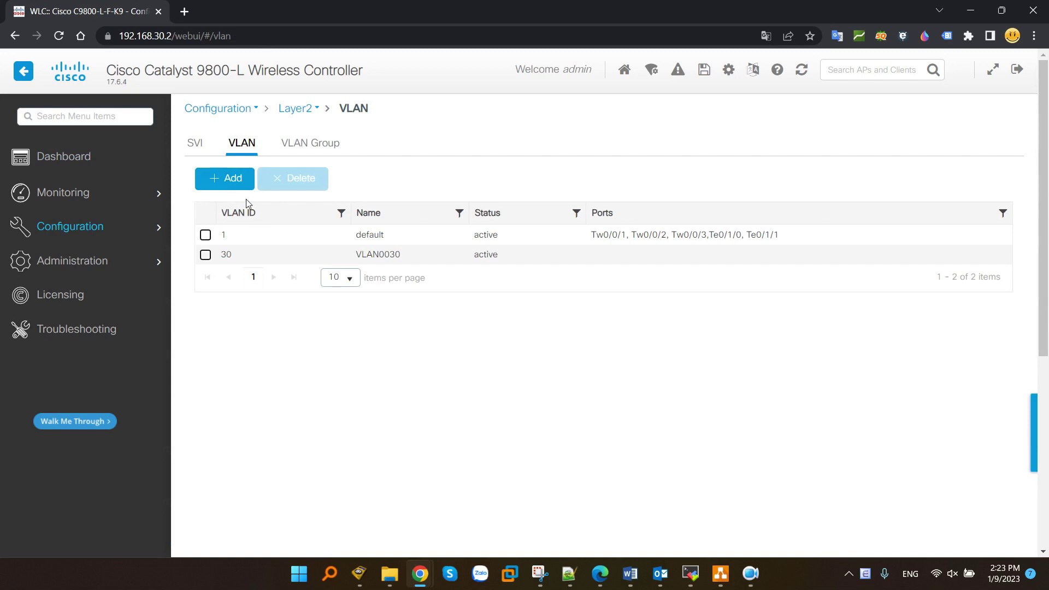
# - Add VLAN 40 named Noi-Bo and apply it to the controller
pyautogui.click(234, 183)
pyautogui.click(432, 103)
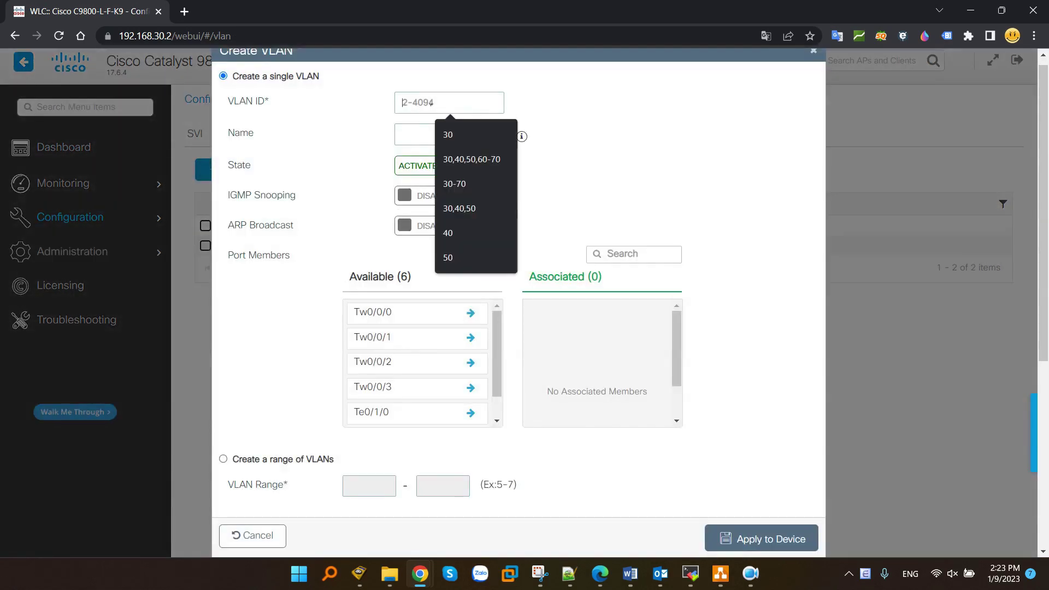
pyautogui.write('40')
pyautogui.press('Tab')
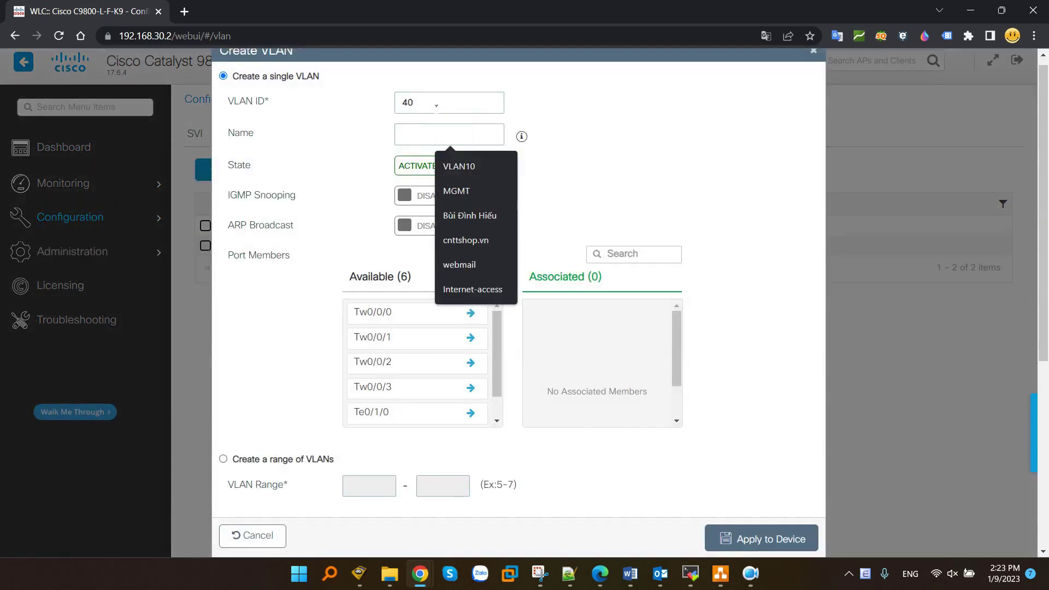
pyautogui.write('Noi-Bo')
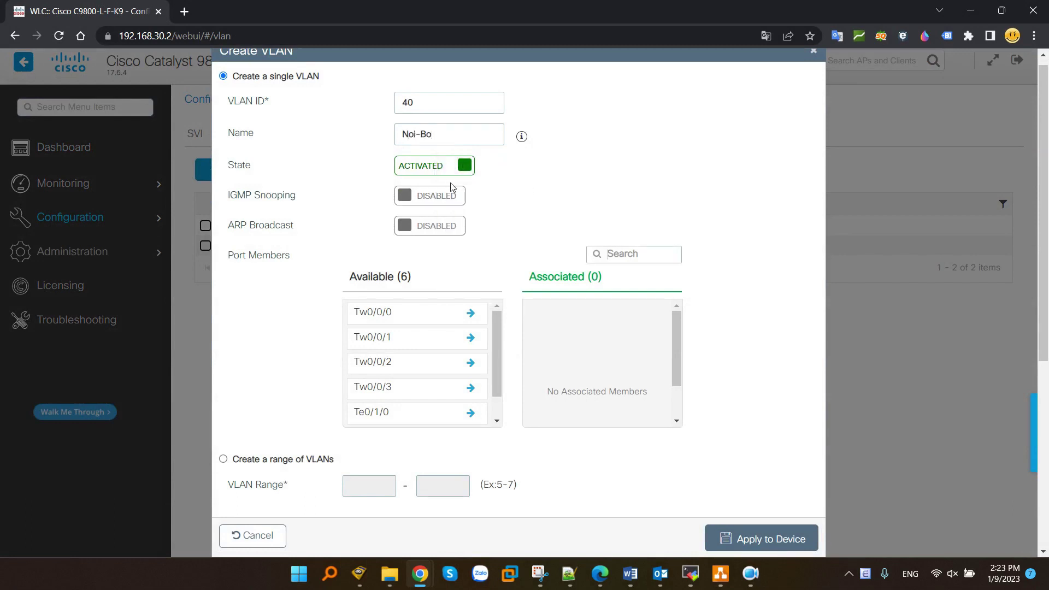
pyautogui.click(749, 538)
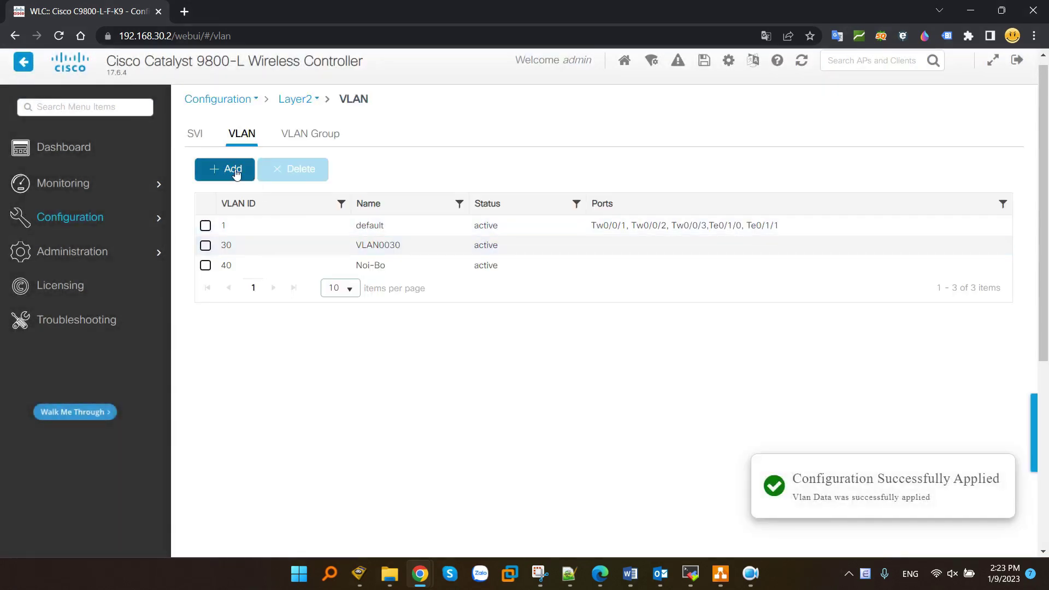
# - Add VLAN 50 named Meeting and apply it to the controller
pyautogui.click(229, 171)
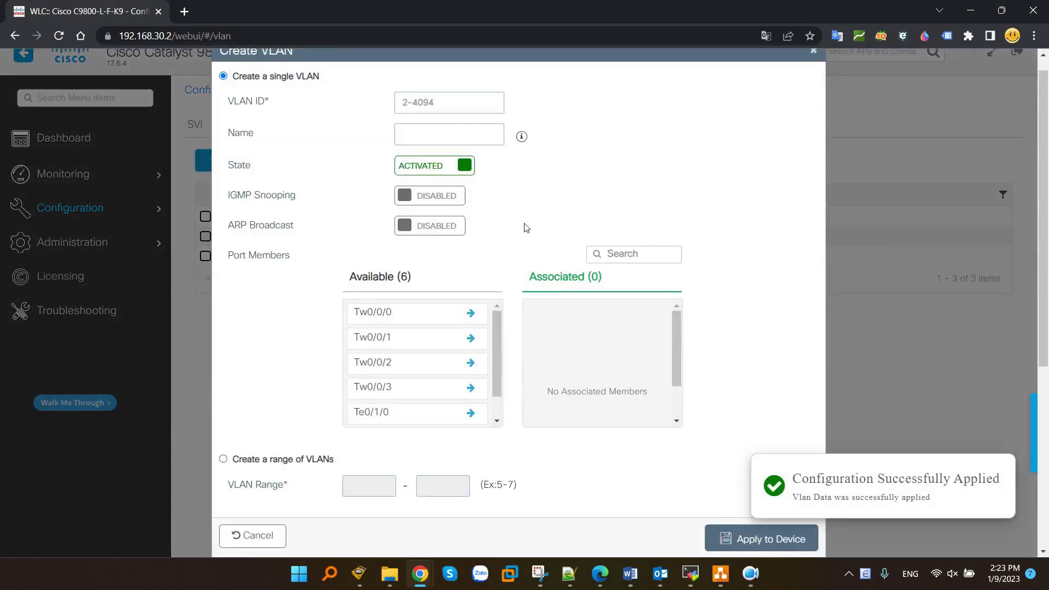
pyautogui.click(427, 103)
pyautogui.write('50')
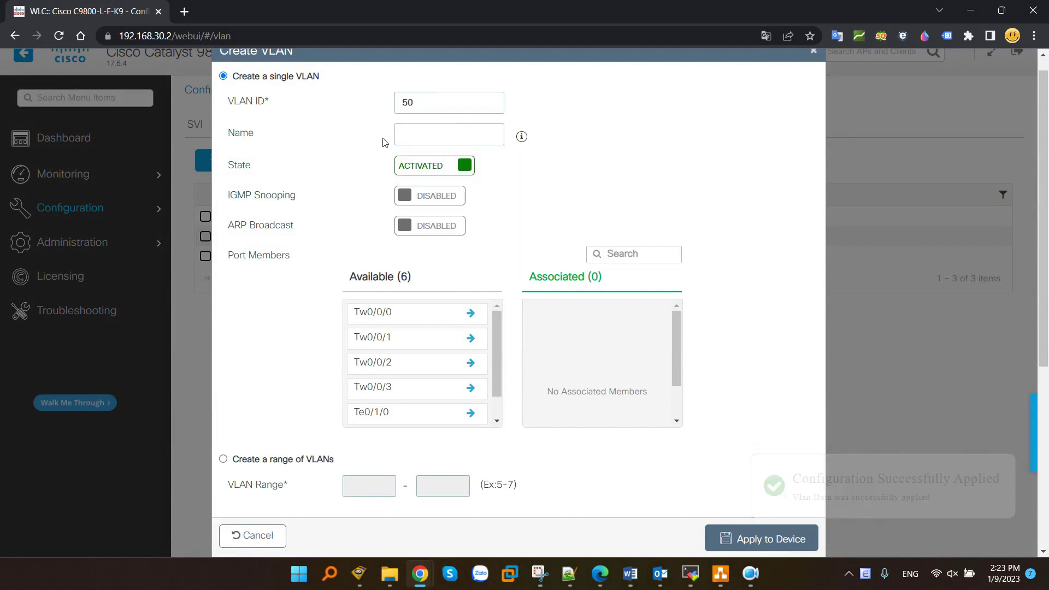
pyautogui.click(411, 134)
pyautogui.write('Meeting')
pyautogui.click(762, 538)
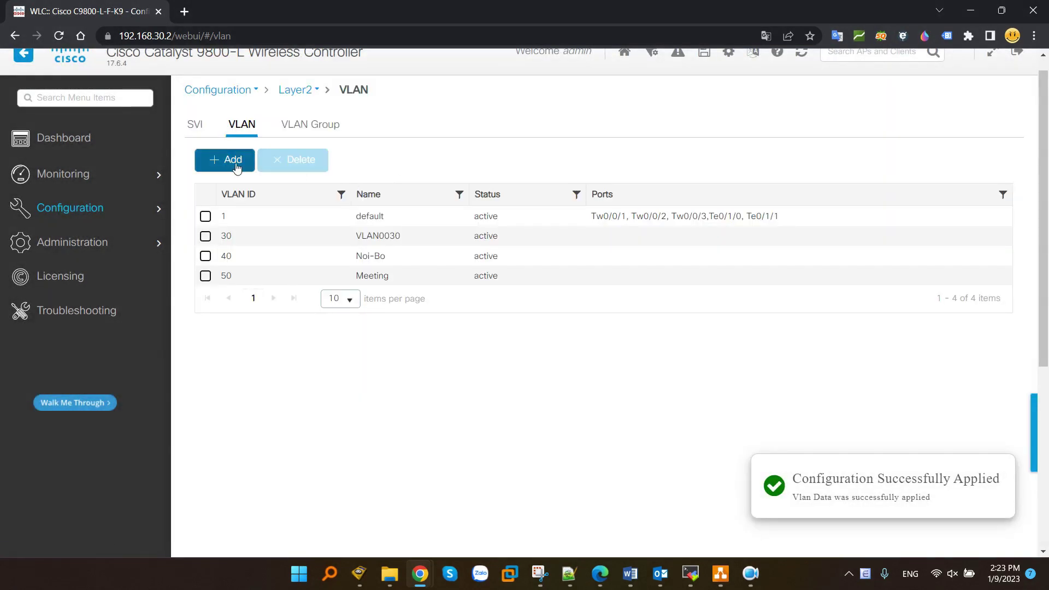
pyautogui.click(230, 164)
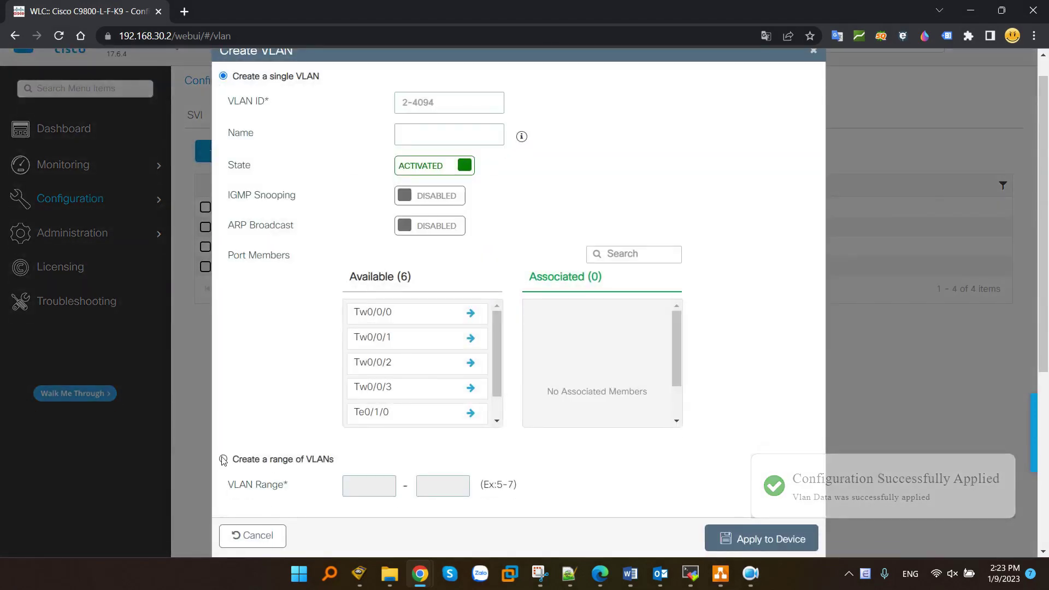
pyautogui.click(223, 459)
pyautogui.click(363, 492)
pyautogui.write('60')
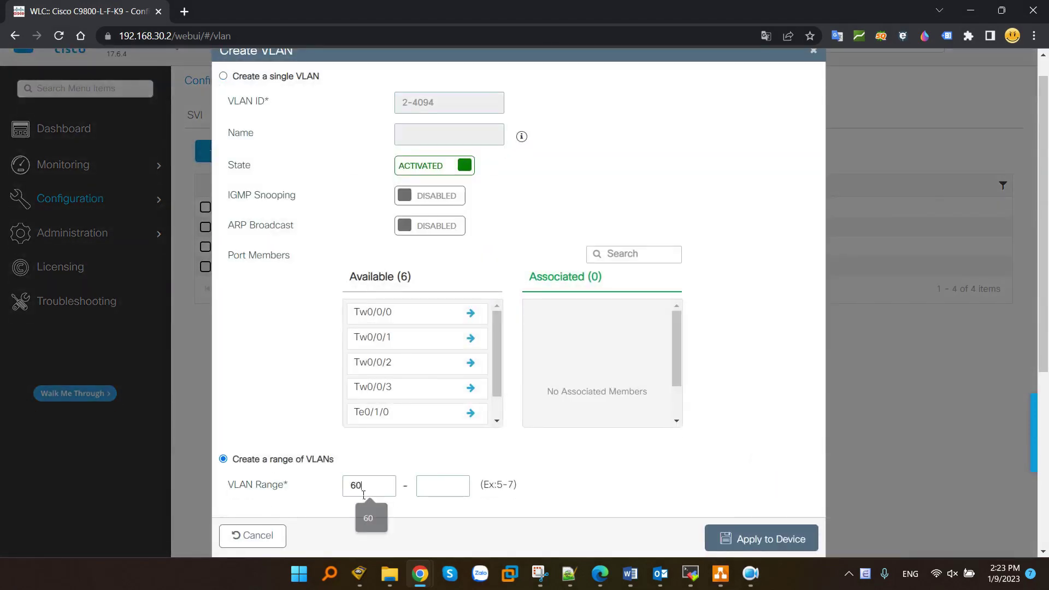
pyautogui.press('Tab')
pyautogui.write('70')
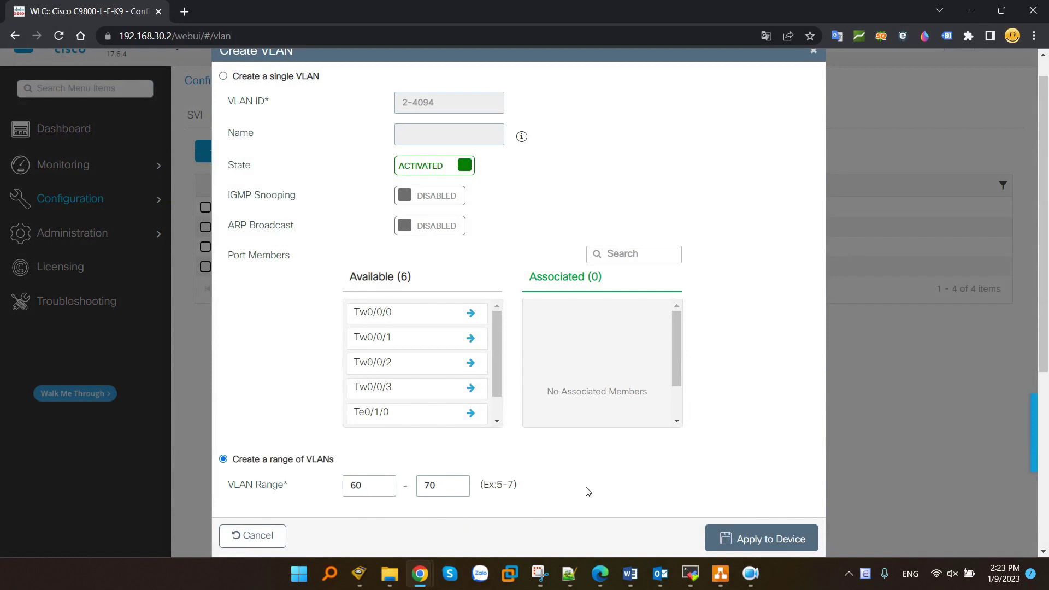
pyautogui.click(744, 538)
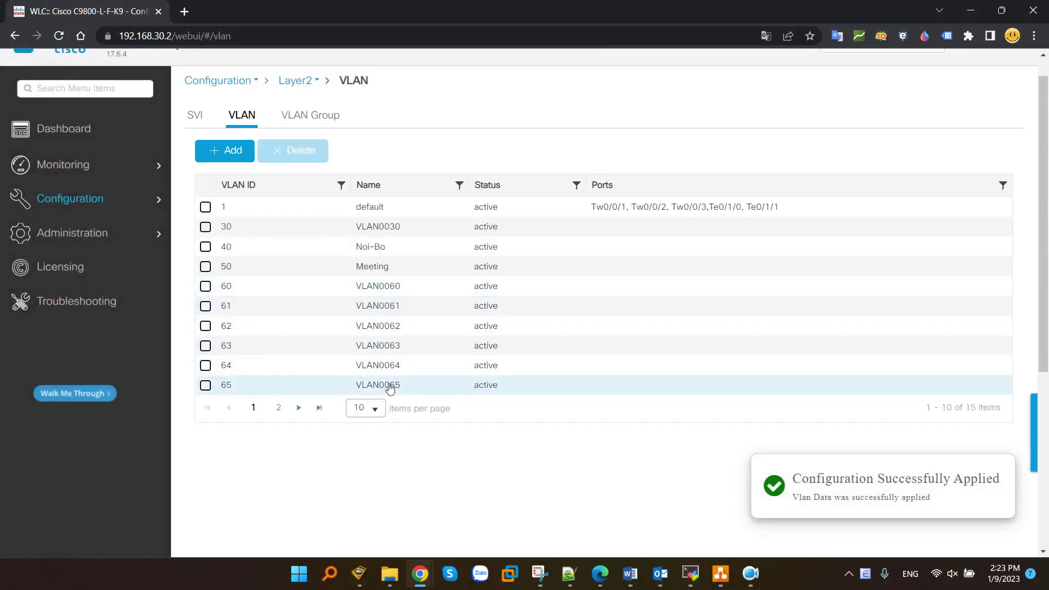
pyautogui.click(278, 407)
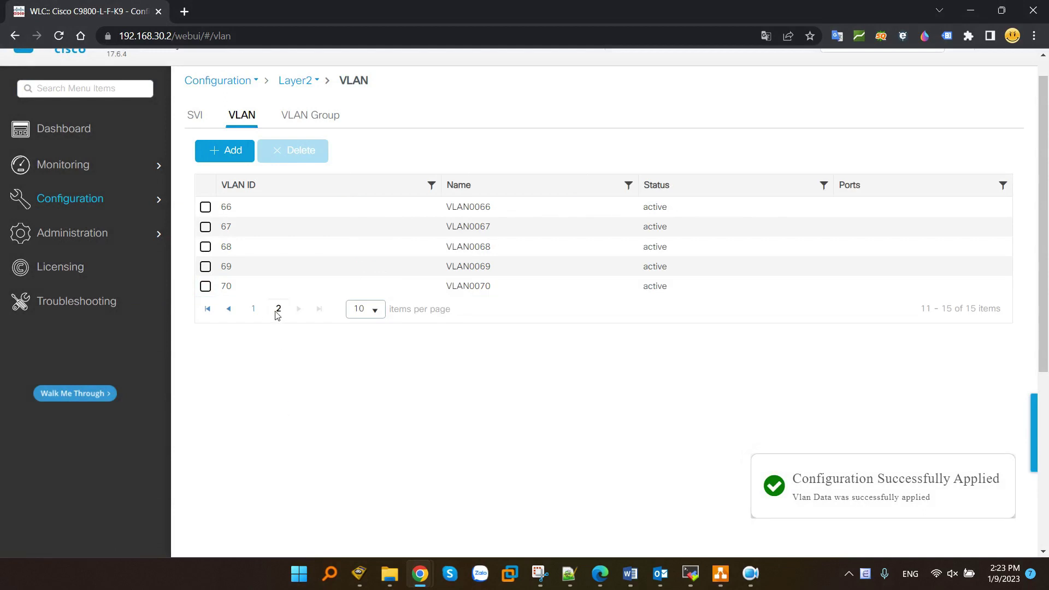
pyautogui.click(253, 310)
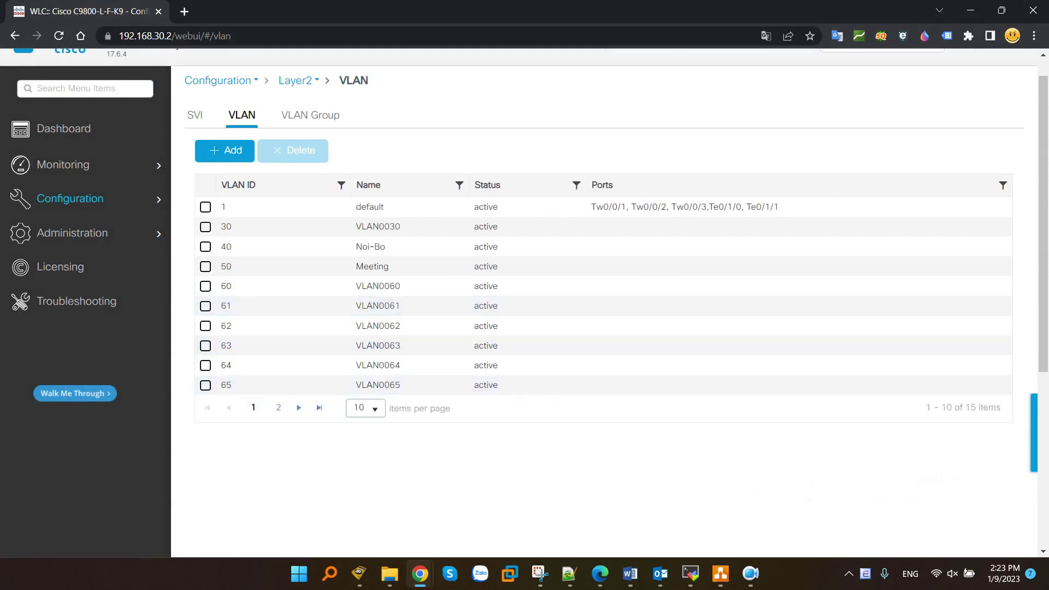
pyautogui.hotkey('alt', 'Tab')
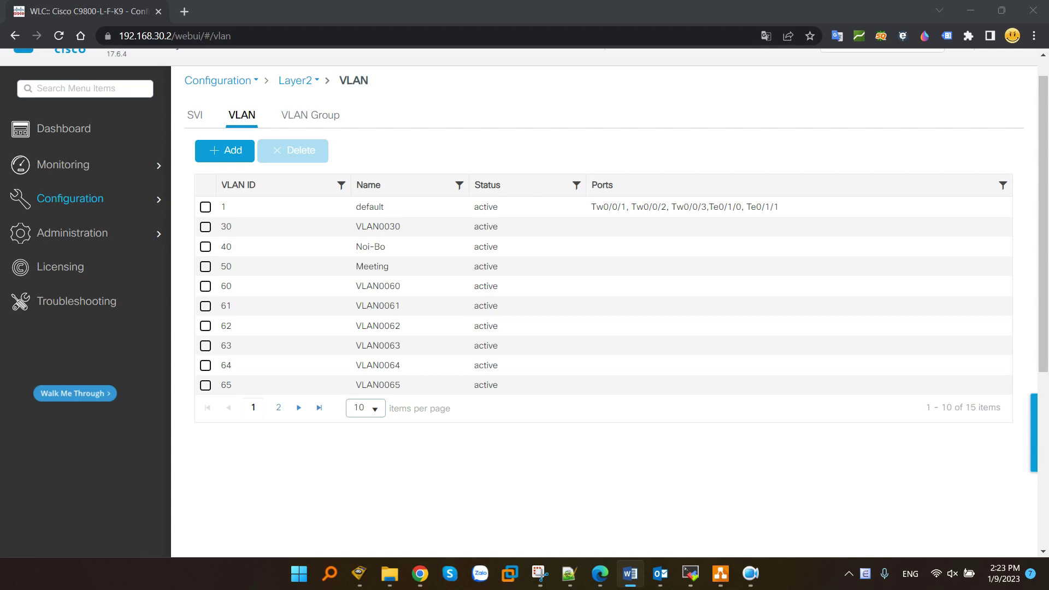
# - Add a VLAN group named 'Guest' with VLAN list 60-70 and apply it to the device
pyautogui.click(311, 116)
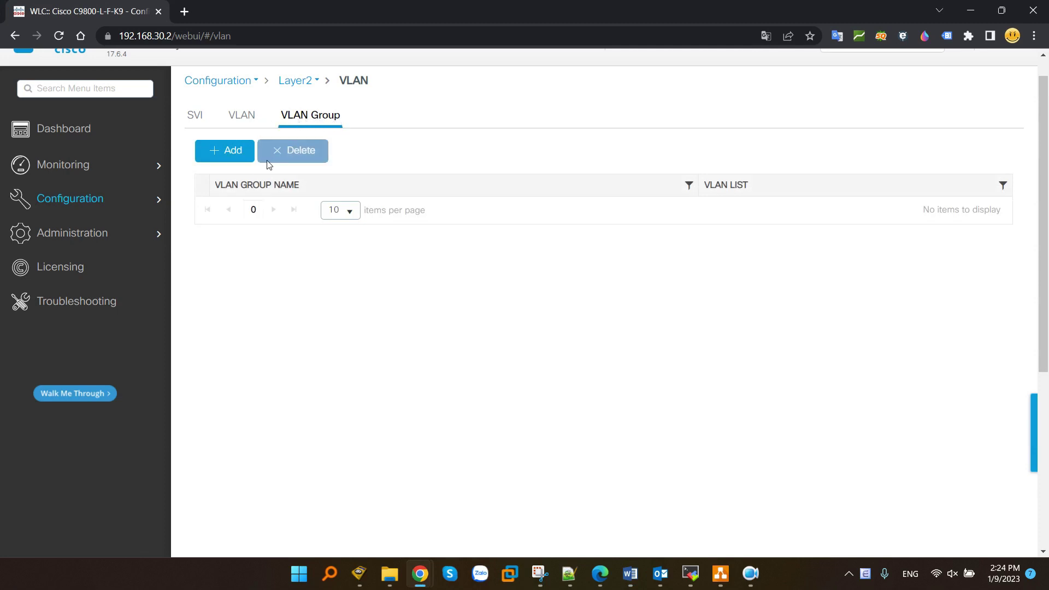
pyautogui.click(232, 153)
pyautogui.click(375, 282)
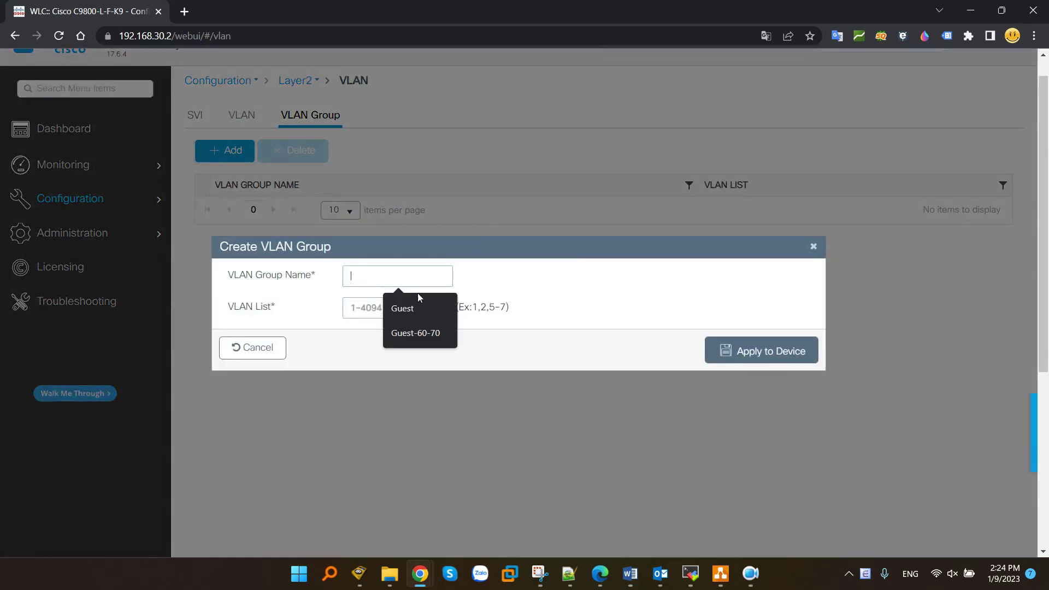
pyautogui.write('Guest')
pyautogui.click(380, 316)
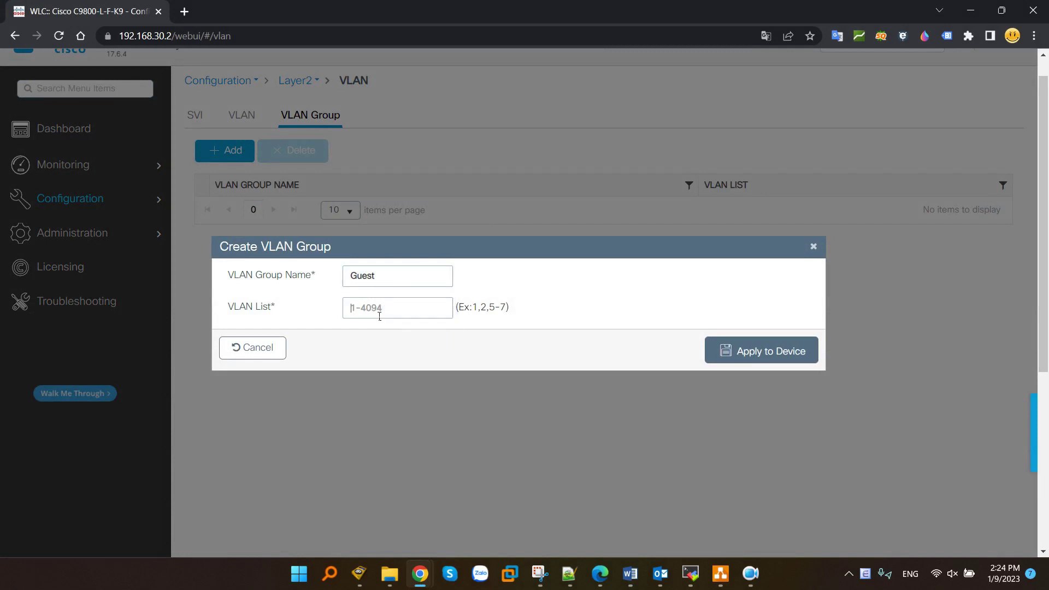
pyautogui.write('60-70')
pyautogui.moveTo(473, 309); pyautogui.dragTo(512, 308)
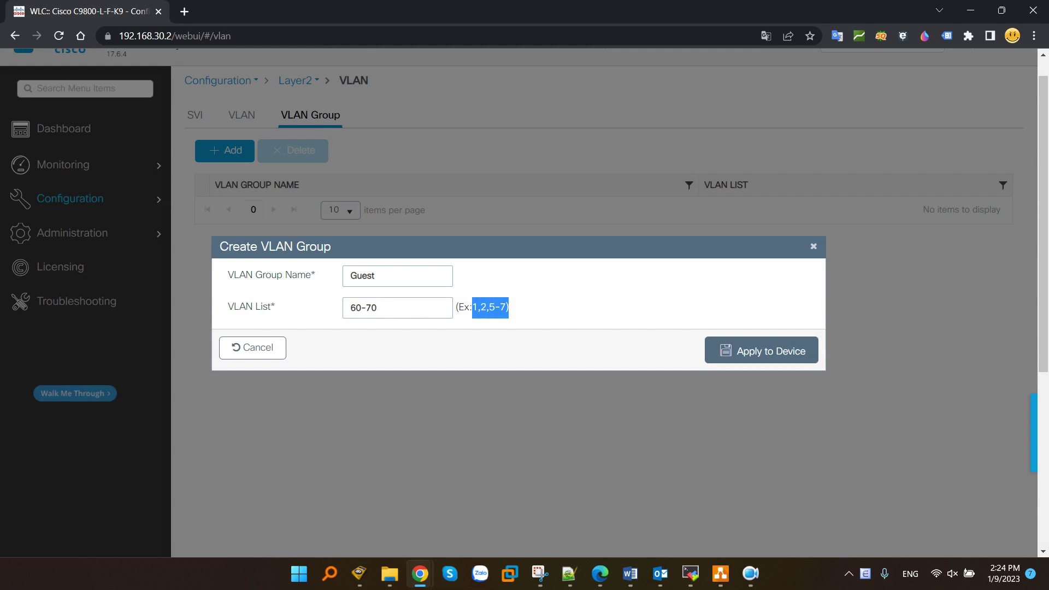
pyautogui.click(781, 352)
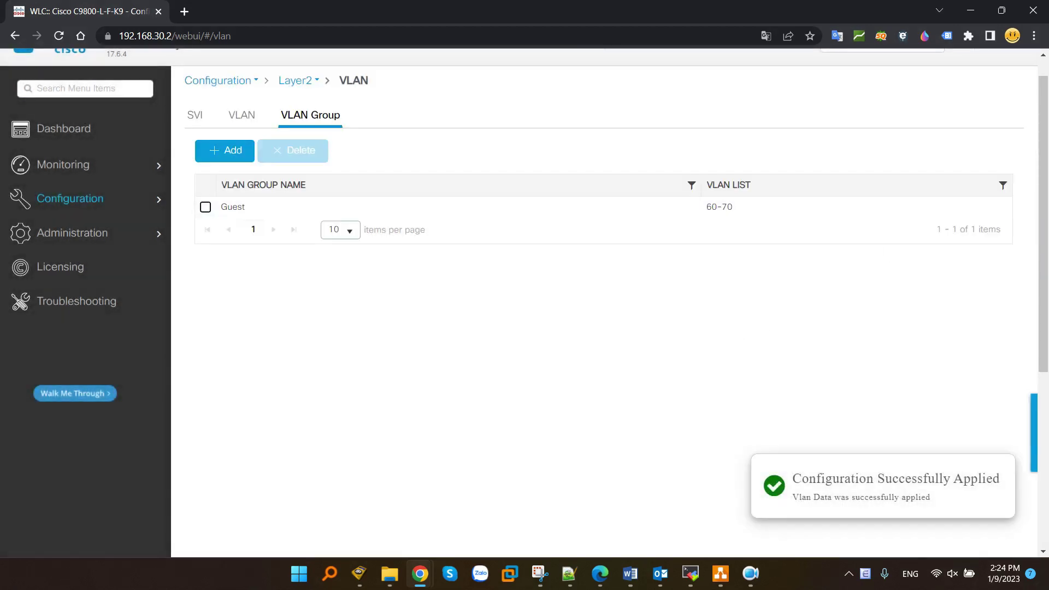
pyautogui.hotkey('alt', 'Tab')
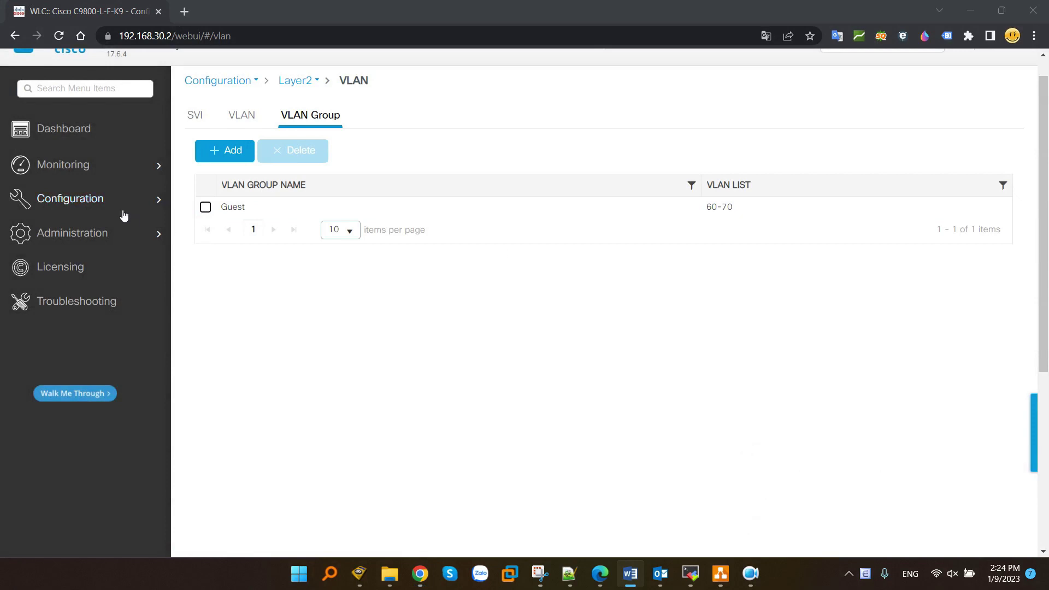
# - Go to the Policy profiles page and start adding a new policy profile
pyautogui.moveTo(101, 202)
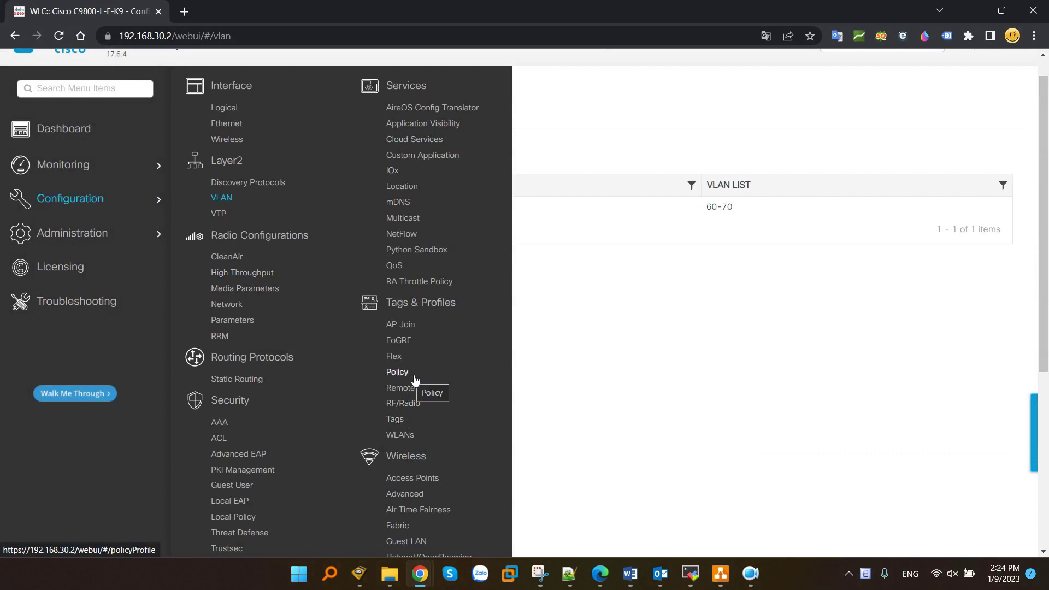
pyautogui.click(398, 372)
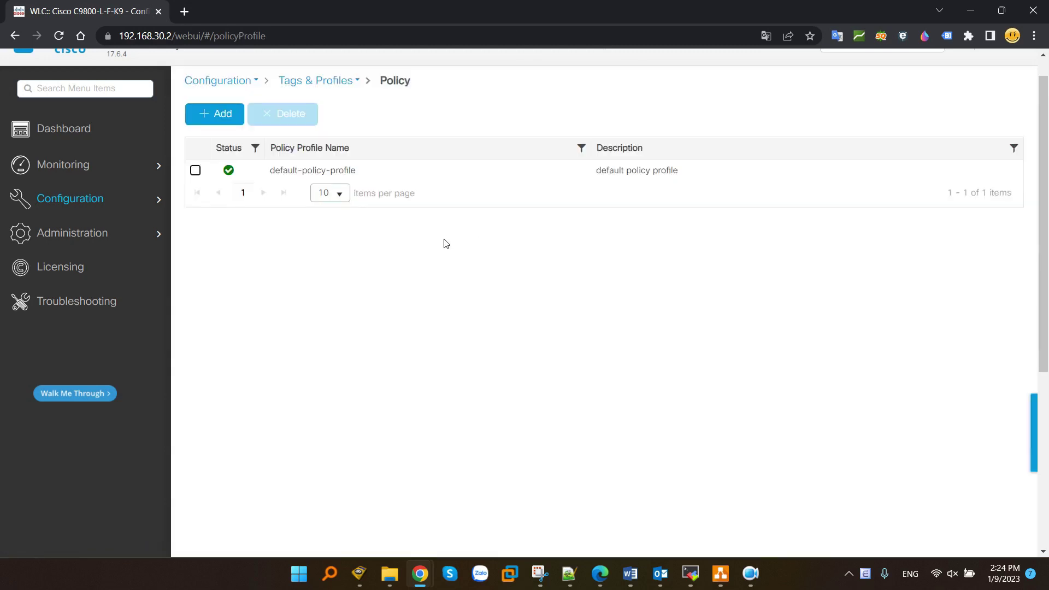
pyautogui.click(221, 117)
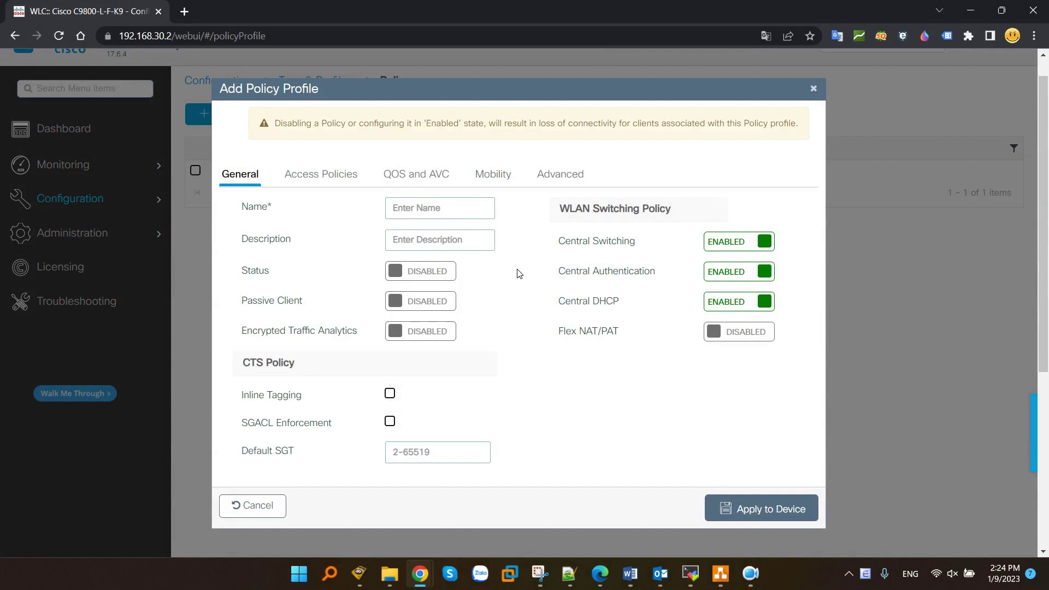
# - Enter Noi-Bo as the profile name and description, and set its status to enabled
pyautogui.click(419, 212)
pyautogui.write('Noi-Bo')
pyautogui.hotkey('ctrl', 'a')
pyautogui.hotkey('ctrl', 'c')
pyautogui.click(426, 240)
pyautogui.hotkey('ctrl', 'v')
pyautogui.click(449, 272)
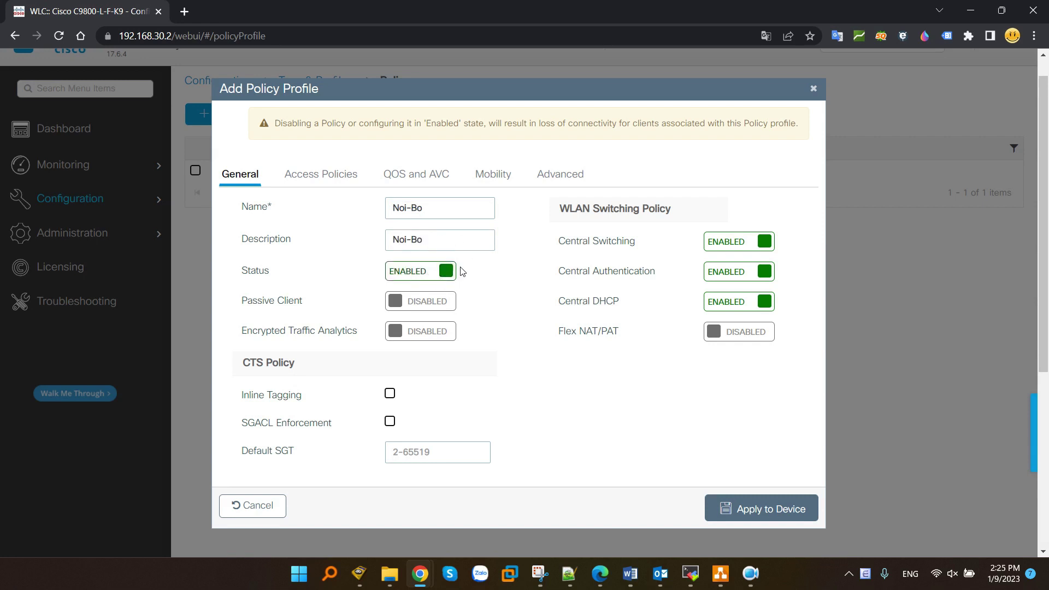
# - Highlight the WLAN Switching Policy, Central Switching and Central DHCP settings for emphasis
pyautogui.moveTo(558, 209); pyautogui.dragTo(690, 210)
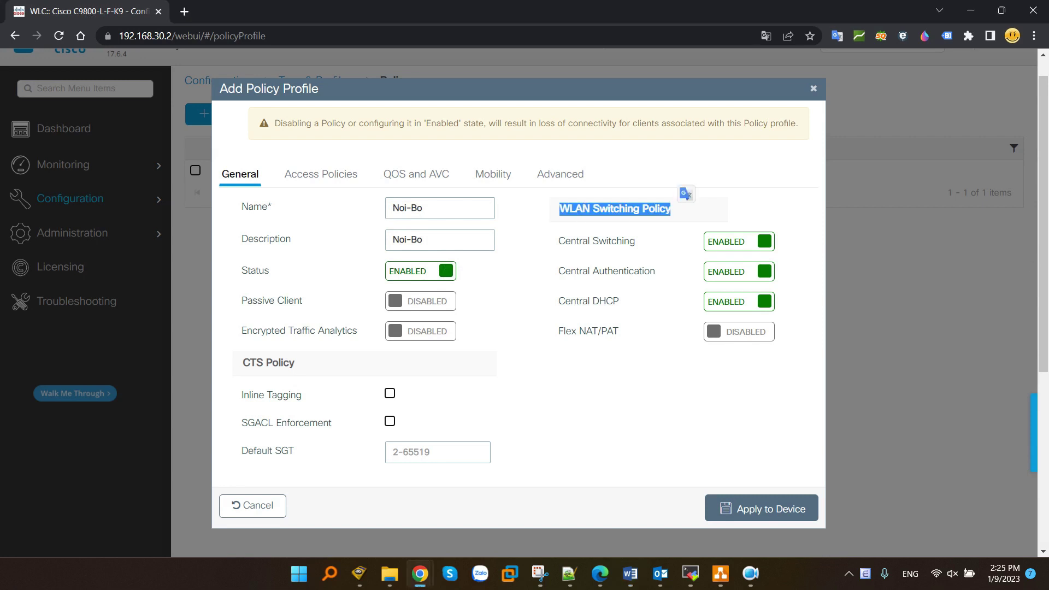
pyautogui.hotkey('alt', 'Tab')
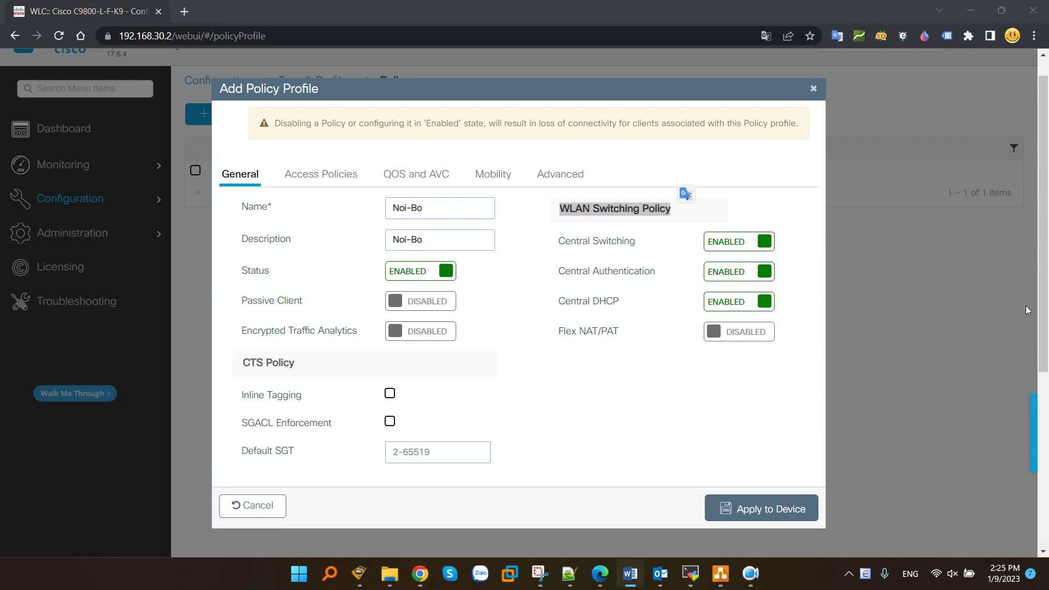
pyautogui.moveTo(557, 246); pyautogui.dragTo(635, 247)
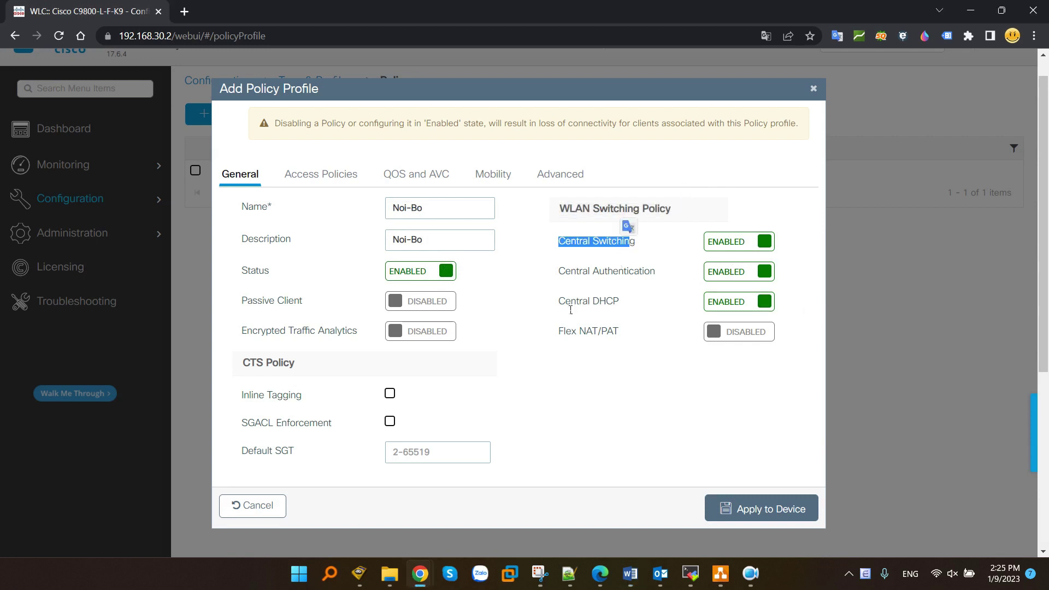
pyautogui.moveTo(572, 302); pyautogui.dragTo(622, 303)
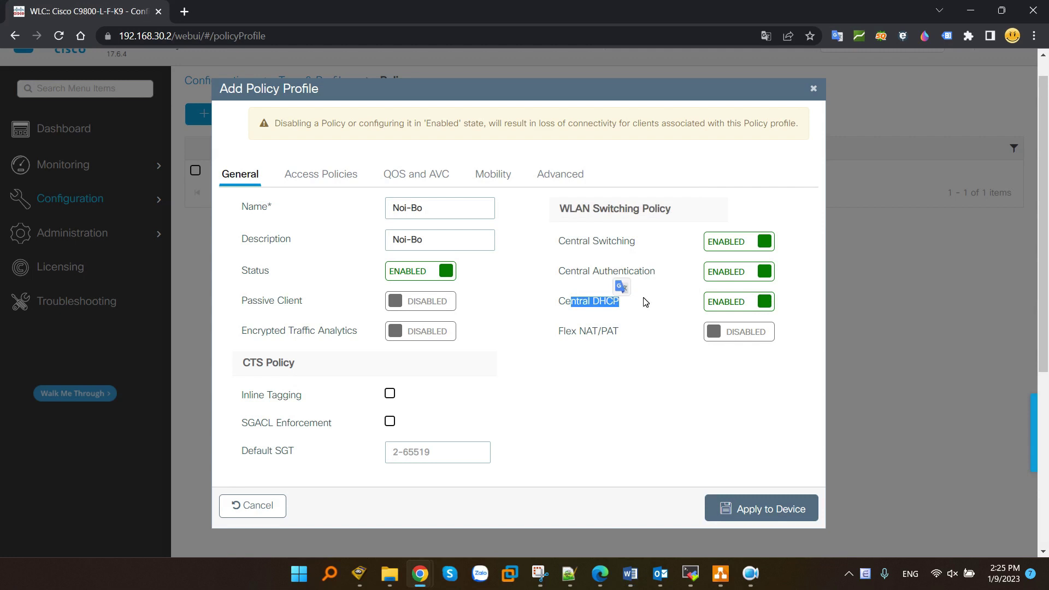
# - Under Access Policies, set VLAN/VLAN Group to Noi-Bo and apply the profile to the device
pyautogui.click(337, 177)
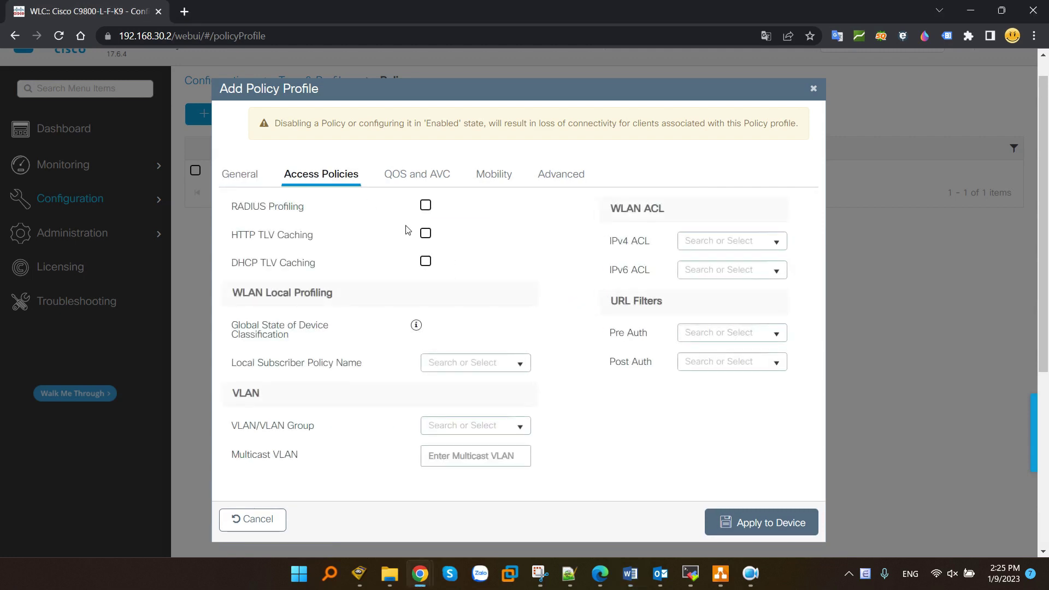
pyautogui.moveTo(232, 426); pyautogui.dragTo(330, 428)
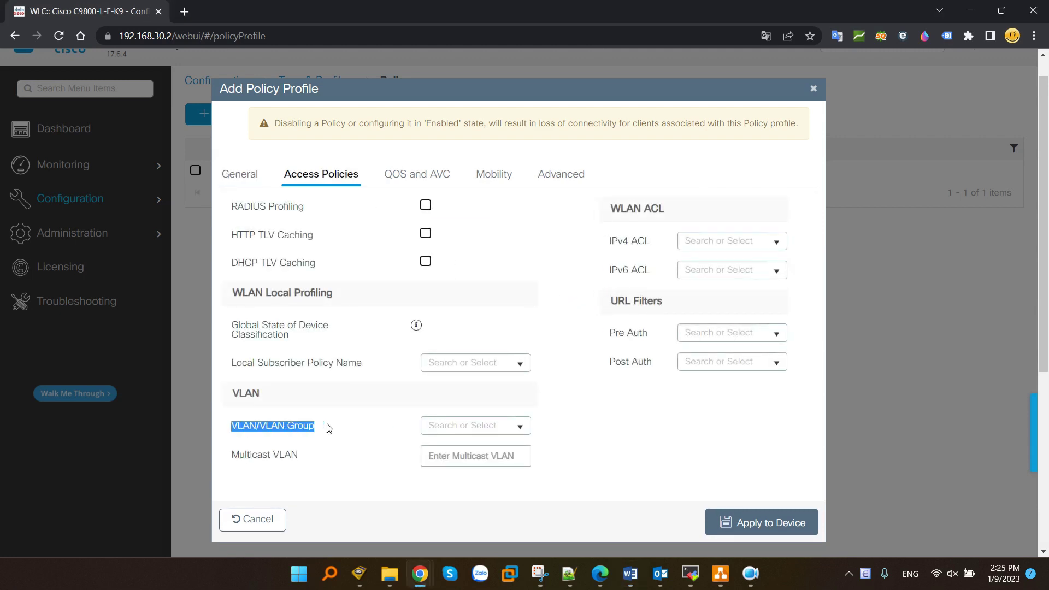
pyautogui.click(520, 427)
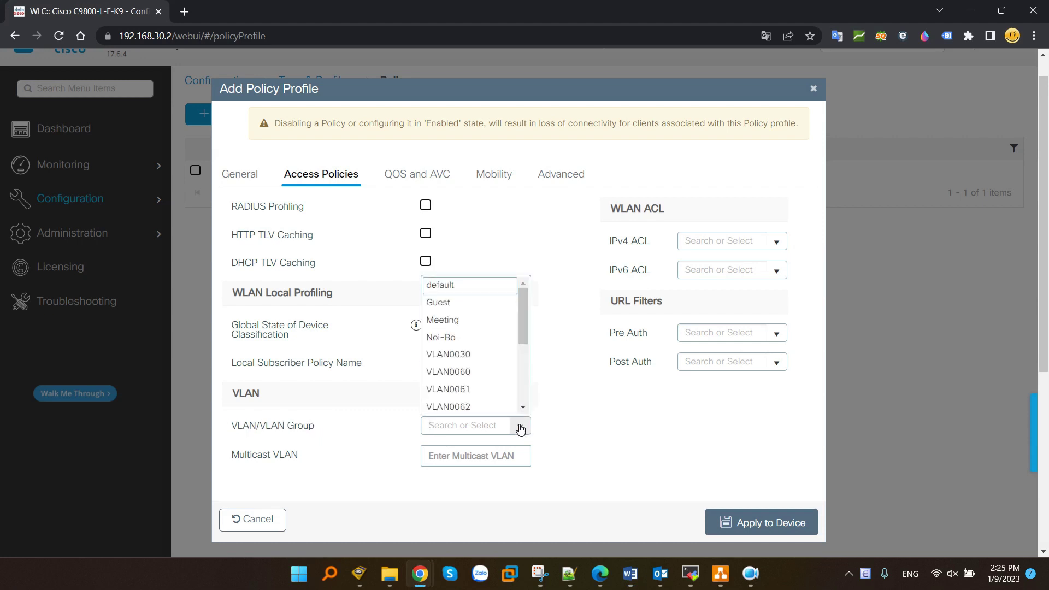
pyautogui.click(520, 428)
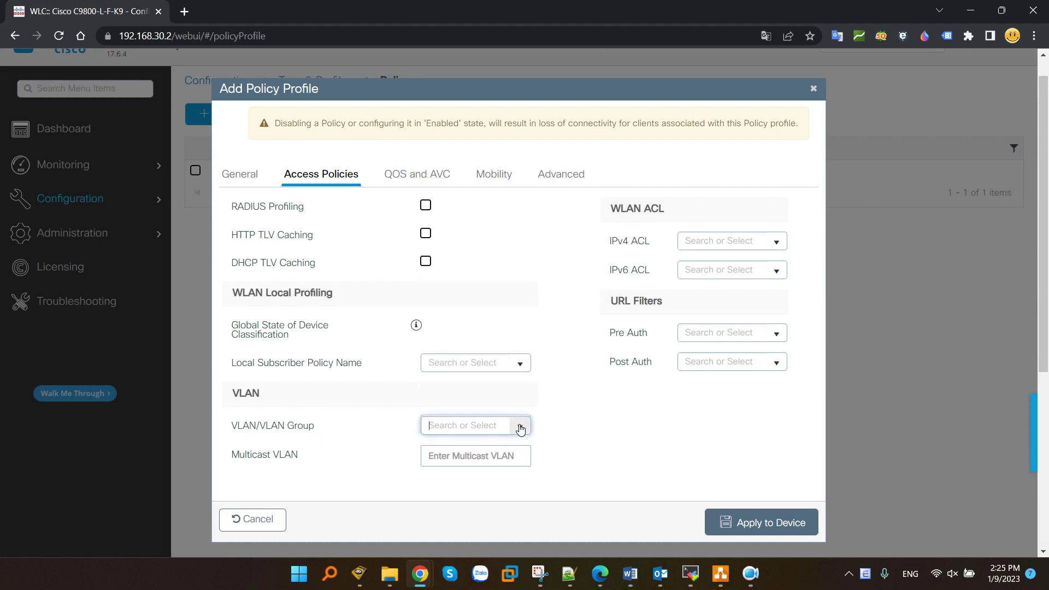
pyautogui.click(519, 428)
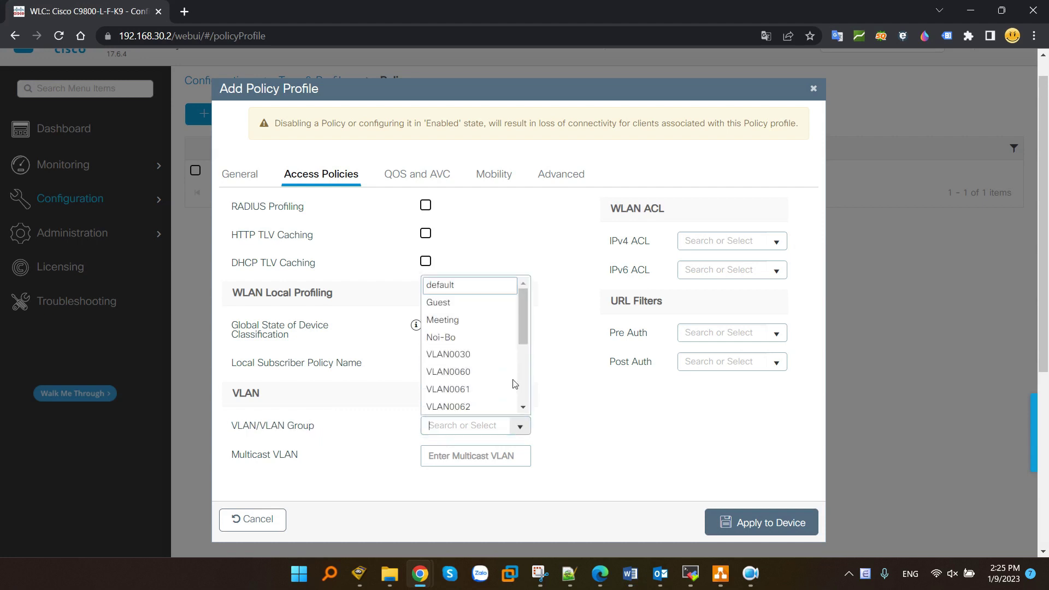
pyautogui.click(447, 338)
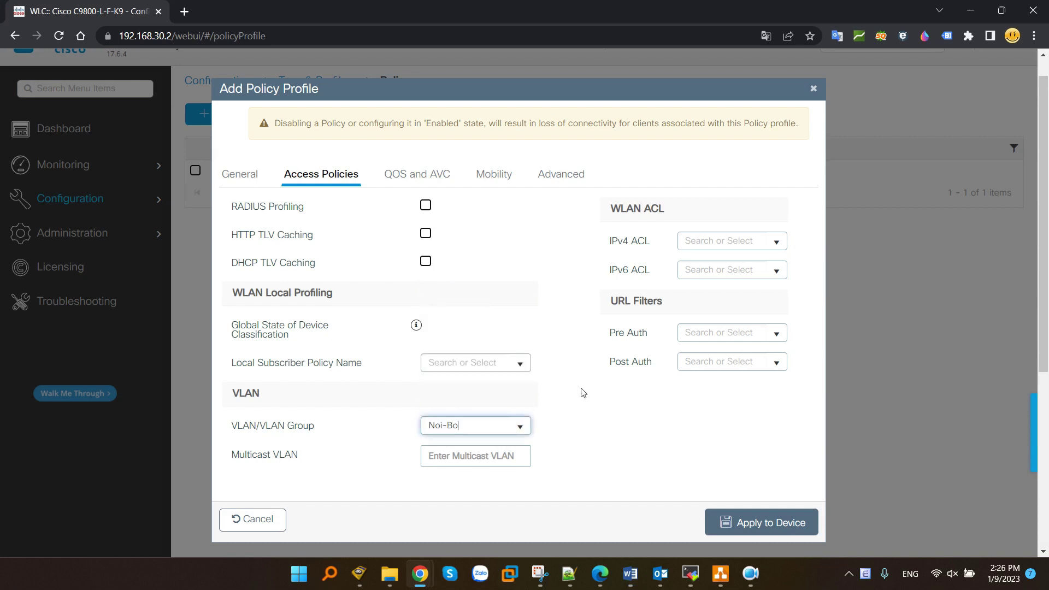
pyautogui.click(768, 523)
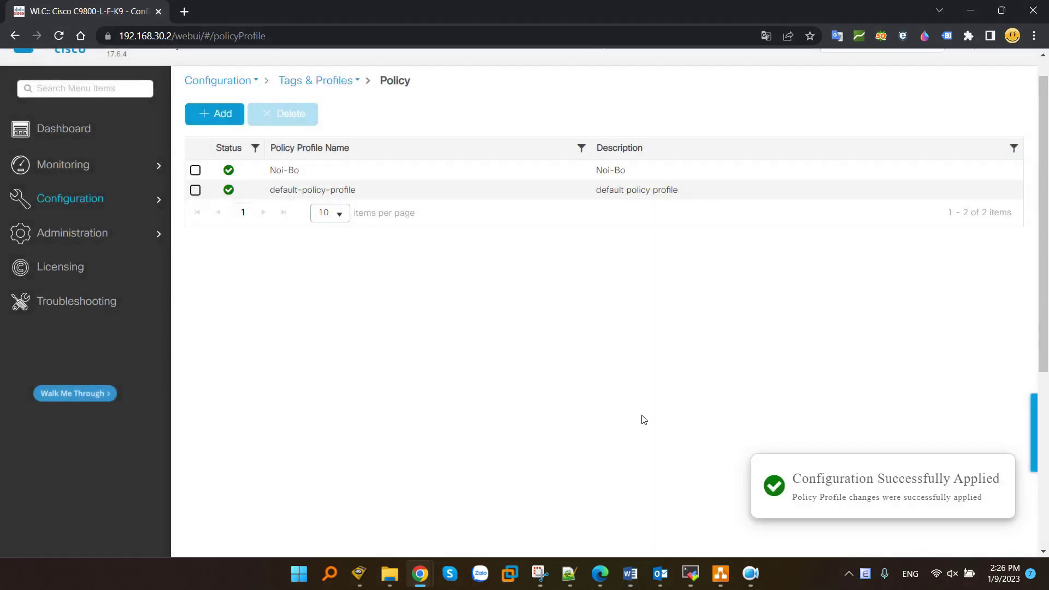
# - Add a new policy profile named Meeting, described as Meeting, with status enabled
pyautogui.click(218, 116)
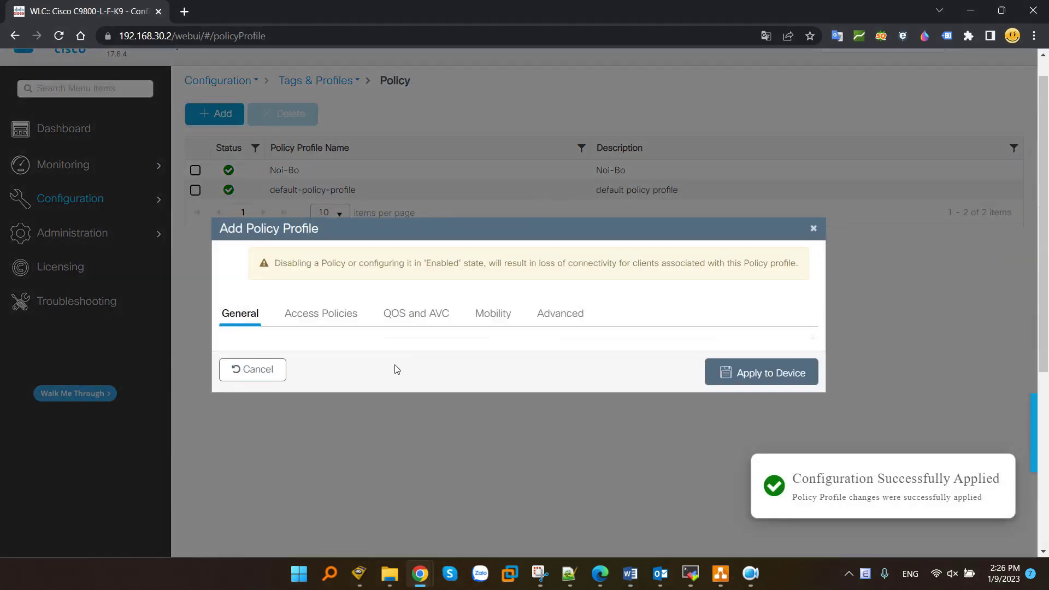
pyautogui.scroll(-3, 439, 349)
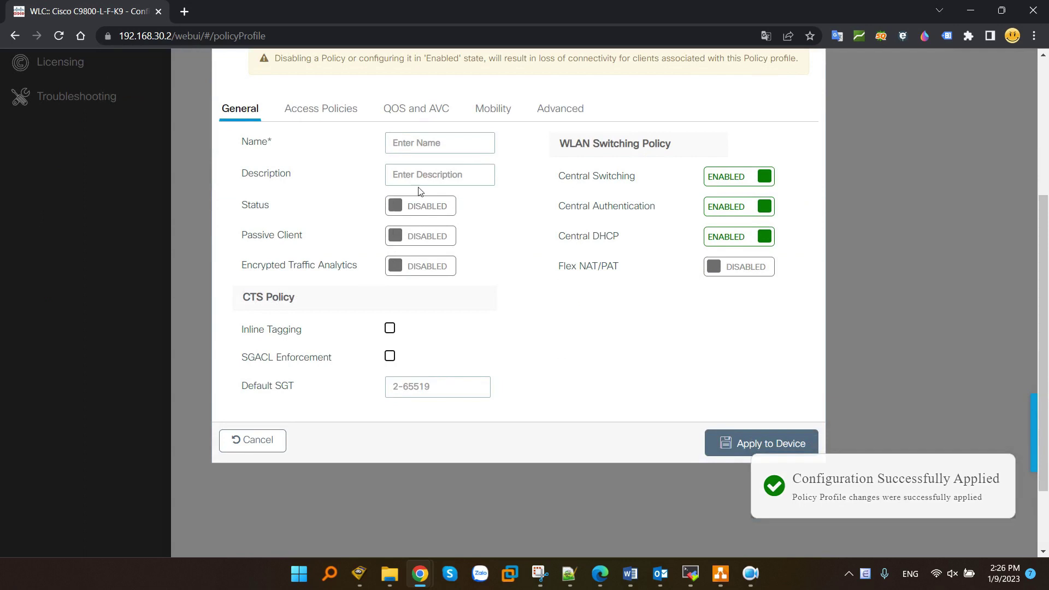
pyautogui.click(423, 143)
pyautogui.write('Meeting')
pyautogui.hotkey('ctrl', 'a')
pyautogui.hotkey('ctrl', 'c')
pyautogui.click(437, 175)
pyautogui.hotkey('ctrl', 'v')
pyautogui.click(426, 206)
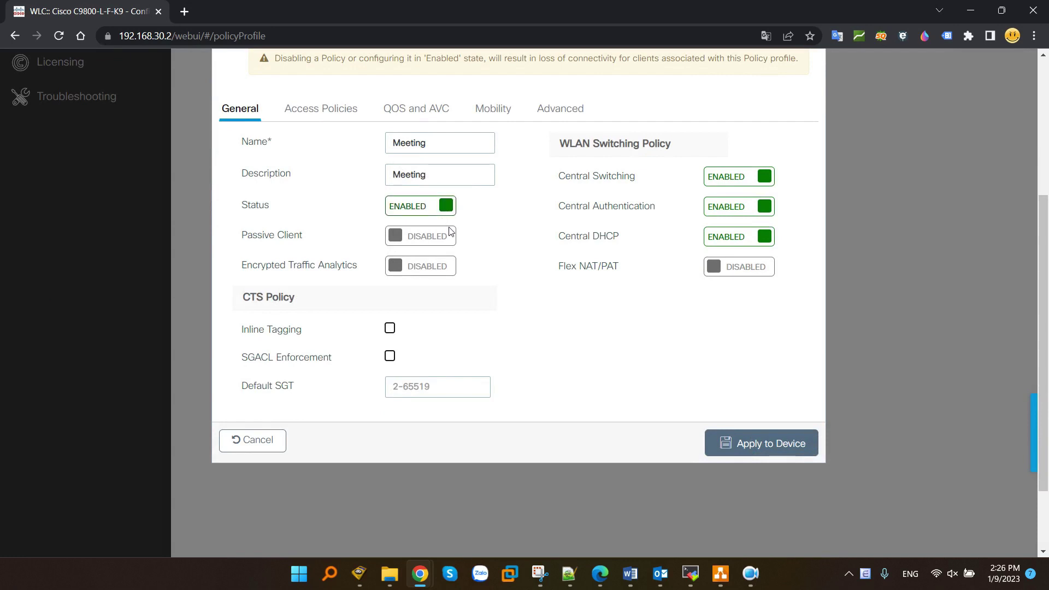
# - Under Access Policies, set VLAN/VLAN Group to Meeting and apply the profile to the device
pyautogui.scroll(3, 450, 231)
pyautogui.click(347, 242)
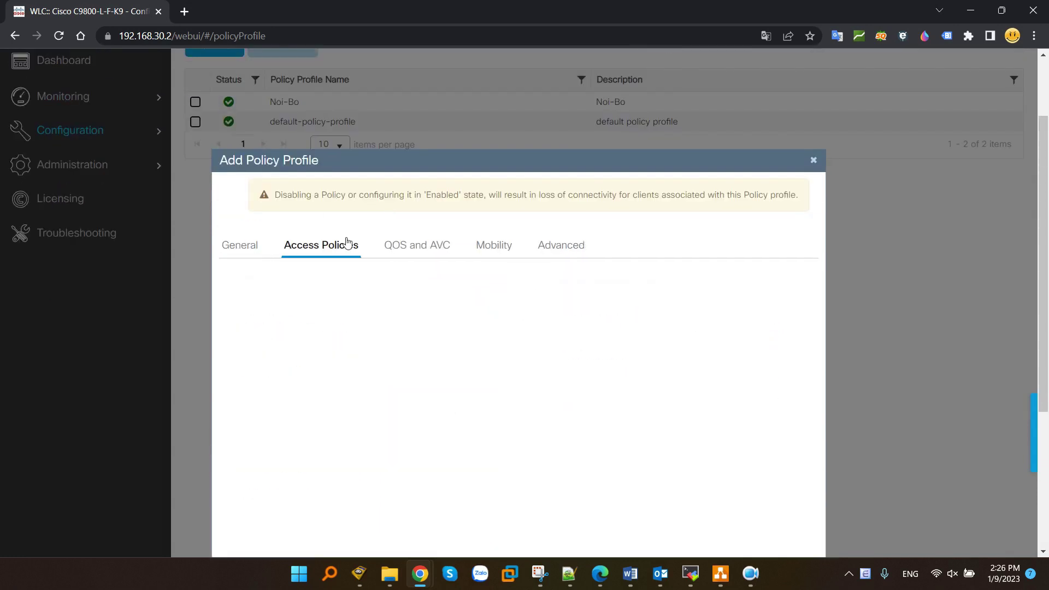
pyautogui.scroll(-3, 383, 251)
pyautogui.click(483, 359)
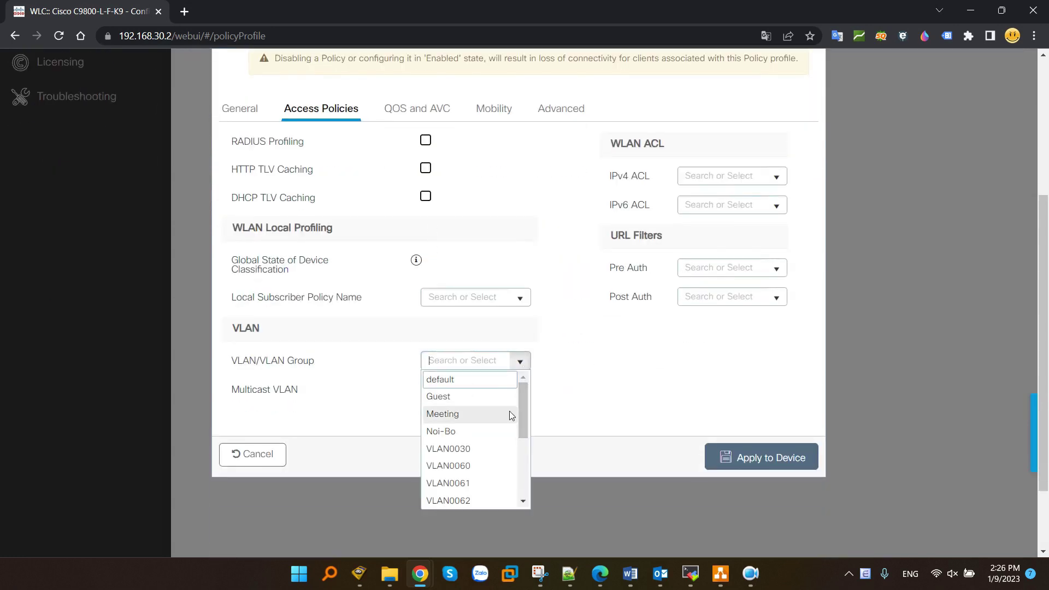
pyautogui.scroll(-2, 487, 449)
pyautogui.scroll(2, 486, 450)
pyautogui.click(435, 413)
pyautogui.click(750, 462)
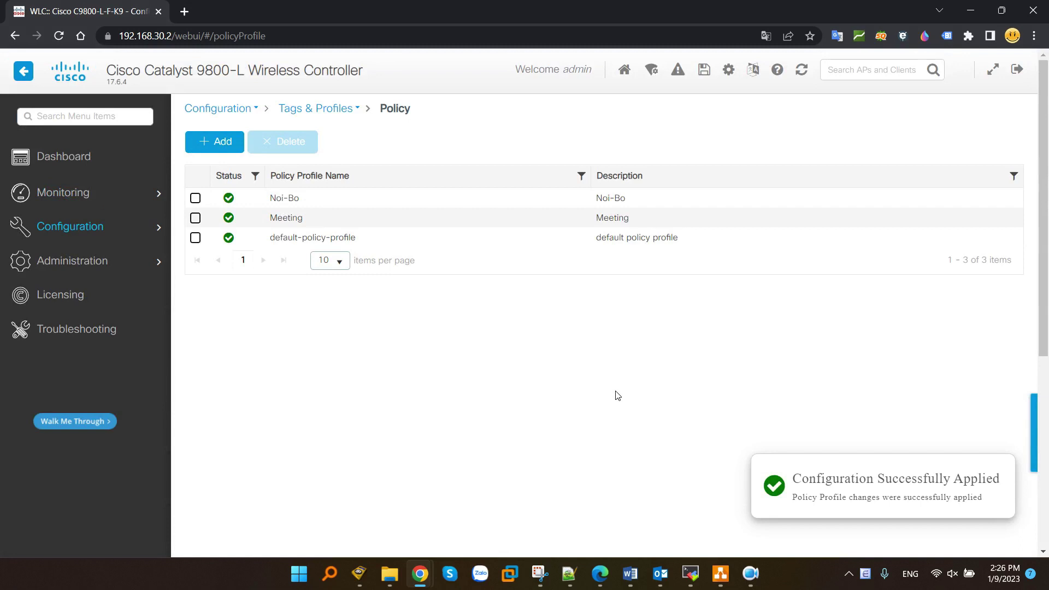
pyautogui.hotkey('alt', 'Tab')
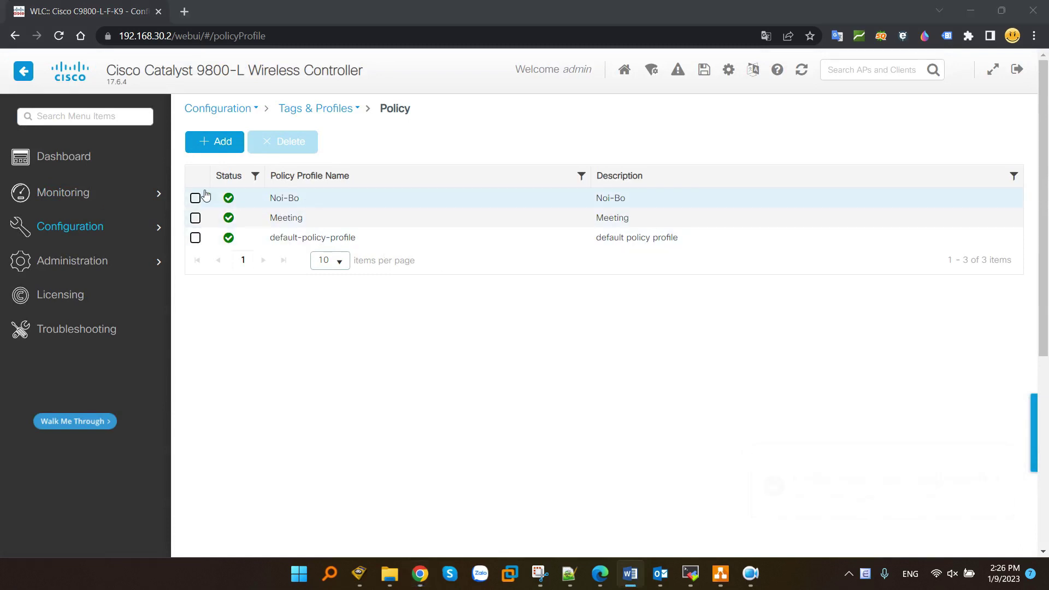
pyautogui.click(222, 144)
# - Add a new policy profile with Guest as name and description, with status enabled
pyautogui.click(222, 143)
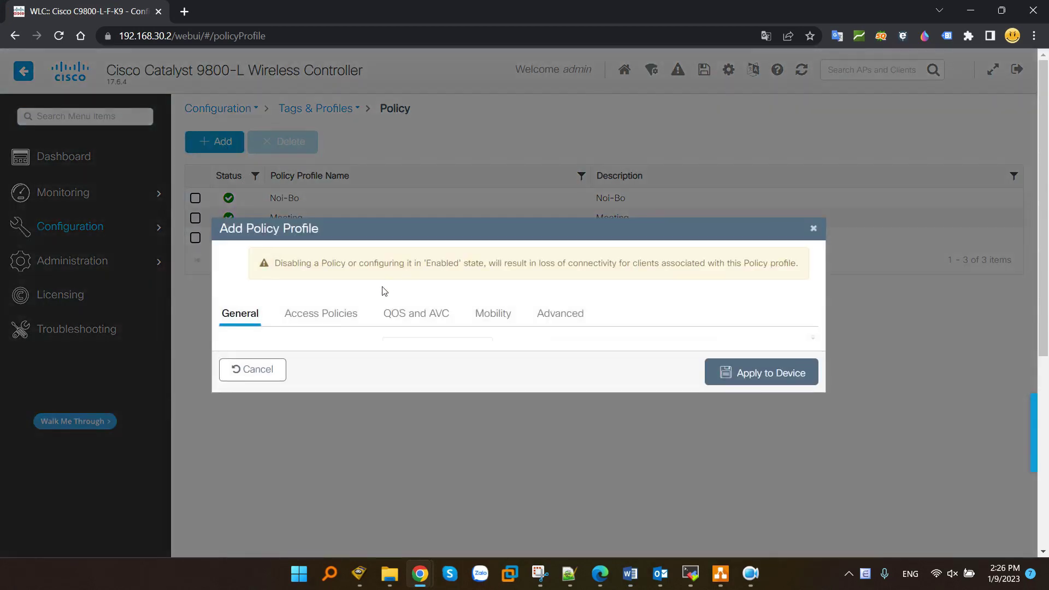
pyautogui.scroll(-3, 457, 330)
pyautogui.write('Gue')
pyautogui.doubleClick(440, 211)
pyautogui.hotkey('ctrl', 'c')
pyautogui.click(437, 243)
pyautogui.hotkey('ctrl', 'v')
pyautogui.click(435, 273)
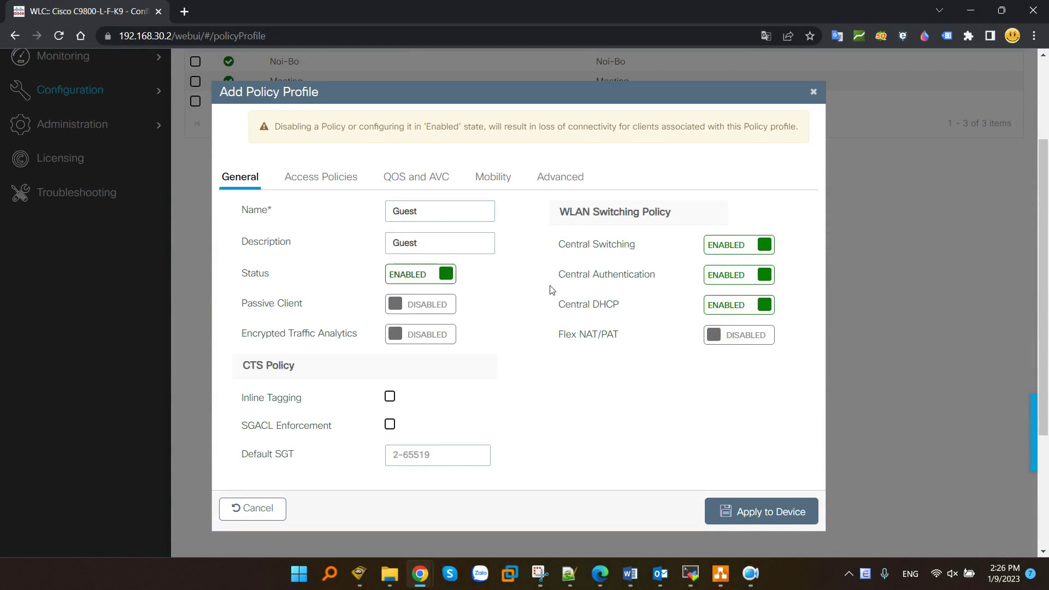
# - Under Access Policies, set VLAN/VLAN Group to Guest and apply the profile to the device
pyautogui.click(341, 181)
pyautogui.scroll(-2, 511, 363)
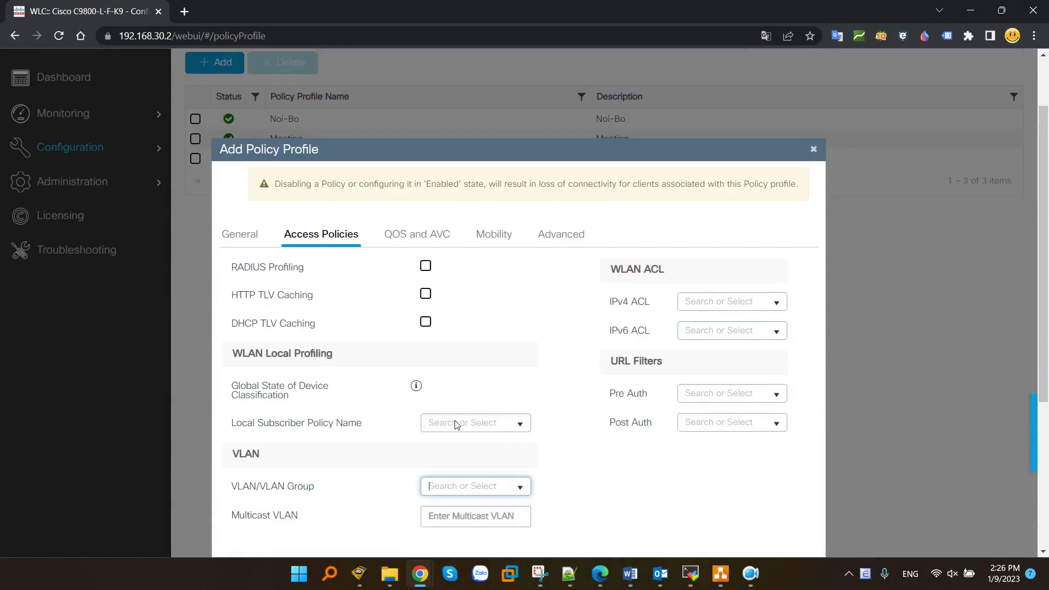
pyautogui.scroll(-3, 548, 386)
pyautogui.click(521, 362)
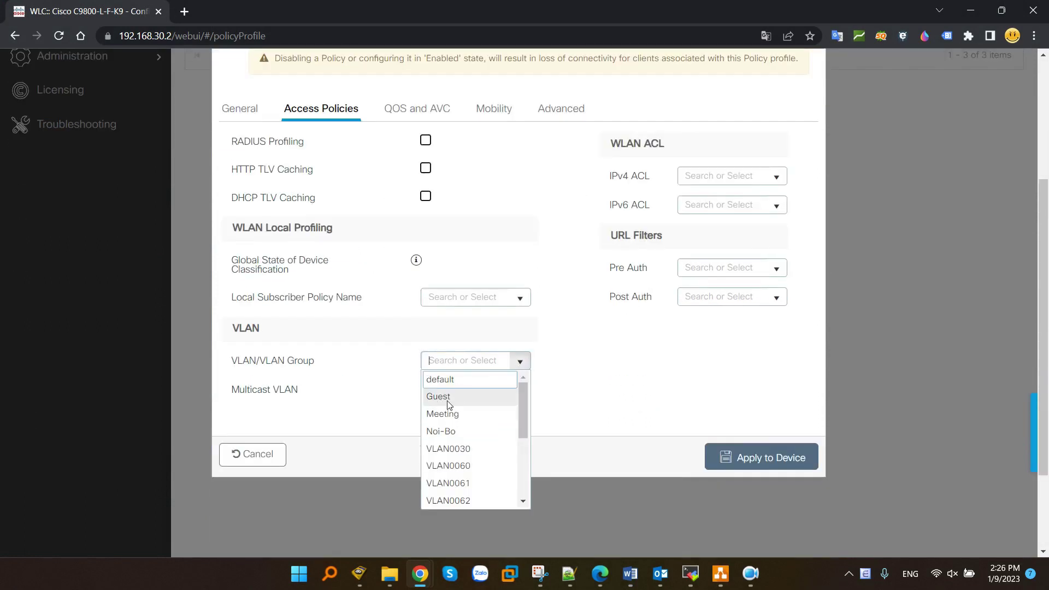
pyautogui.click(450, 396)
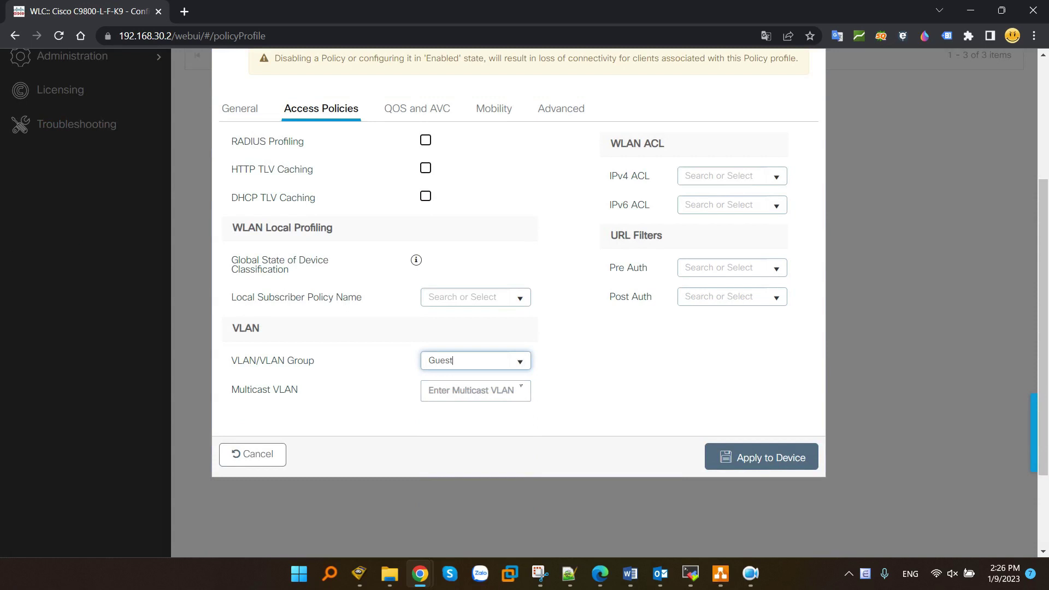
pyautogui.click(744, 457)
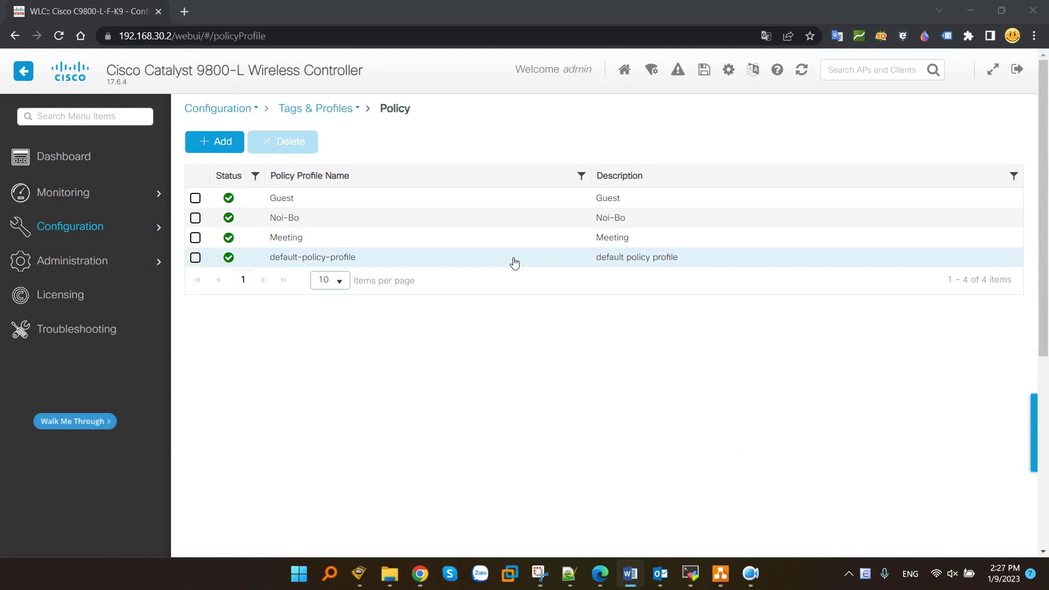
# - On the WLANs page, start a new enabled WLAN with profile name and SSID Noi-Bo
pyautogui.click(79, 218)
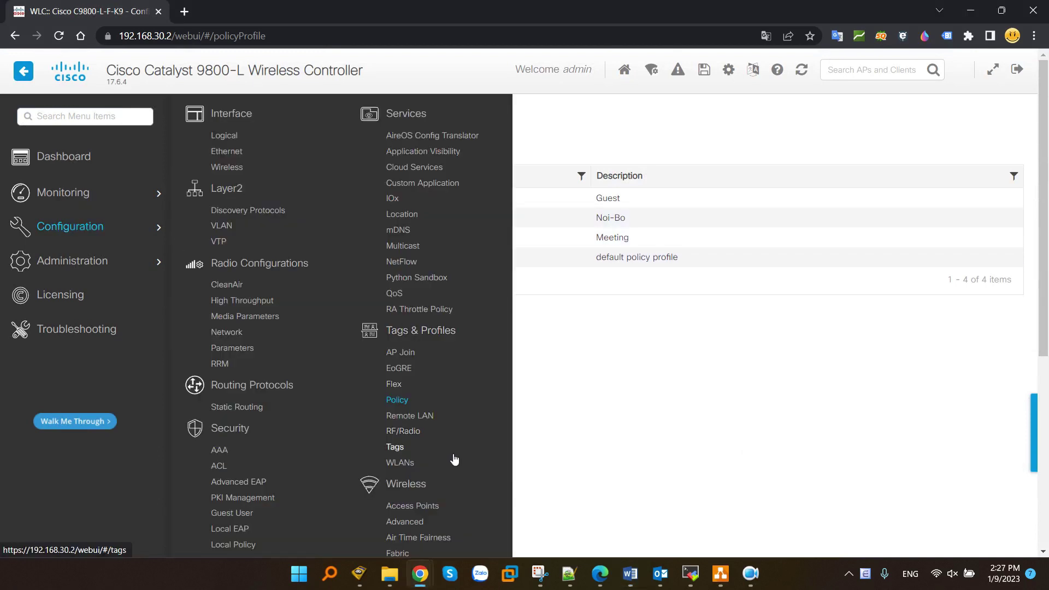
pyautogui.scroll(-2, 445, 456)
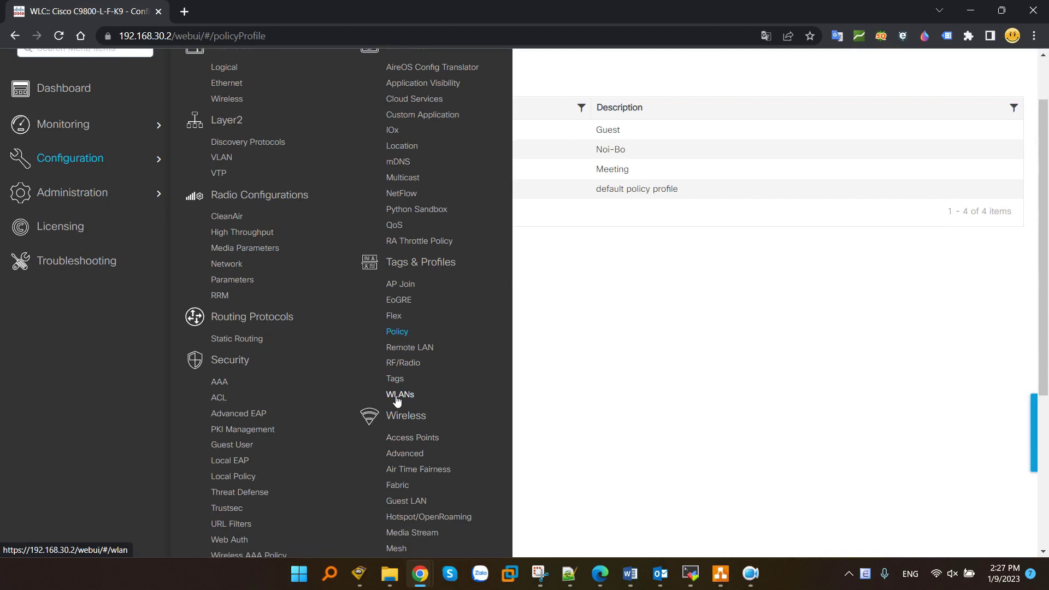
pyautogui.click(405, 399)
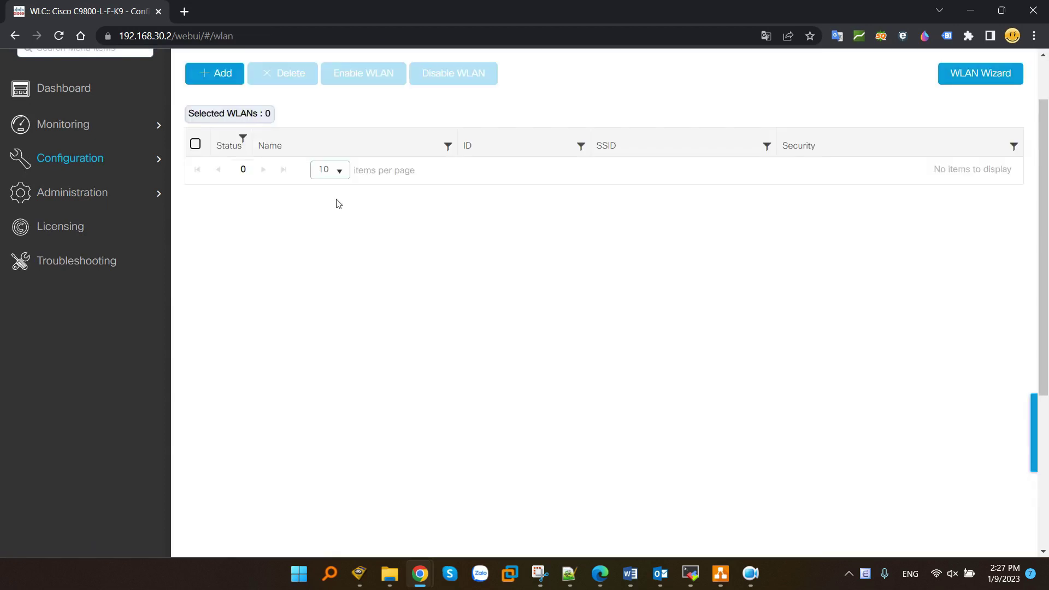
pyautogui.scroll(2, 282, 277)
pyautogui.click(216, 141)
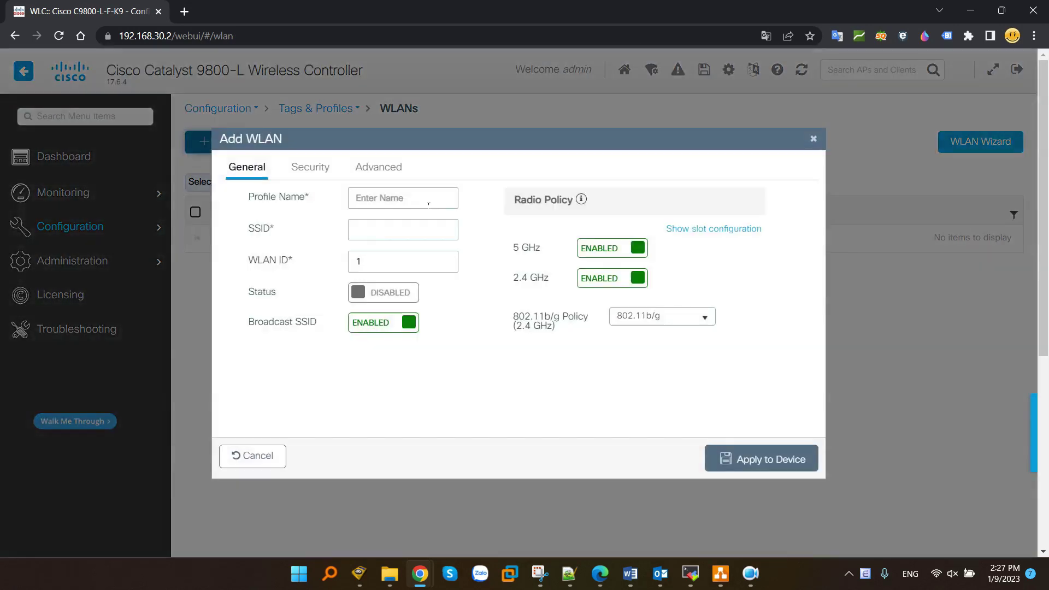
pyautogui.click(389, 203)
pyautogui.write('no')
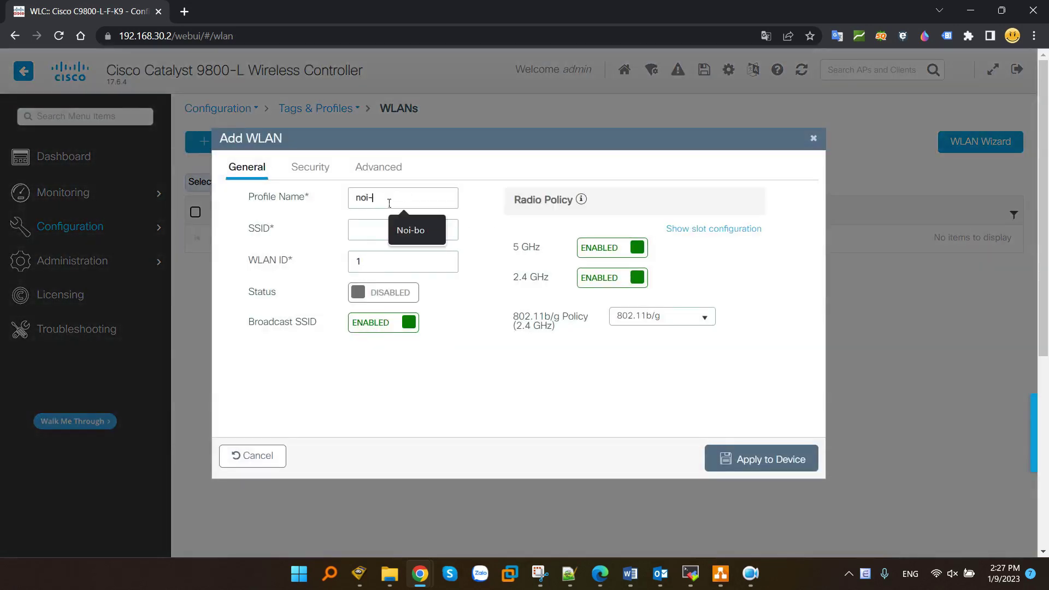
pyautogui.press('BackSpace')
pyautogui.press('BackSpace')
pyautogui.write('Noi-Bo')
pyautogui.press('Tab')
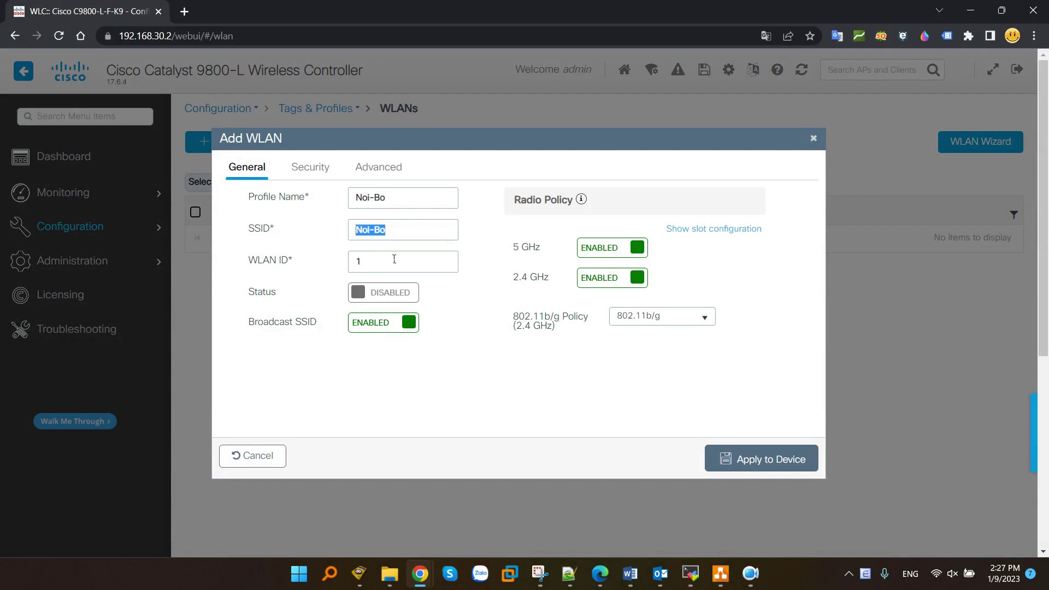
pyautogui.click(374, 298)
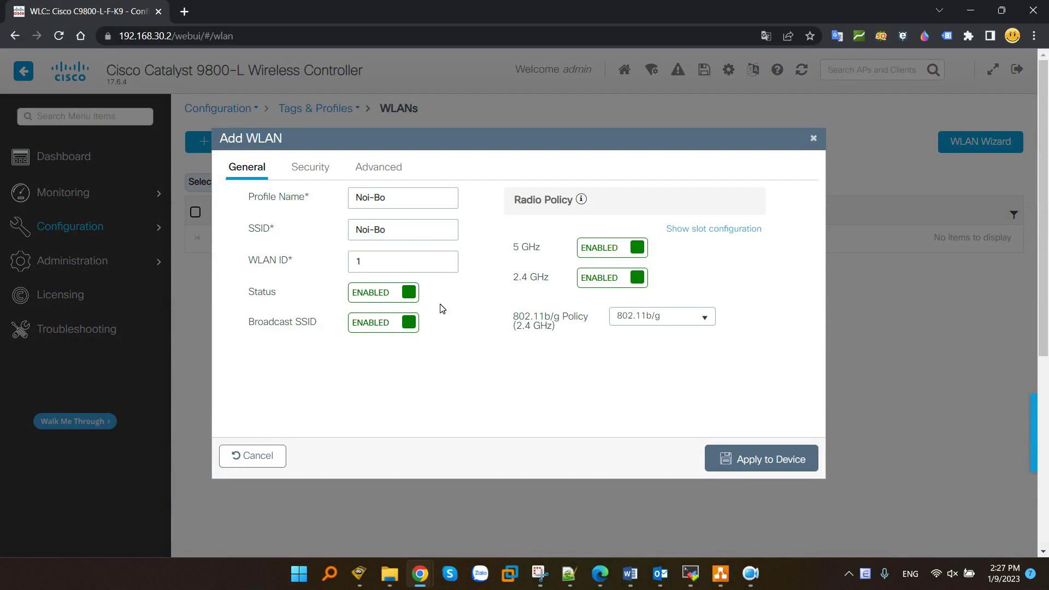
# - Secure the WLAN with PSK instead of 802.1x, enter a pre-shared key, and apply it
pyautogui.click(310, 167)
pyautogui.scroll(-3, 599, 250)
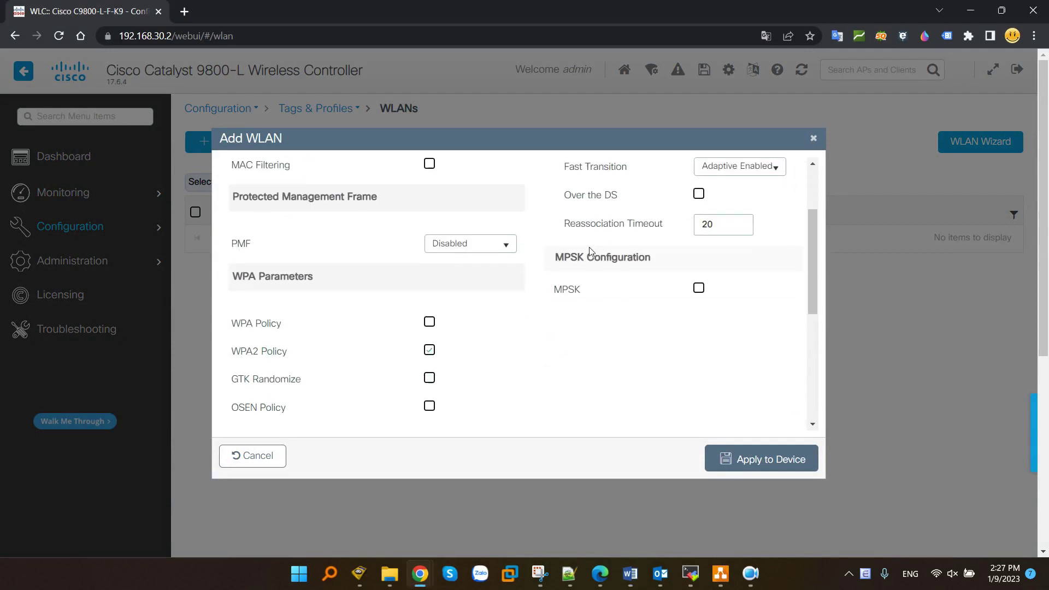
pyautogui.scroll(-6, 598, 250)
pyautogui.click(430, 373)
pyautogui.scroll(-5, 501, 338)
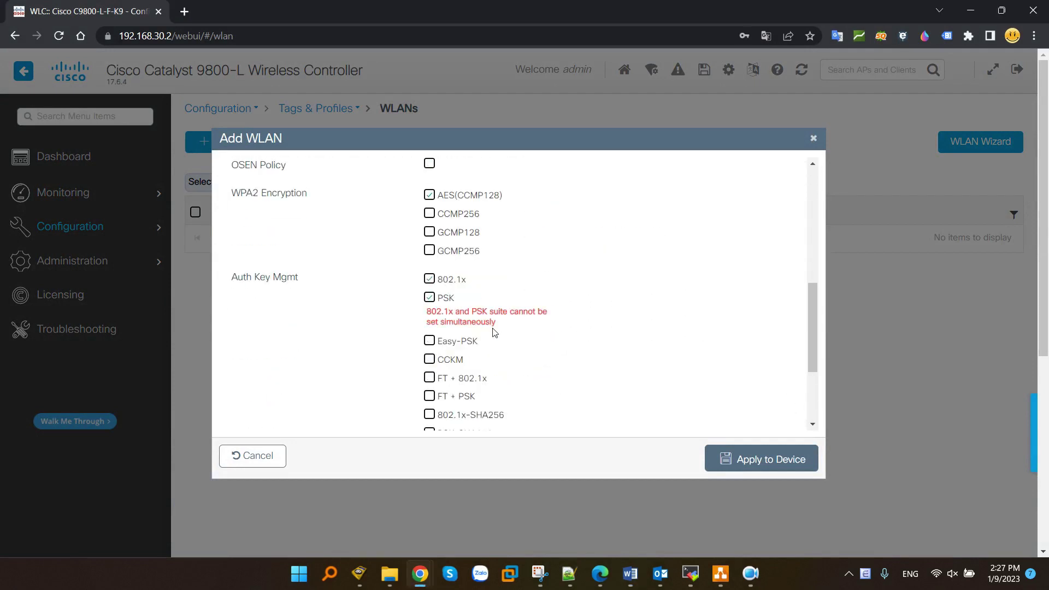
pyautogui.click(430, 218)
pyautogui.scroll(-2, 476, 241)
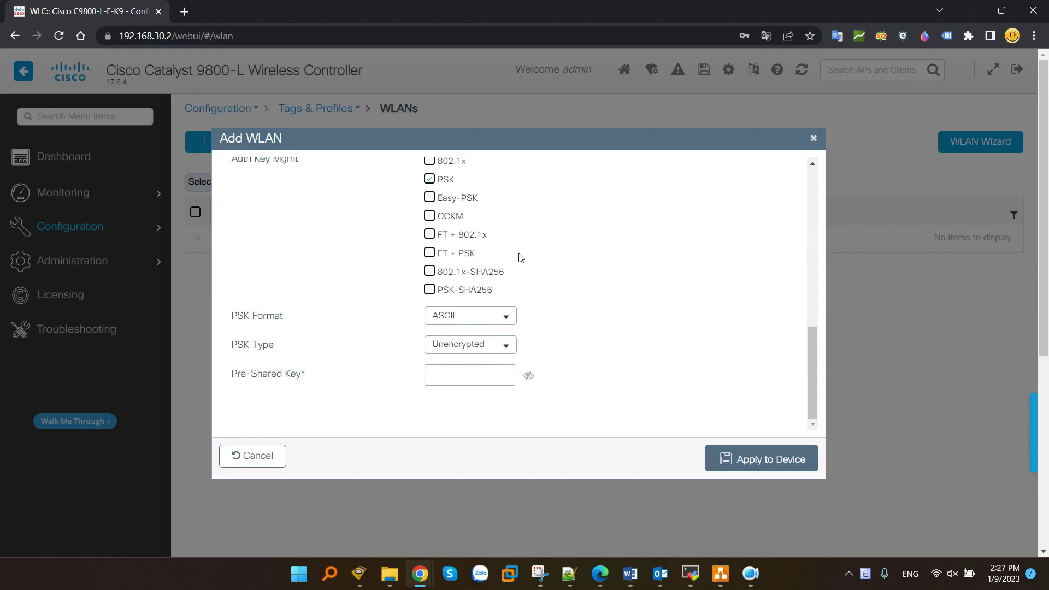
pyautogui.click(462, 380)
pyautogui.write('C')
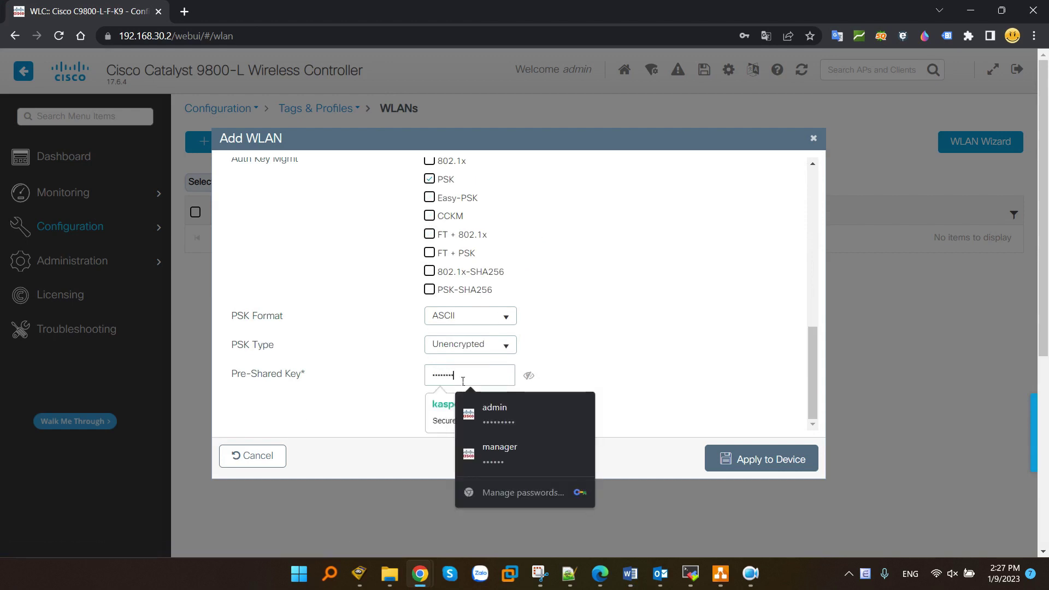
pyautogui.click(612, 296)
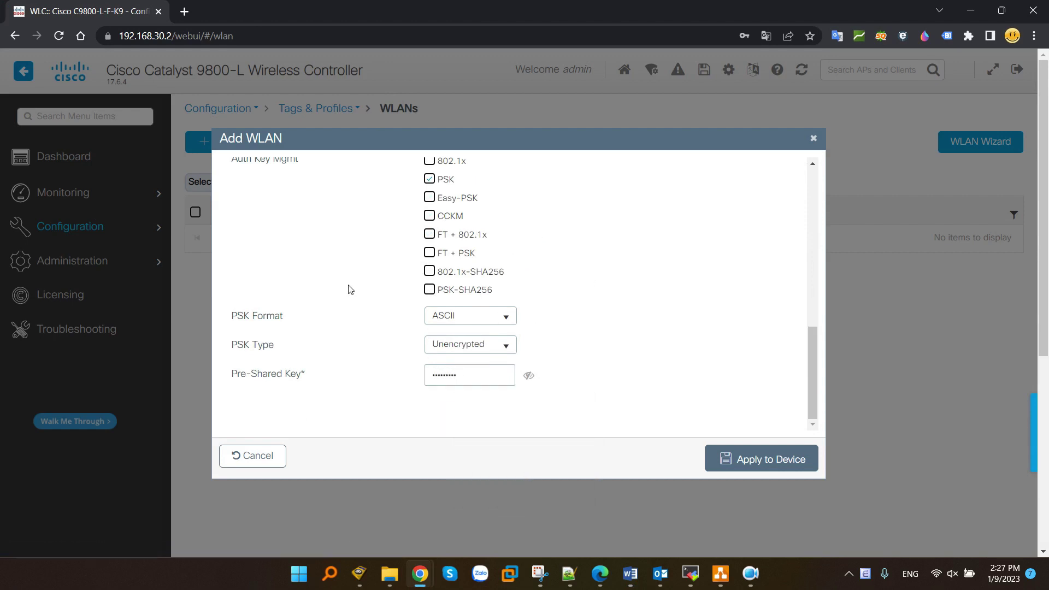
pyautogui.scroll(10, 359, 291)
pyautogui.click(762, 459)
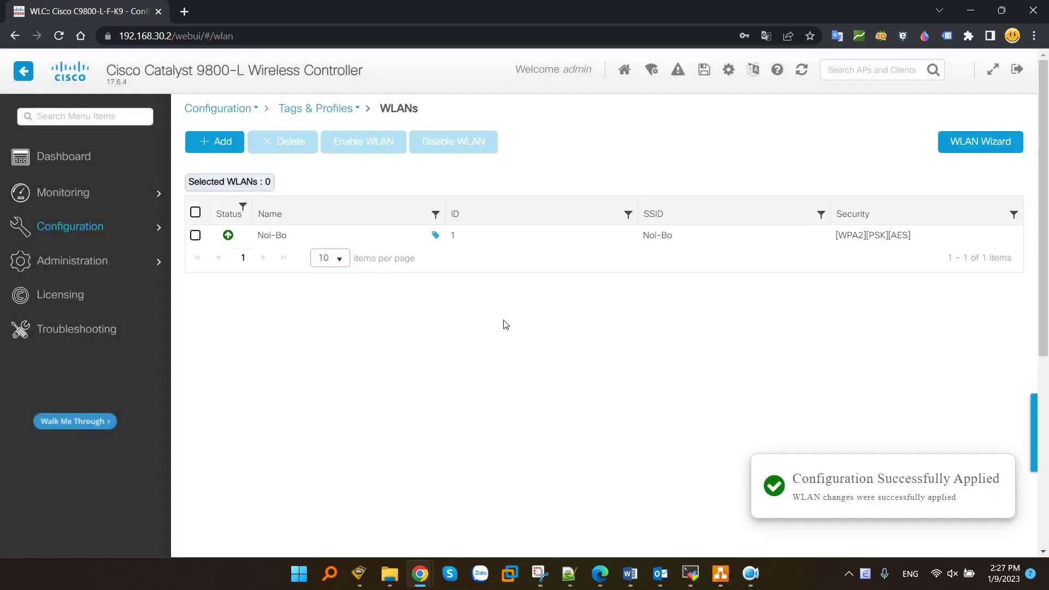
# - Map the Noi-Bo WLAN to default-policy-tag with the Noi-Bo policy profile and apply the update
pyautogui.click(276, 234)
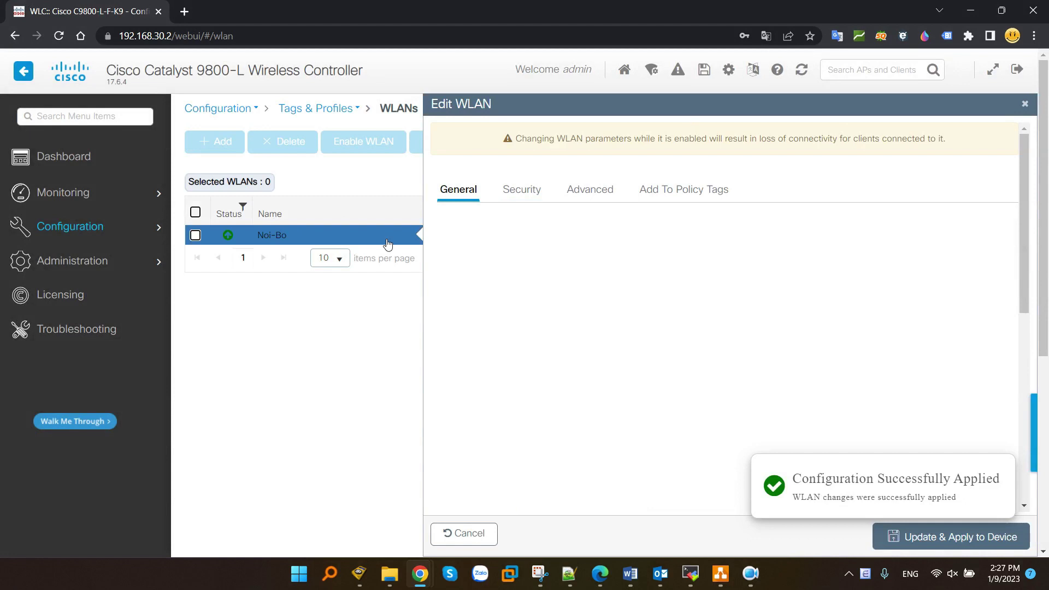
pyautogui.click(679, 195)
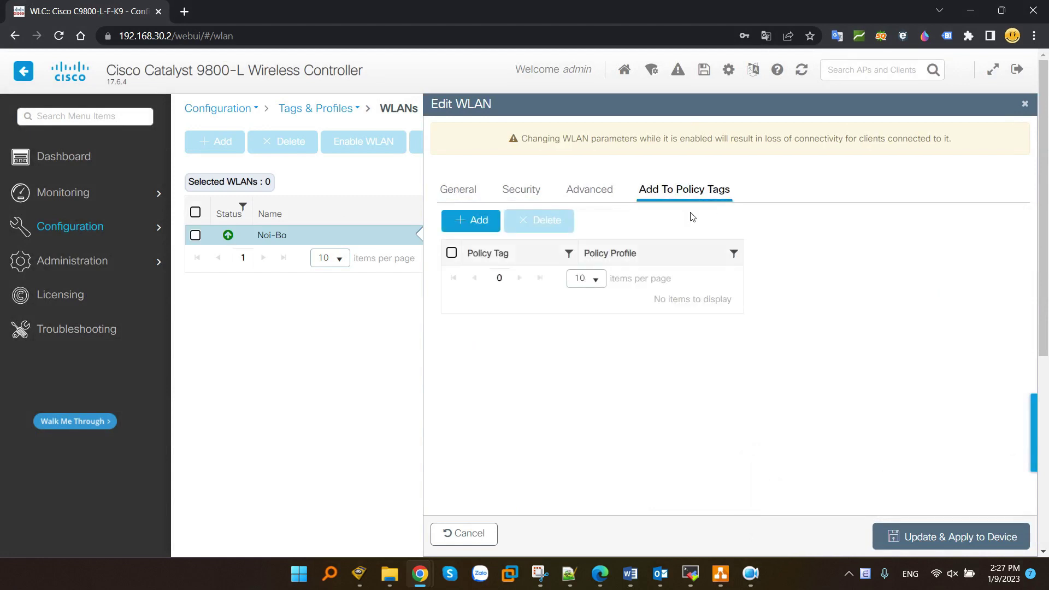
pyautogui.click(474, 220)
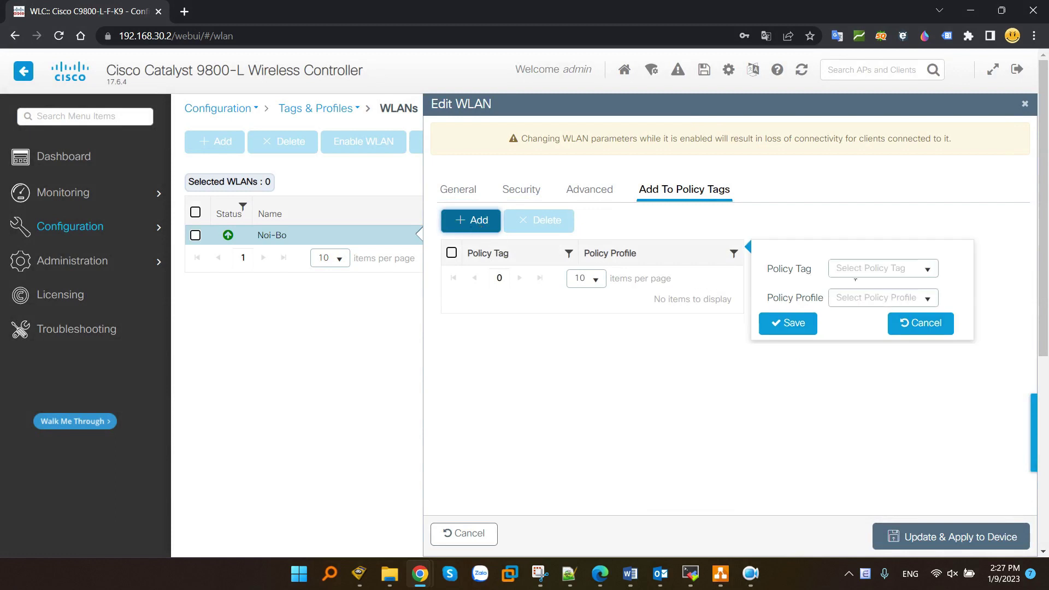
pyautogui.click(928, 298)
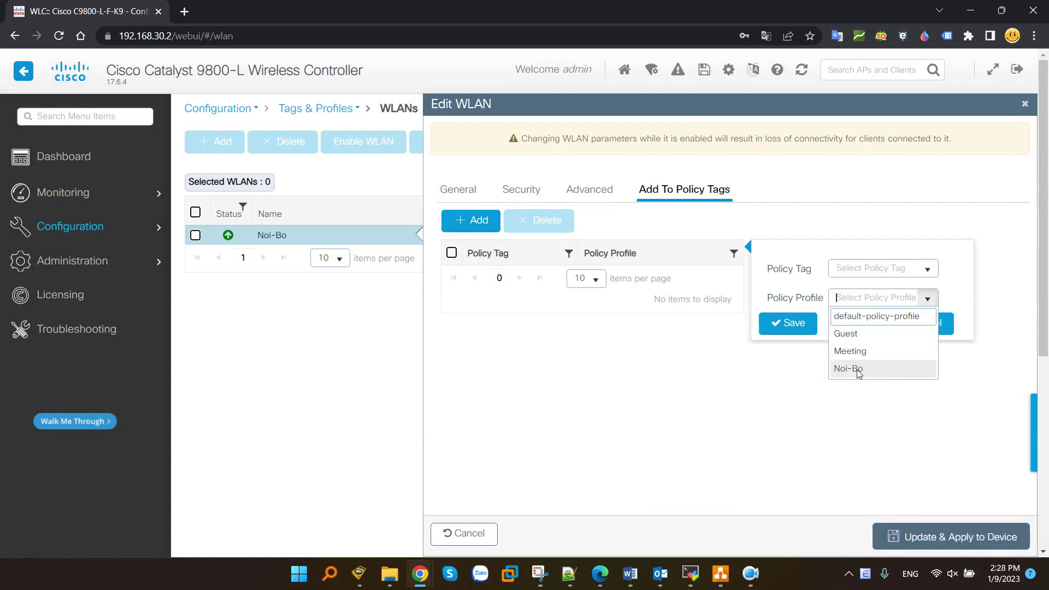
pyautogui.click(858, 370)
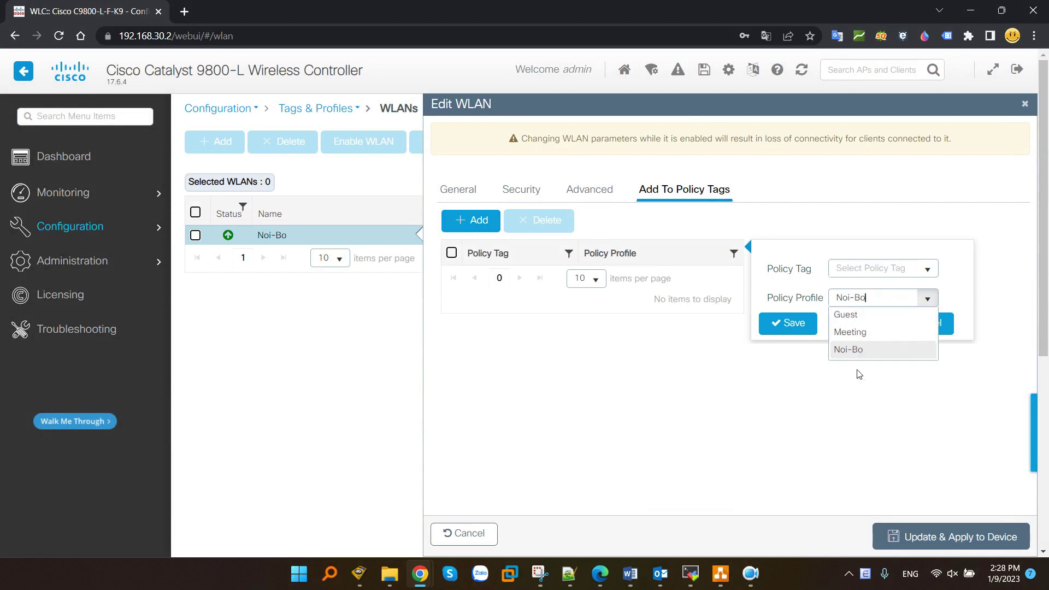
pyautogui.click(929, 270)
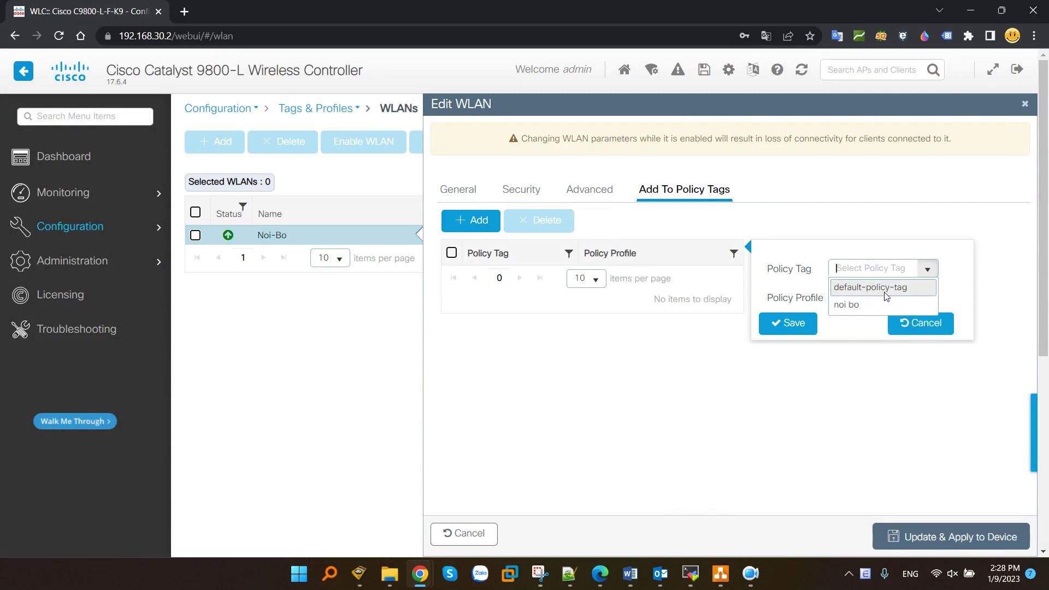
pyautogui.click(878, 288)
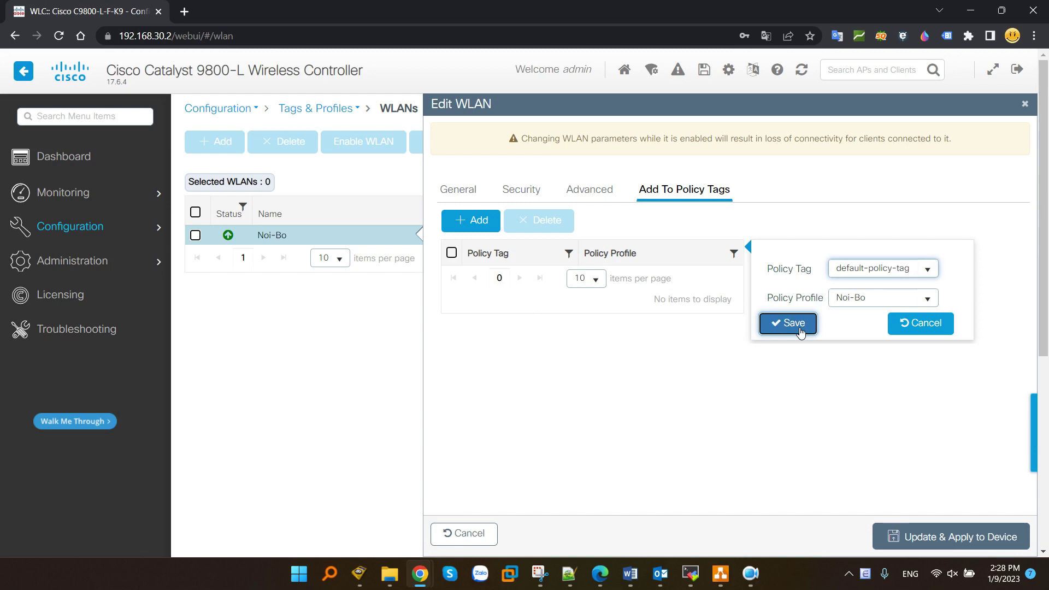
pyautogui.click(796, 323)
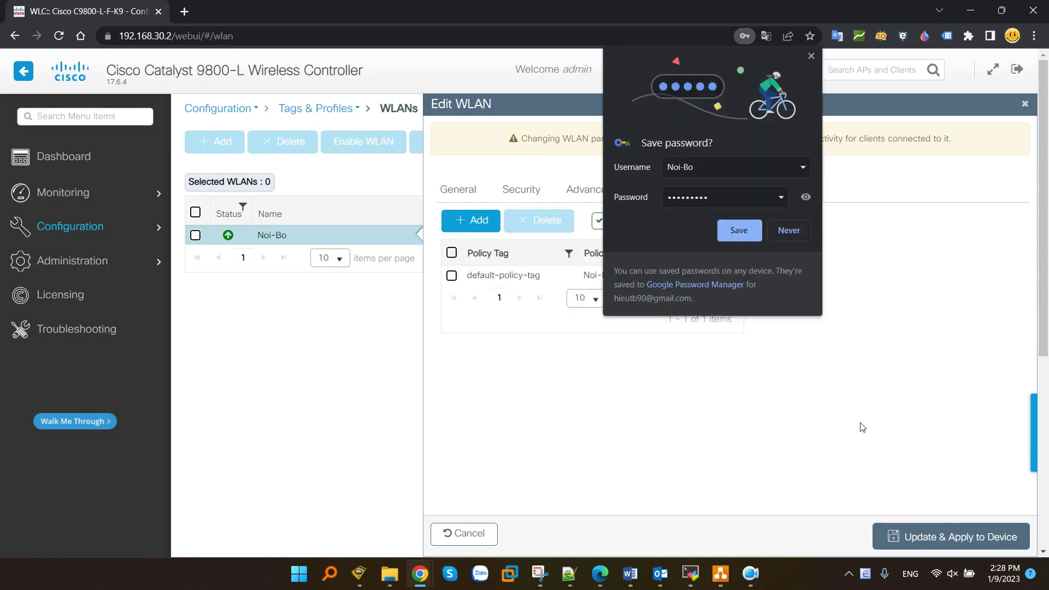
pyautogui.click(812, 56)
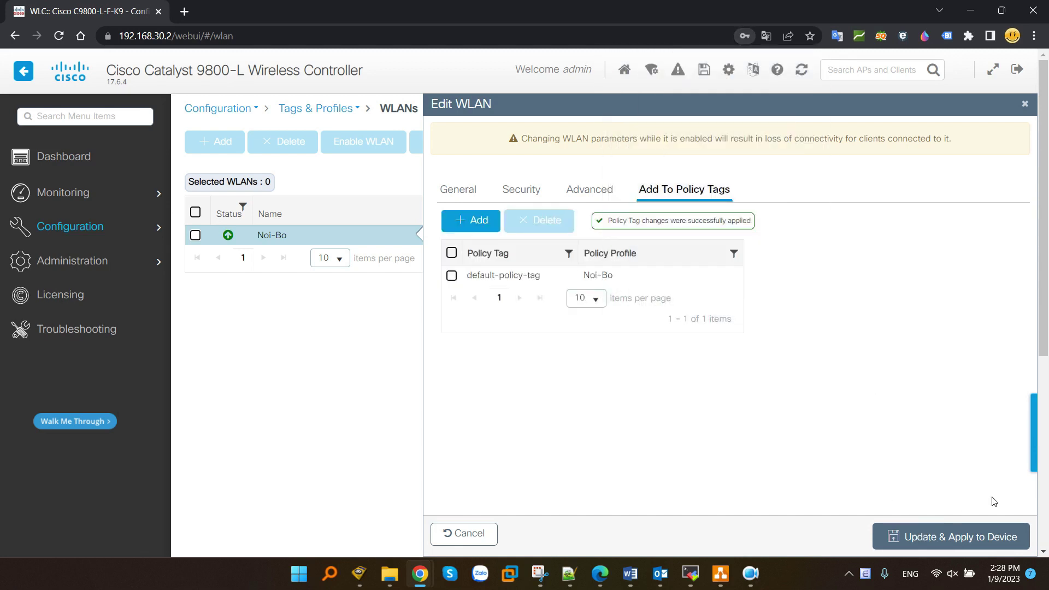
pyautogui.click(964, 537)
pyautogui.click(209, 141)
# - Create an enabled WLAN named Meeting secured with PSK and a pre-shared key
pyautogui.click(368, 205)
pyautogui.write('Meeting')
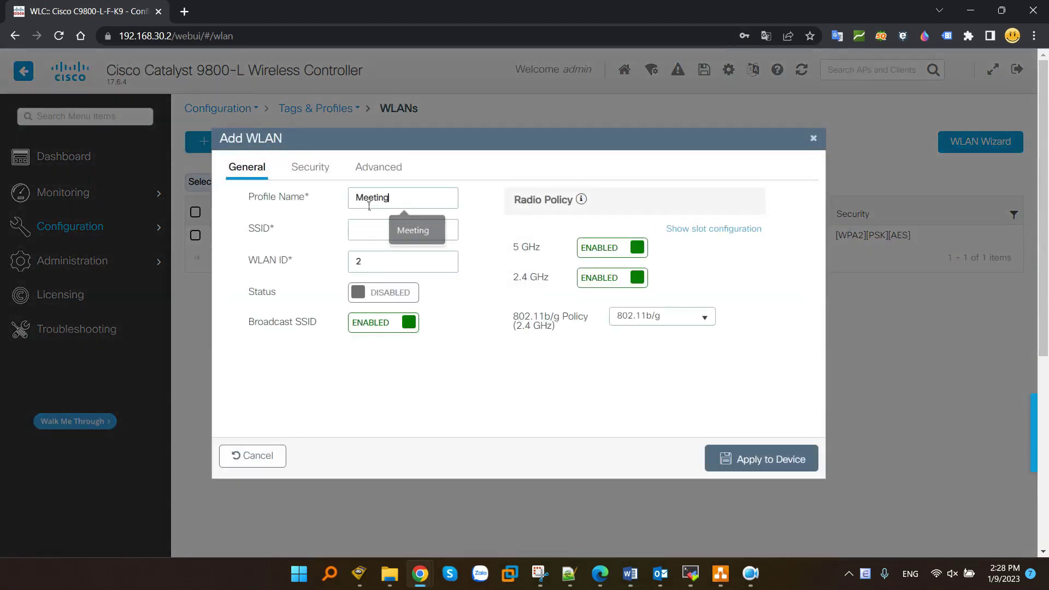
pyautogui.press('Tab')
pyautogui.click(399, 294)
pyautogui.click(310, 167)
pyautogui.scroll(-10, 501, 295)
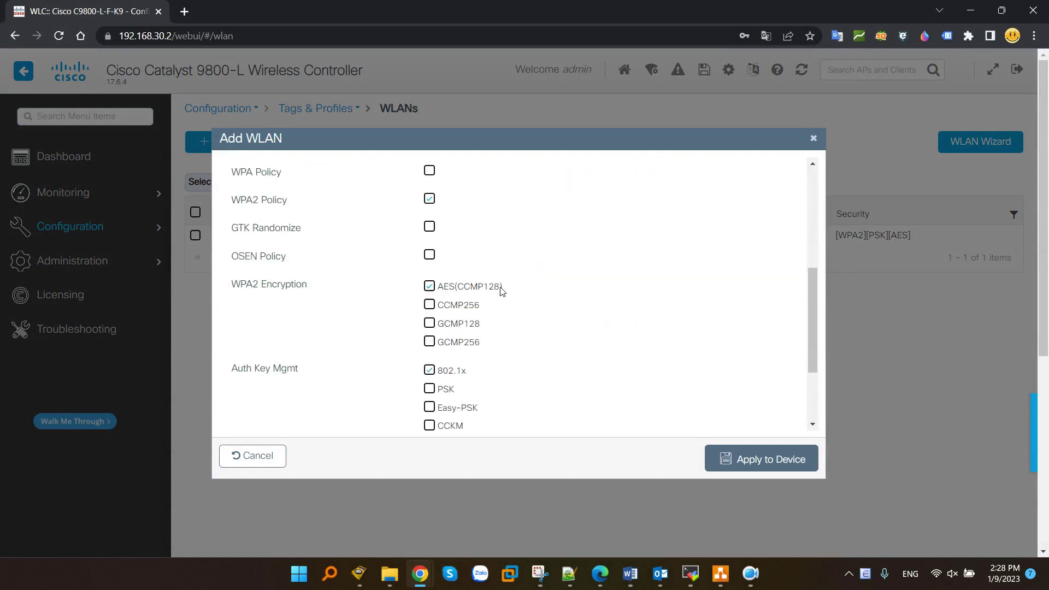
pyautogui.click(429, 268)
pyautogui.scroll(-3, 432, 268)
pyautogui.click(458, 376)
pyautogui.write('1')
pyautogui.click(741, 457)
# - Map the Meeting WLAN to default-policy-tag with the Meeting policy profile and apply the update
pyautogui.click(299, 258)
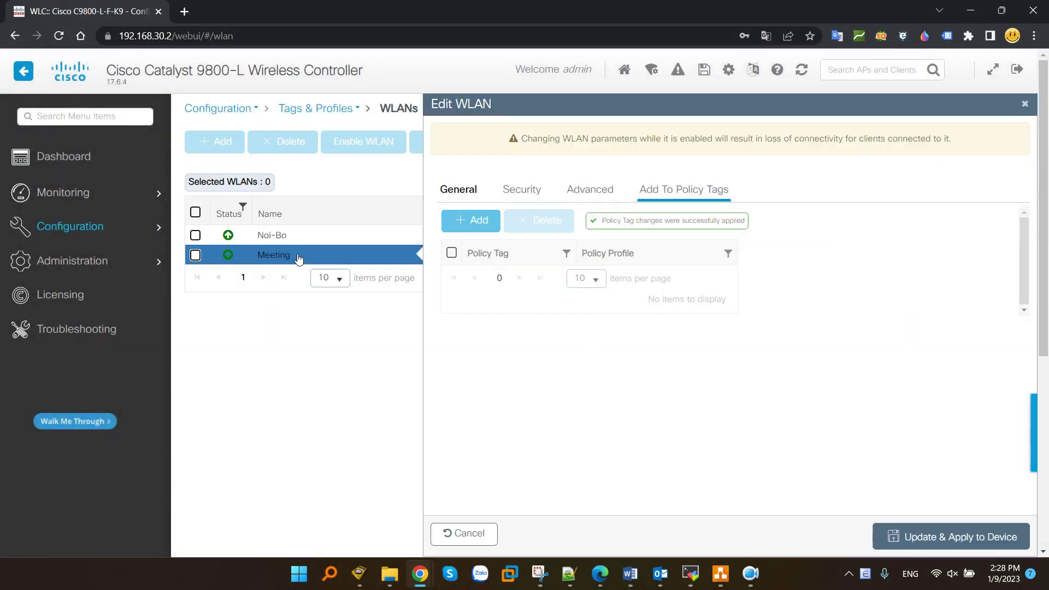
pyautogui.click(695, 191)
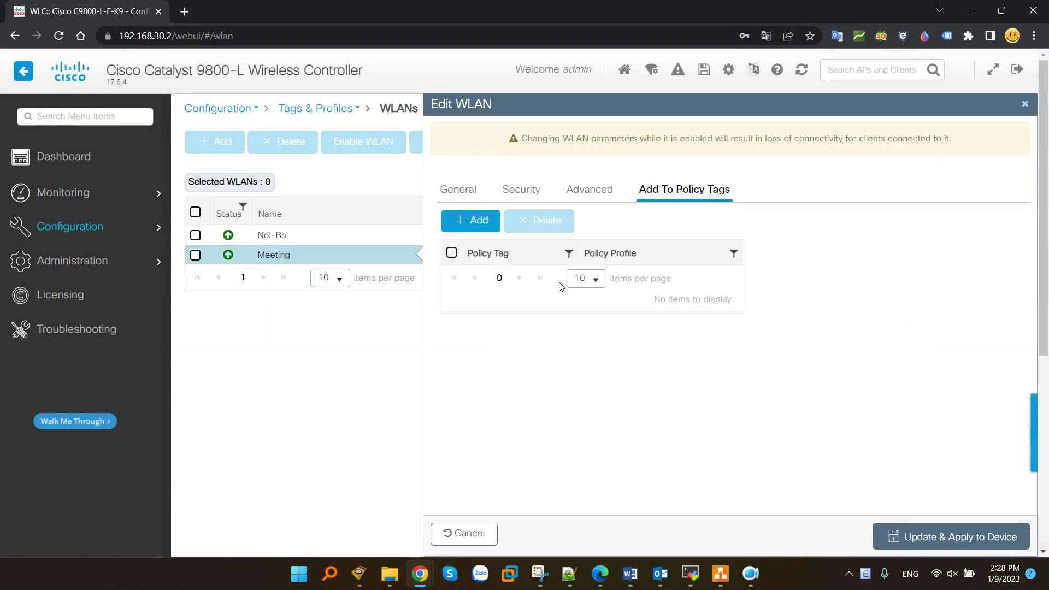
pyautogui.click(464, 222)
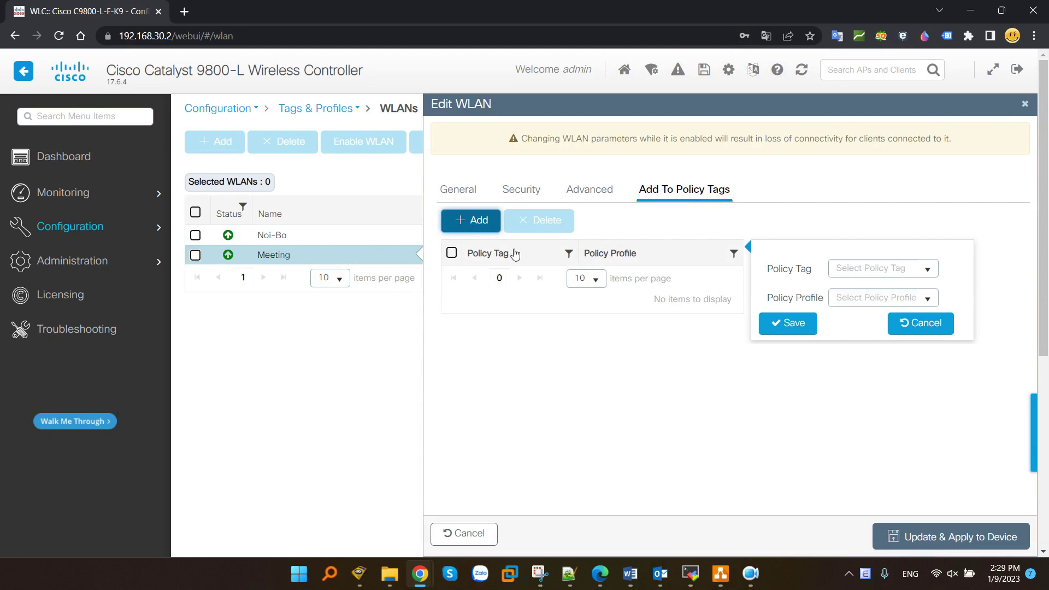
pyautogui.click(928, 269)
pyautogui.click(871, 285)
pyautogui.click(927, 299)
pyautogui.click(853, 352)
pyautogui.click(790, 333)
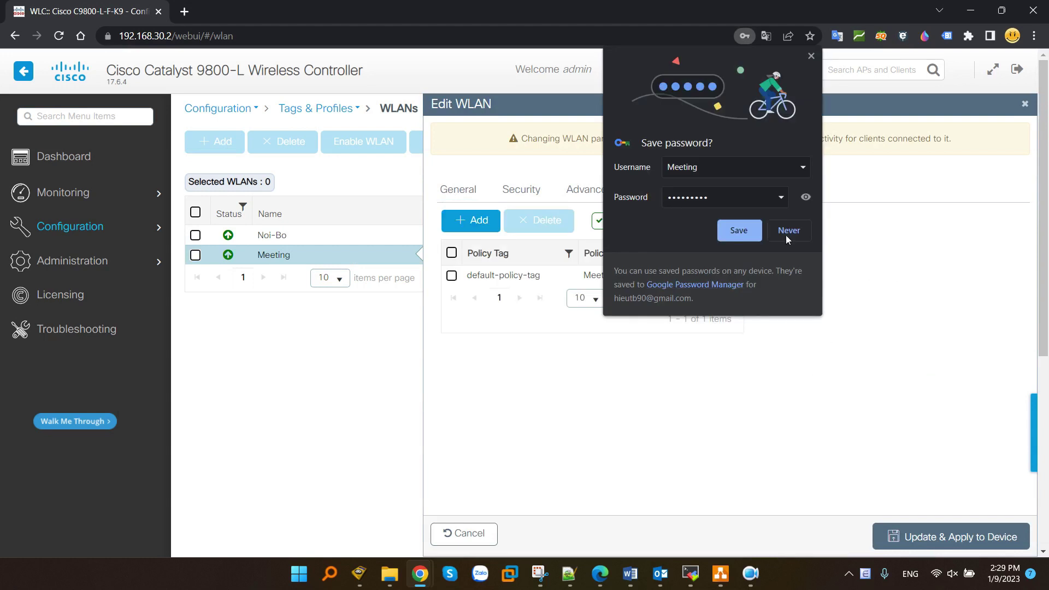
pyautogui.click(809, 57)
pyautogui.click(975, 537)
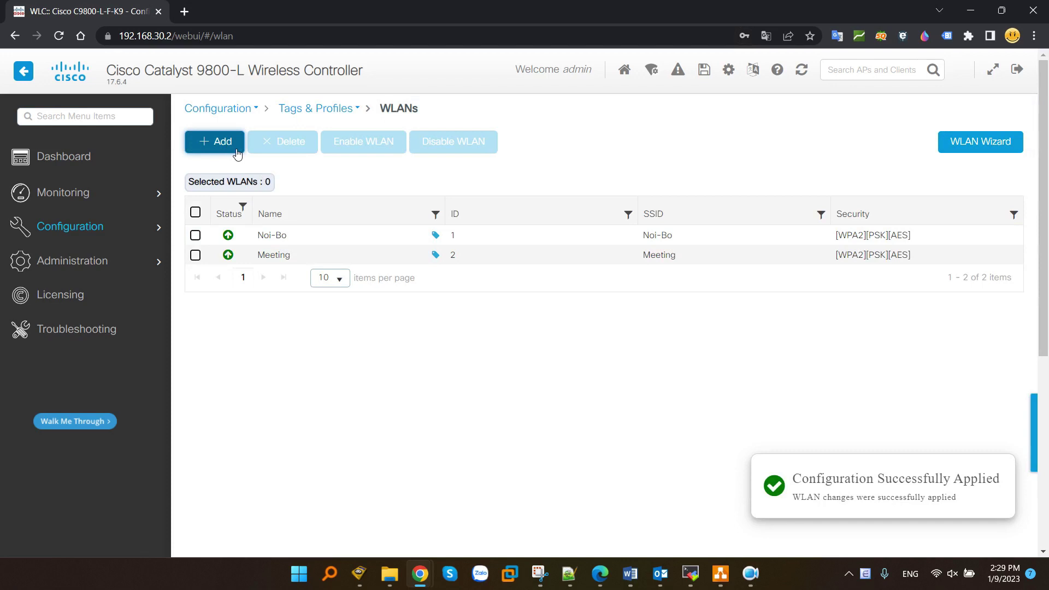
# - Start a new enabled WLAN with profile name and SSID Guest
pyautogui.click(214, 142)
pyautogui.click(394, 198)
pyautogui.write('G')
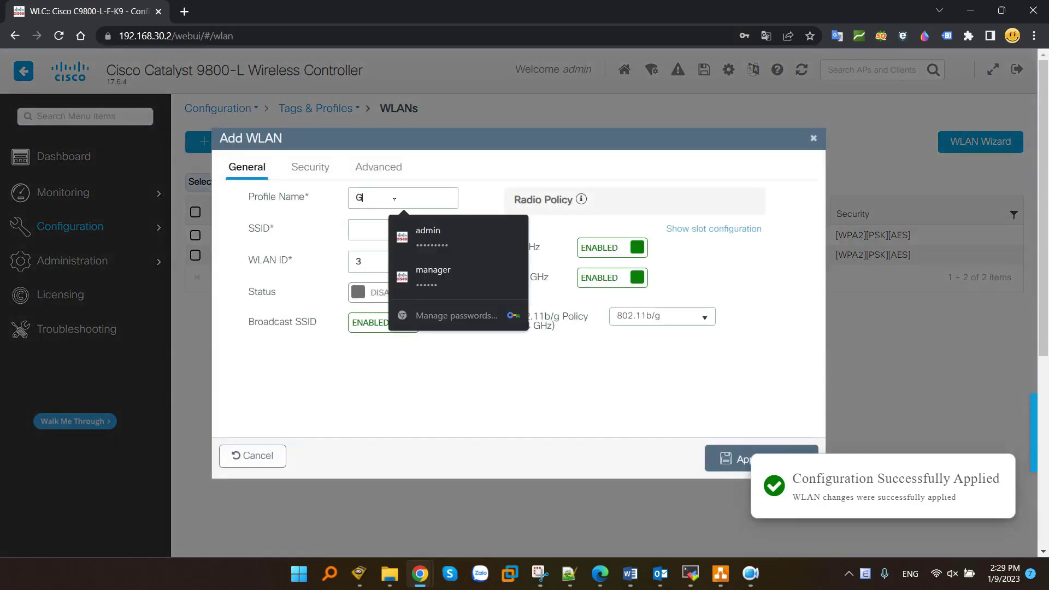
pyautogui.write('uest')
pyautogui.click(374, 228)
pyautogui.write('Guest')
pyautogui.click(380, 303)
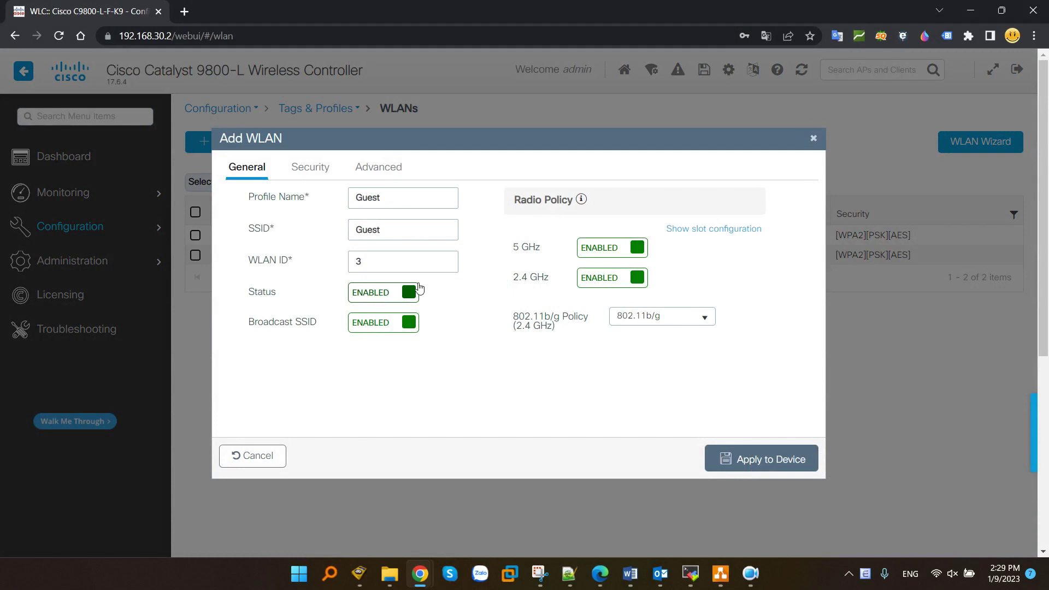
# - In Security, switch key management from 802.1x to PSK and begin entering the pre-shared key
pyautogui.click(310, 167)
pyautogui.scroll(-1, 529, 335)
pyautogui.scroll(-5, 528, 335)
pyautogui.click(429, 355)
pyautogui.click(430, 373)
pyautogui.scroll(-5, 455, 327)
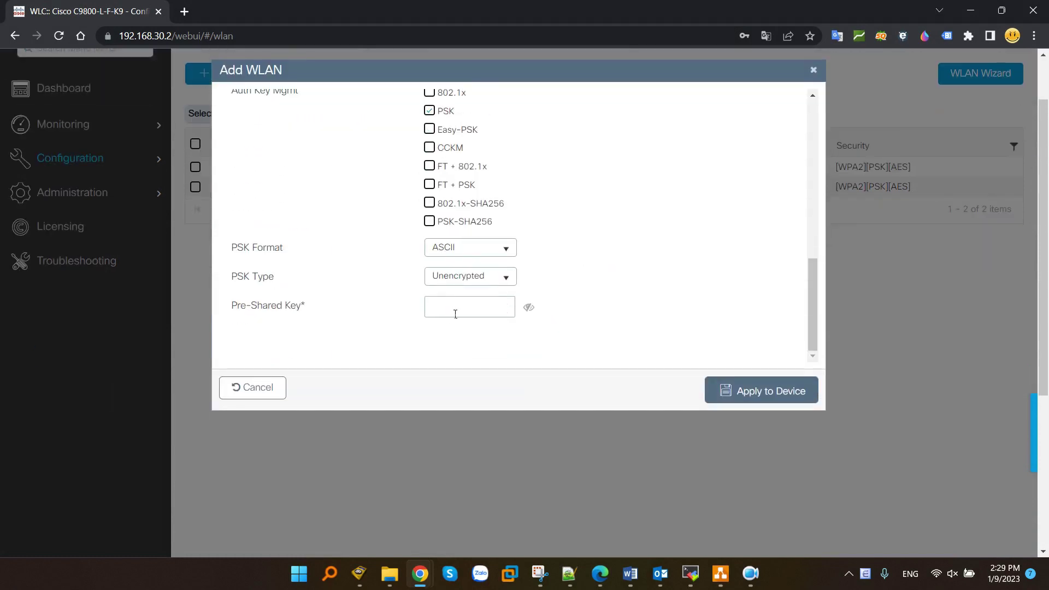
pyautogui.click(455, 314)
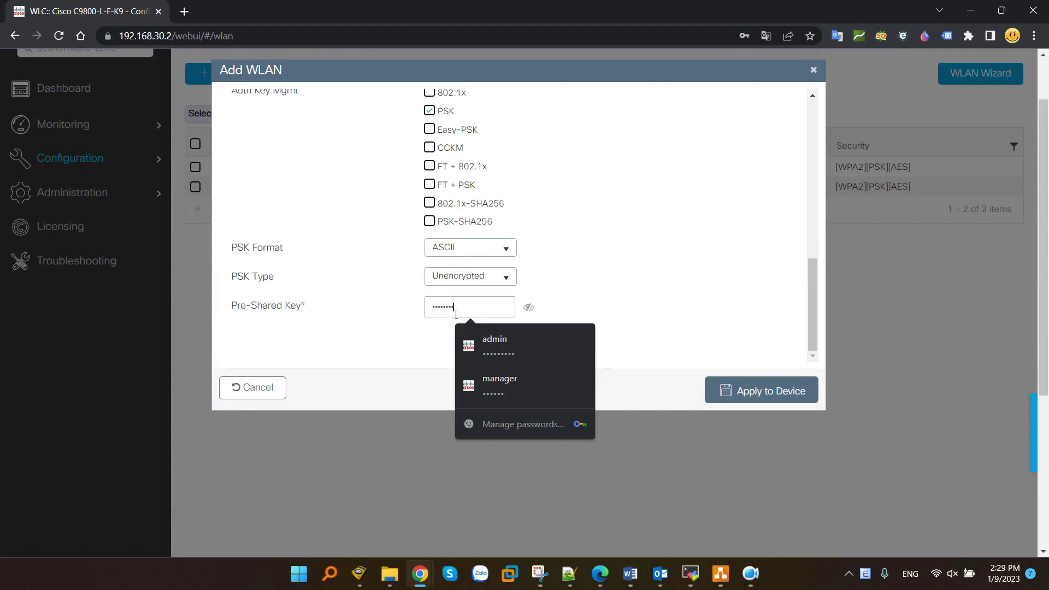
# - Apply the Guest WLAN to the device and reopen it for editing
pyautogui.click(740, 397)
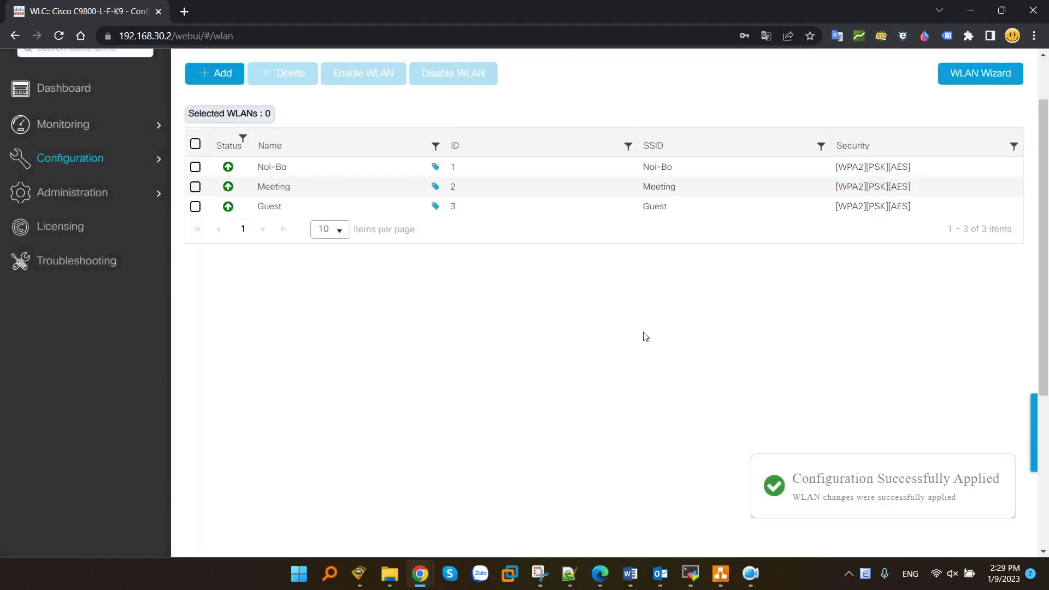
pyautogui.scroll(2, 492, 306)
pyautogui.click(430, 275)
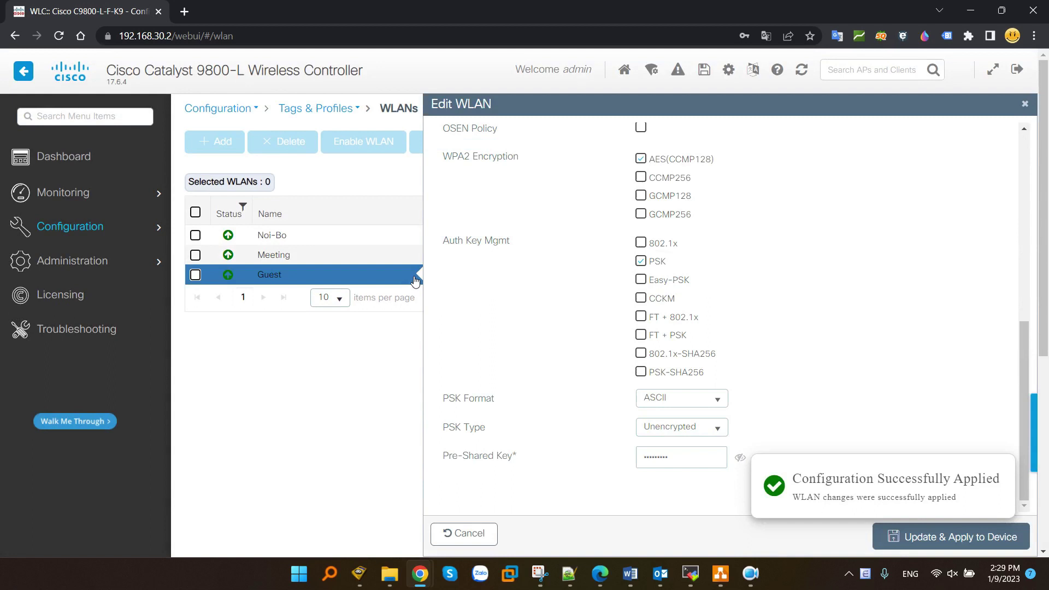
# - Map the Guest WLAN to default-policy-tag with the Guest policy profile and apply the update
pyautogui.click(714, 191)
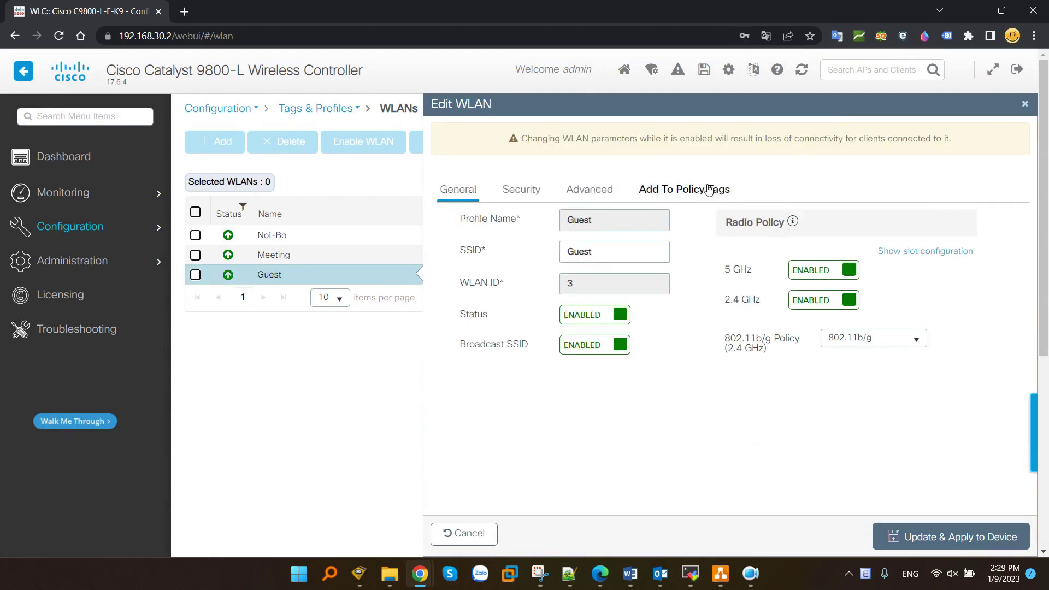
pyautogui.click(471, 220)
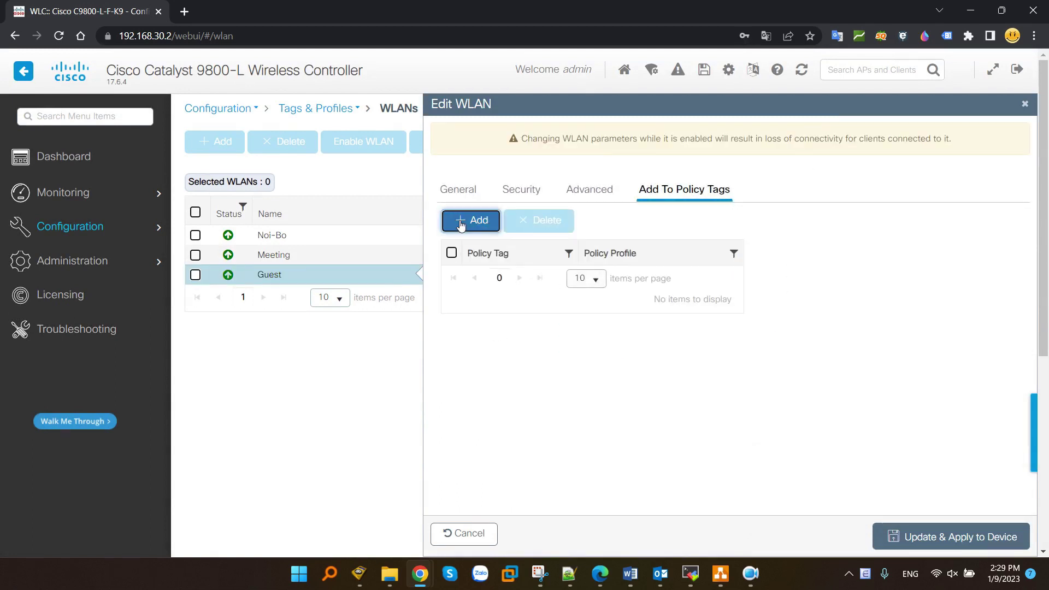
pyautogui.click(938, 277)
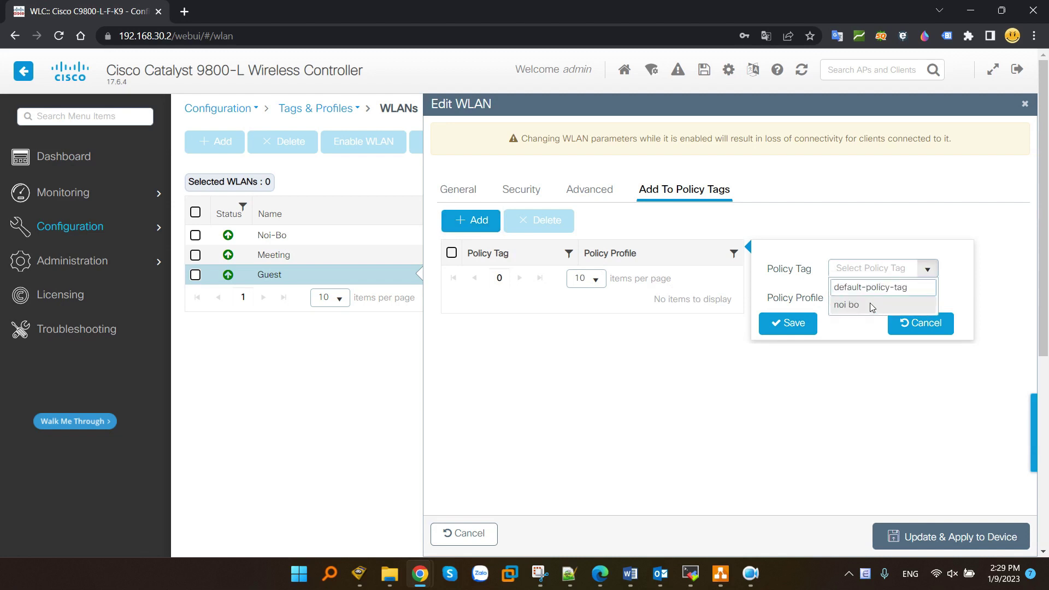
pyautogui.click(874, 286)
pyautogui.click(929, 301)
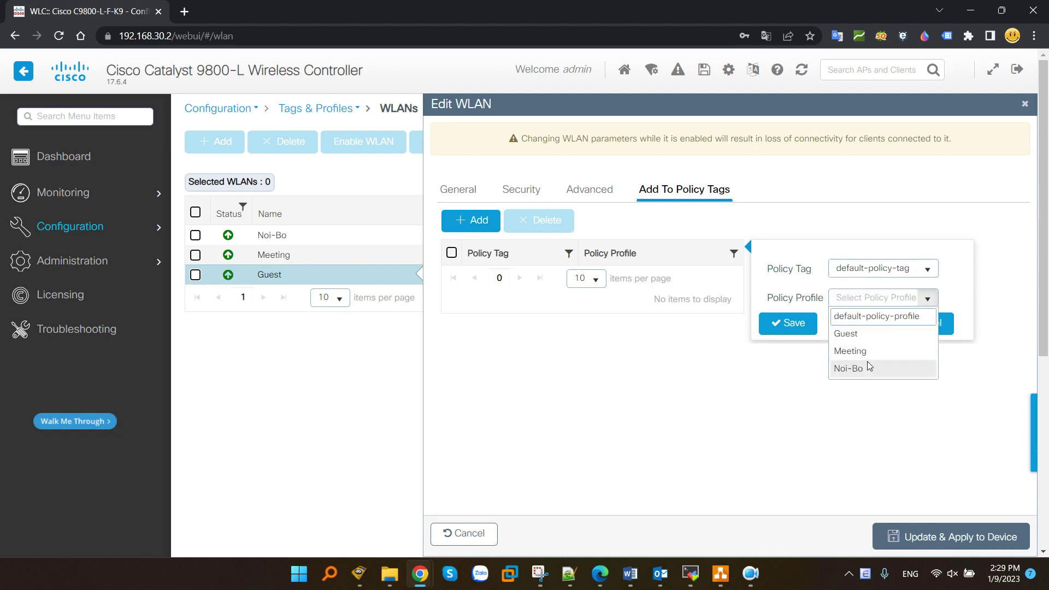
pyautogui.write('Guest')
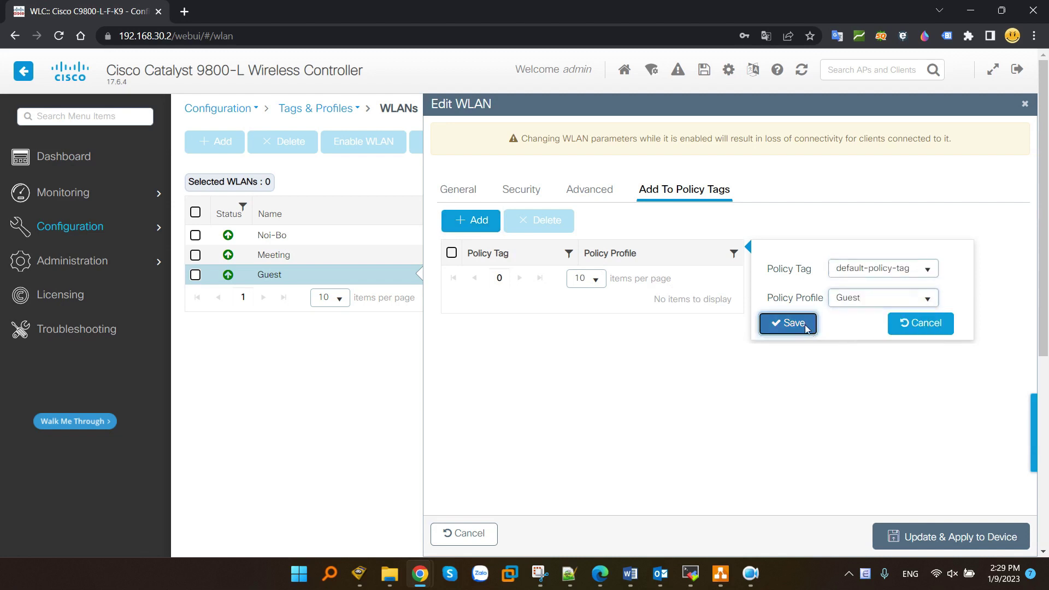
pyautogui.click(805, 325)
pyautogui.click(810, 56)
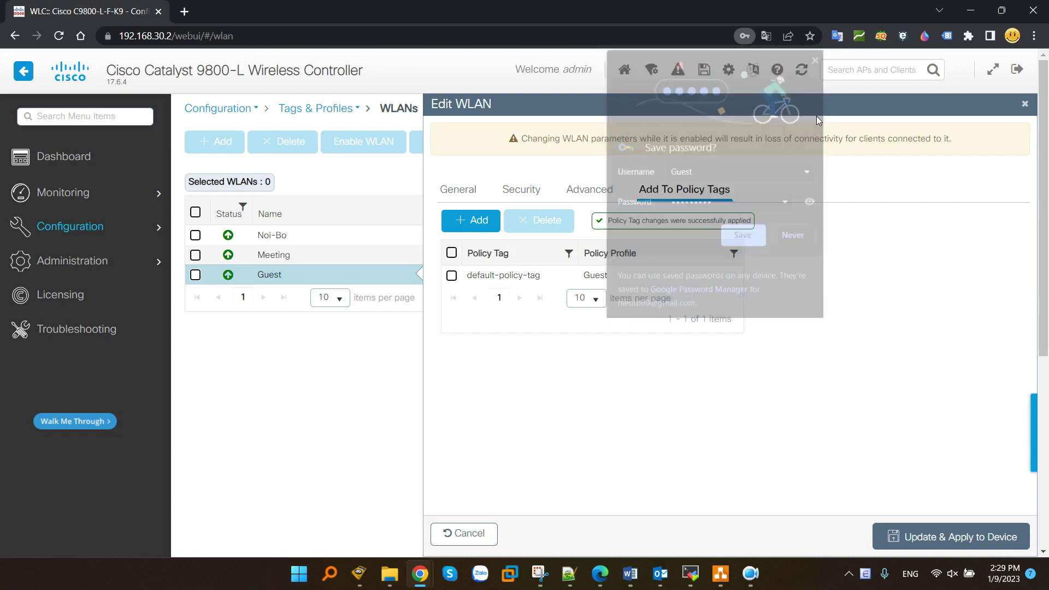
pyautogui.click(960, 538)
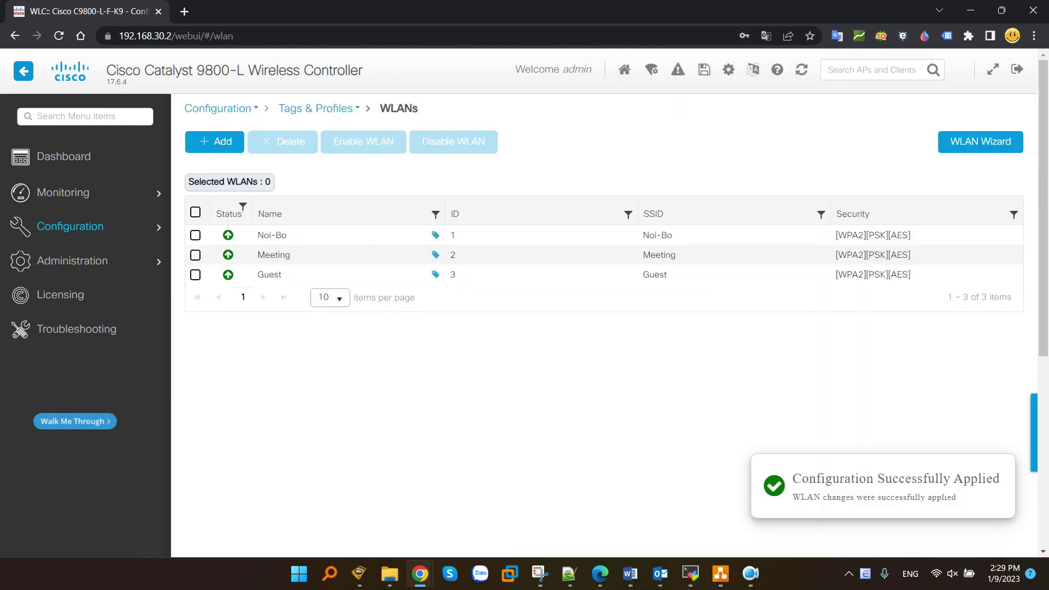
pyautogui.hotkey('alt', 'Tab')
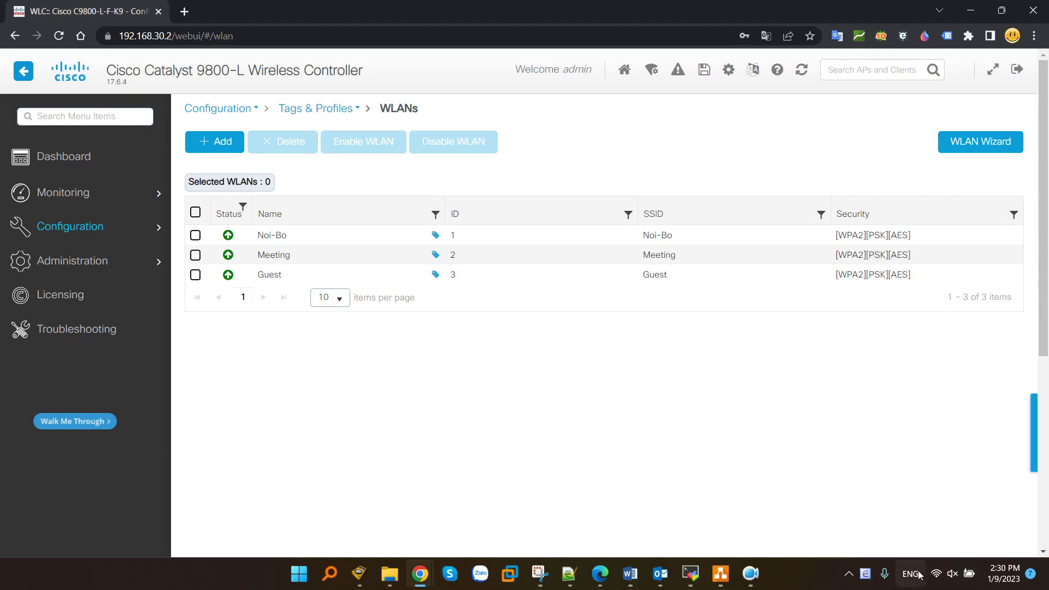
# - Join the laptop to the Meeting Wi-Fi network with its security key, then close the Wi-Fi list
pyautogui.click(950, 574)
pyautogui.click(867, 315)
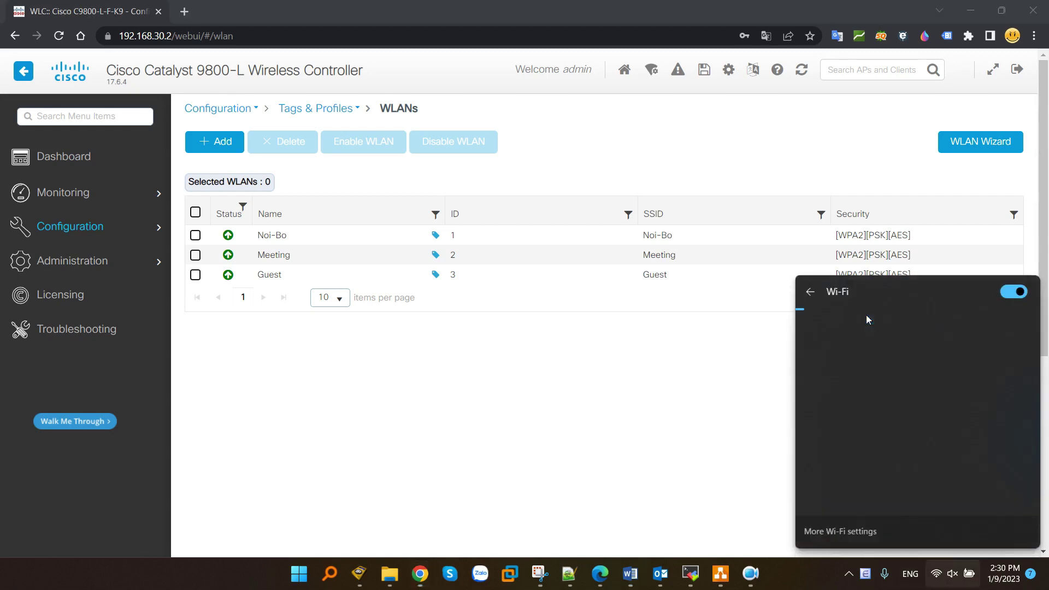
pyautogui.scroll(-2, 931, 410)
pyautogui.scroll(-3, 931, 409)
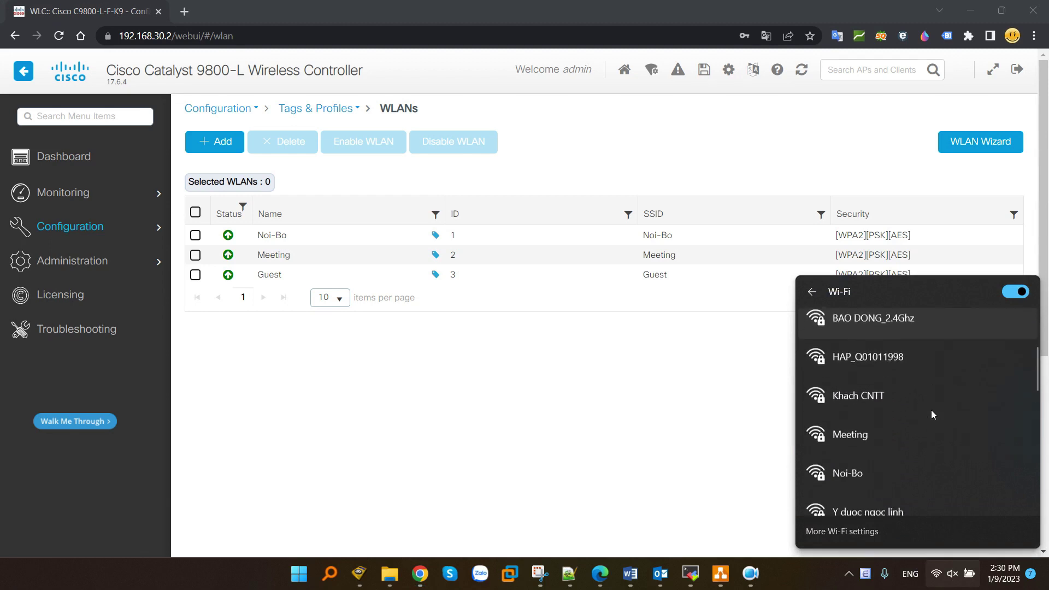
pyautogui.click(862, 401)
pyautogui.click(975, 426)
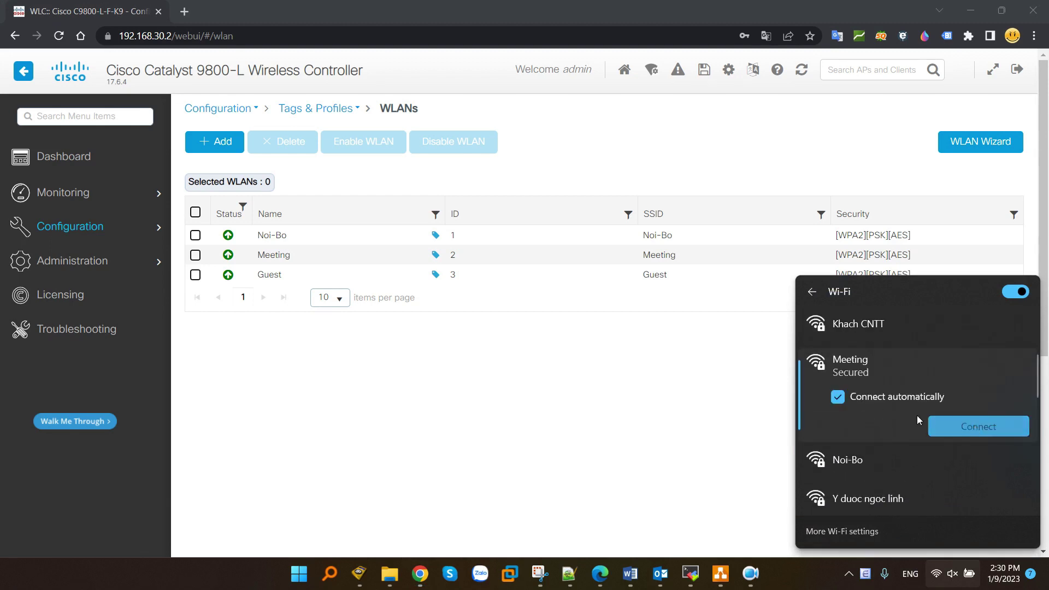
pyautogui.write('••••••')
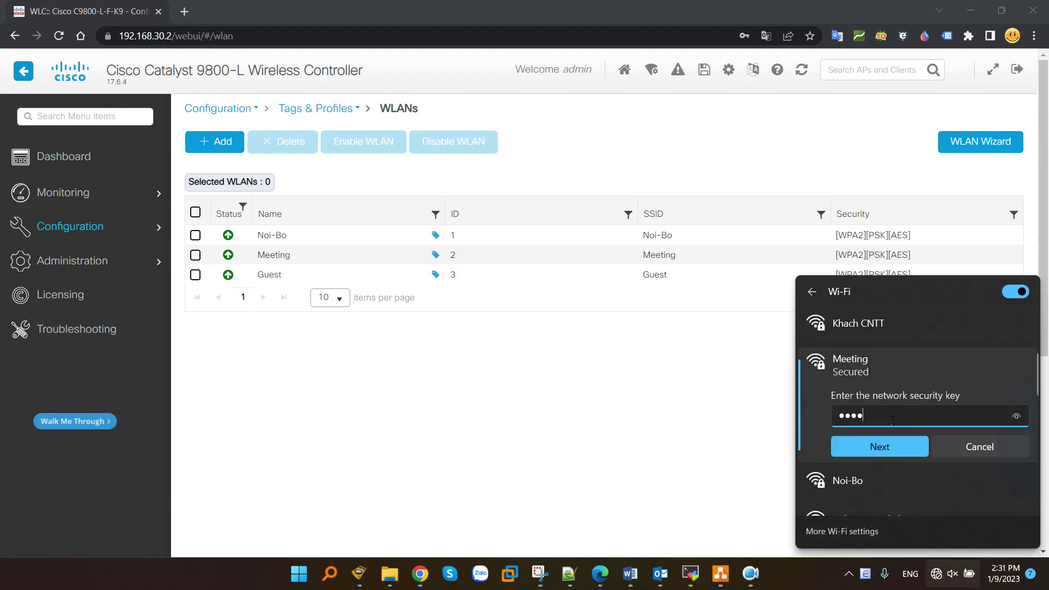
pyautogui.click(898, 447)
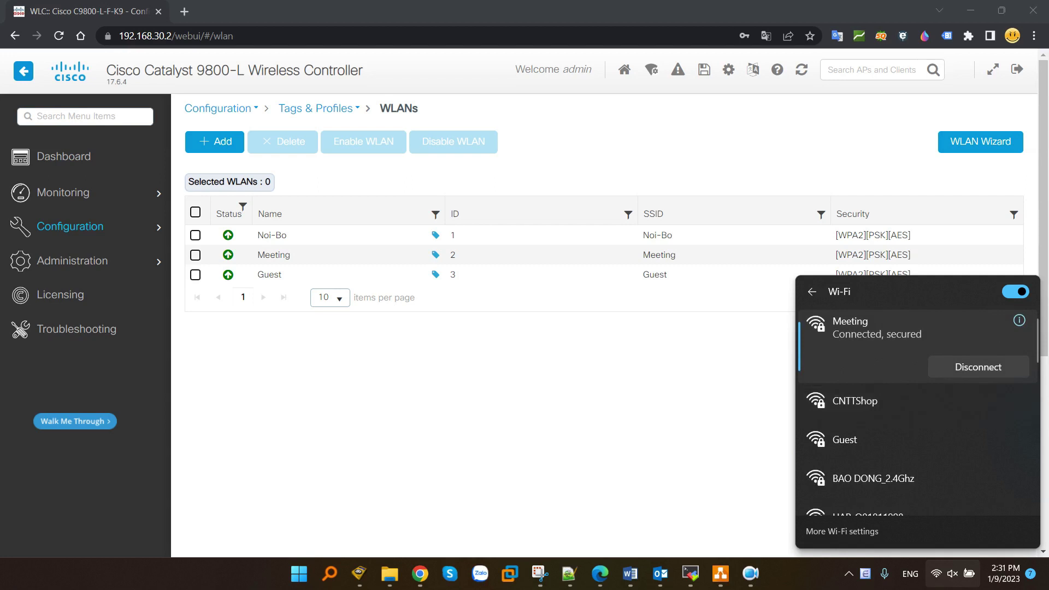
pyautogui.press('Escape')
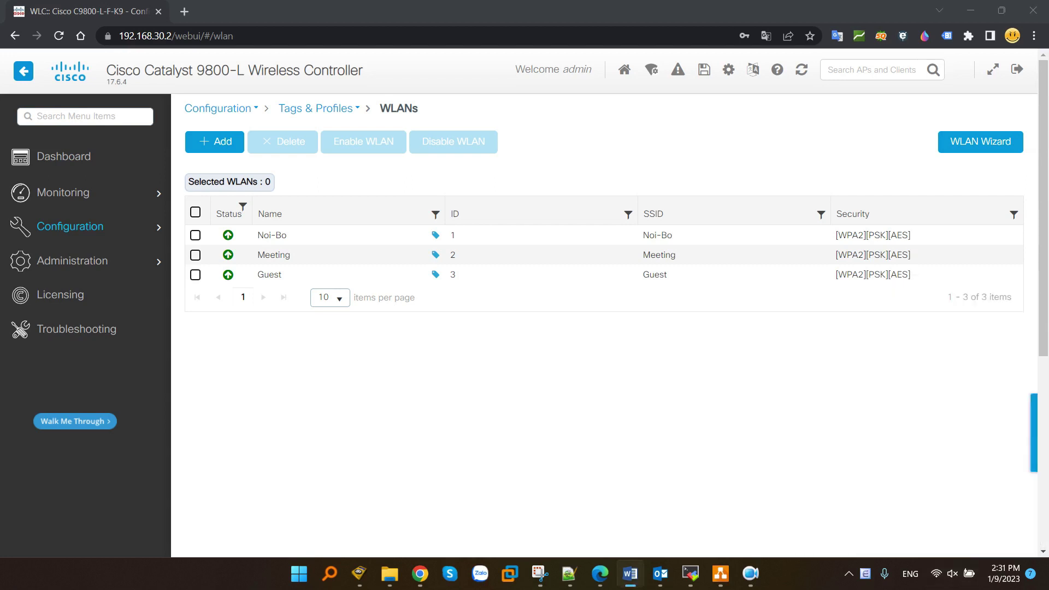
# - Run ipconfig in Command Prompt, highlight Wi-Fi IPv4 192.168.50.11, then minimize the window
pyautogui.click(298, 573)
pyautogui.write('cmd')
pyautogui.press('Return')
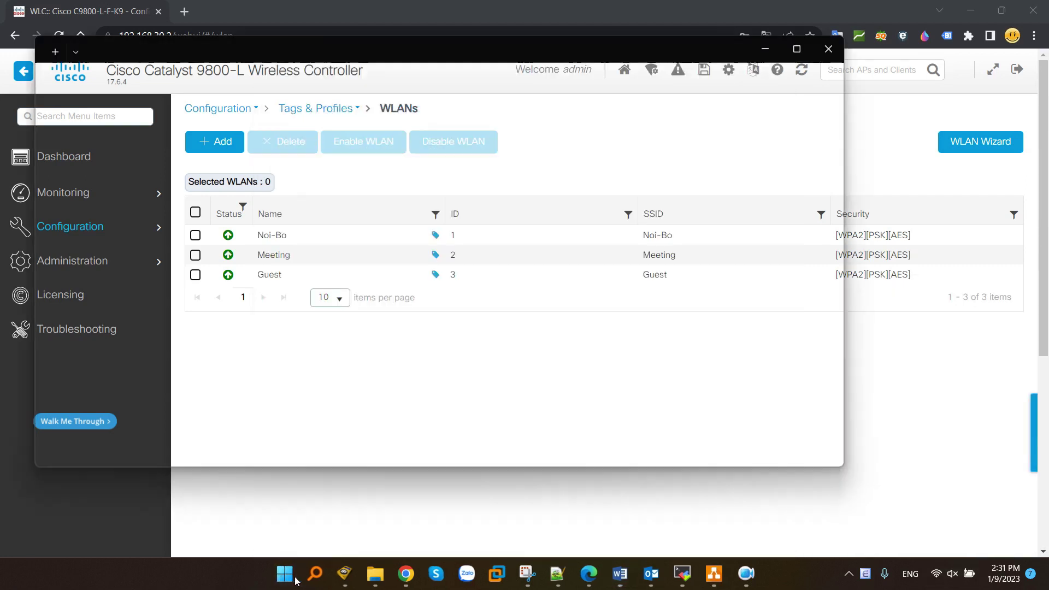
pyautogui.write('ipconfig')
pyautogui.press('Return')
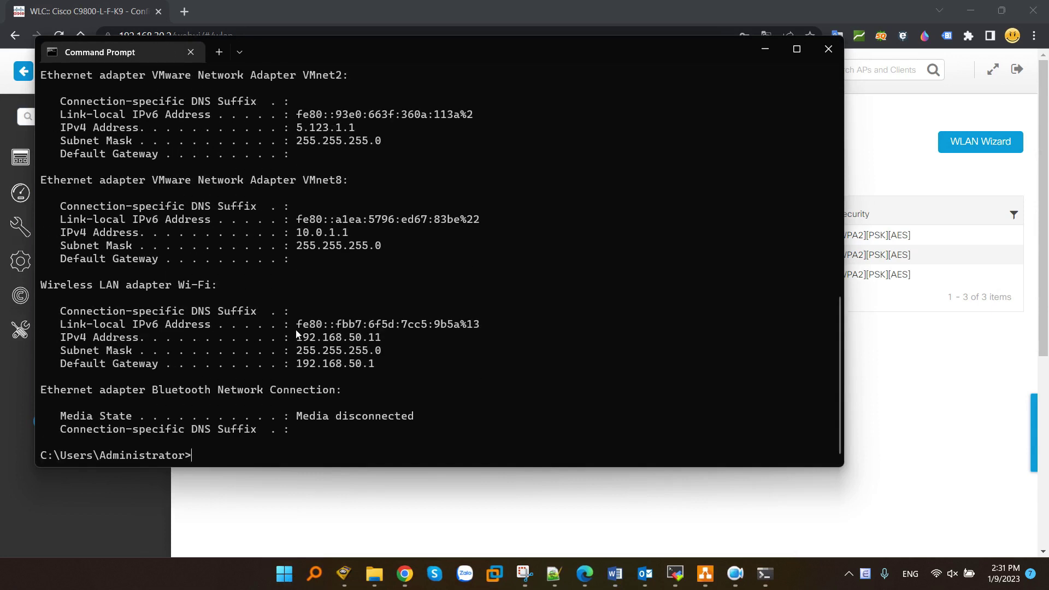
pyautogui.moveTo(299, 338); pyautogui.dragTo(411, 341)
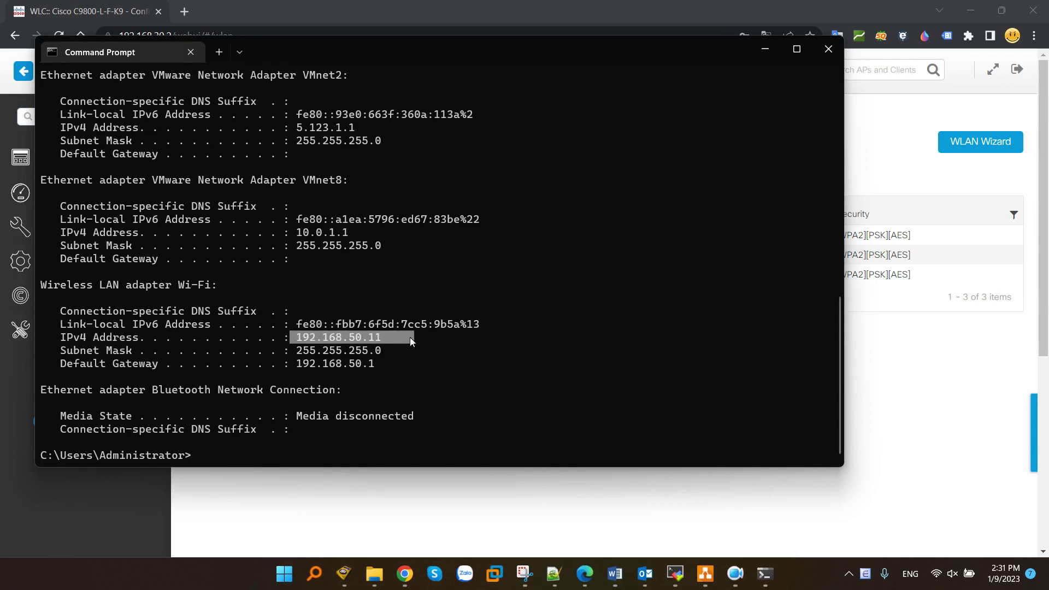
pyautogui.click(764, 50)
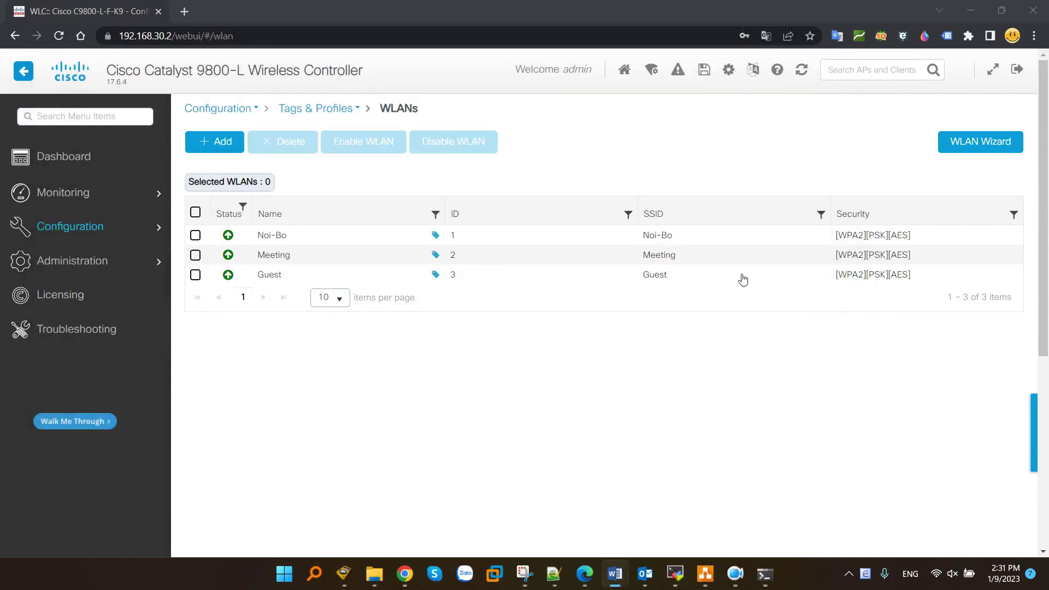
# - Join the laptop to the Guest Wi-Fi network with its security key and restore Command Prompt
pyautogui.click(933, 575)
pyautogui.click(866, 314)
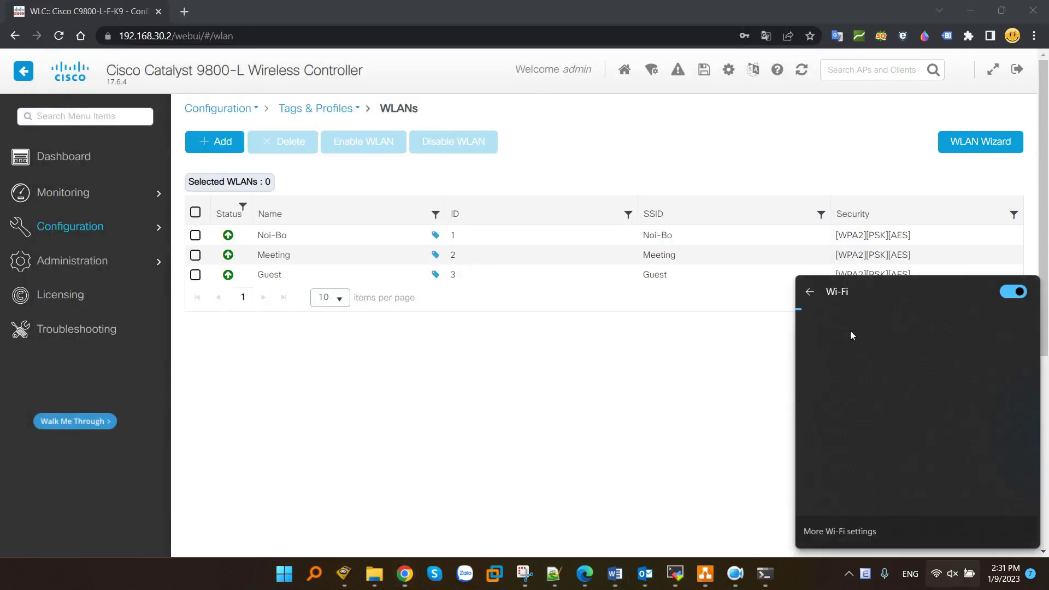
pyautogui.scroll(-1, 874, 407)
pyautogui.scroll(-1, 907, 408)
pyautogui.click(895, 420)
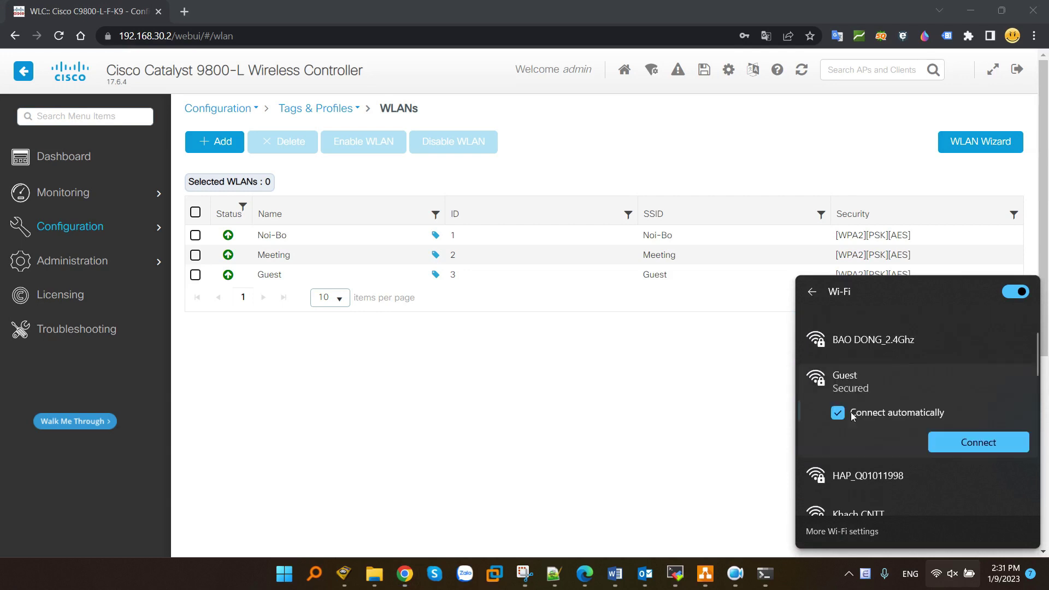
pyautogui.write('•••')
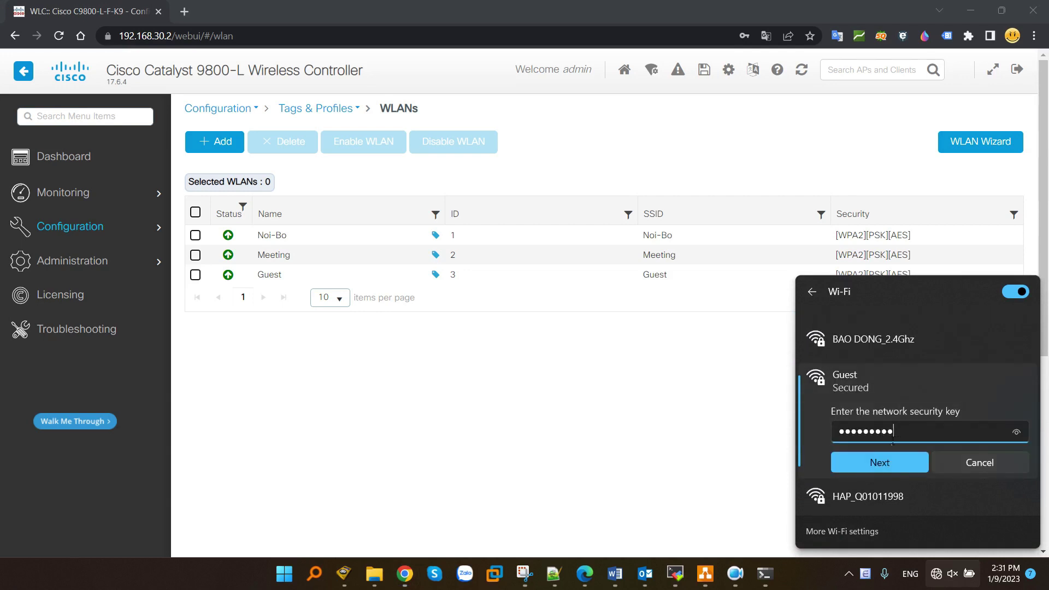
pyautogui.click(885, 462)
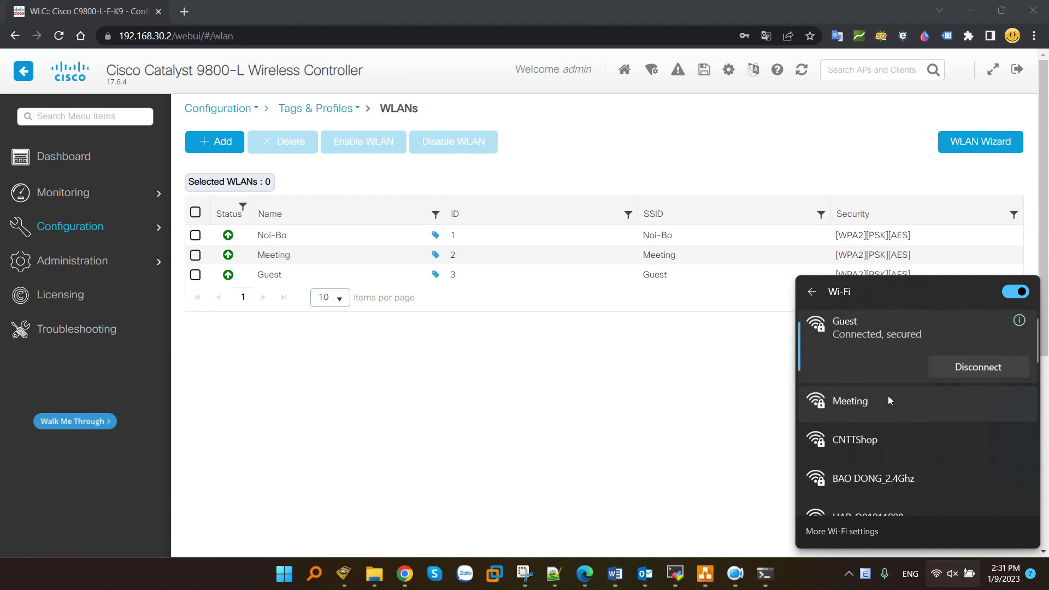
pyautogui.click(765, 573)
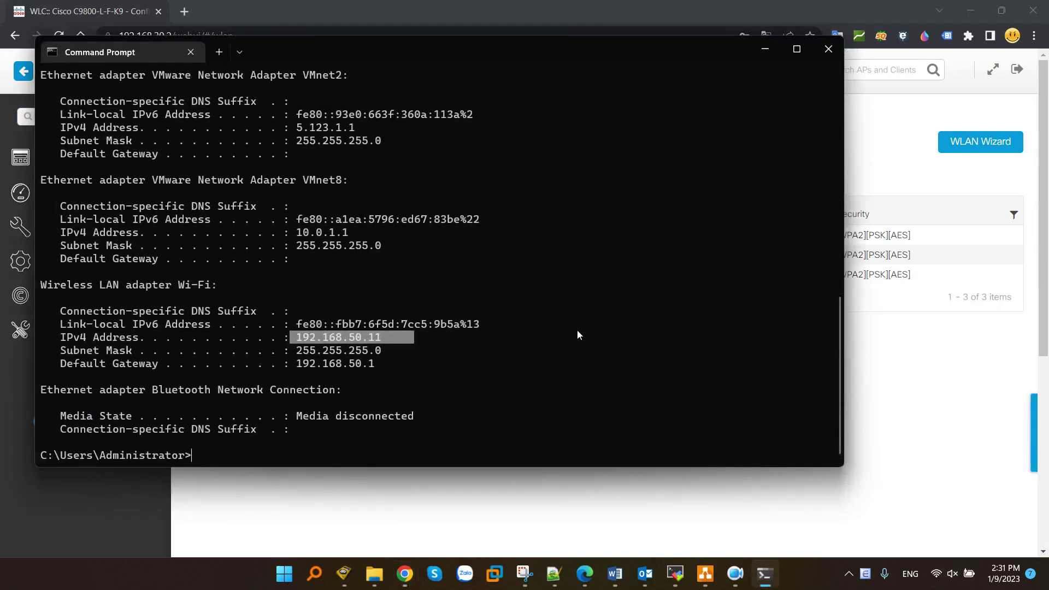
# - Rerun ipconfig and highlight Wi-Fi IPv4 192.168.63.10, mask 255.255.255.0, gateway 192.168.63.1
pyautogui.write('ipconfig')
pyautogui.press('Return')
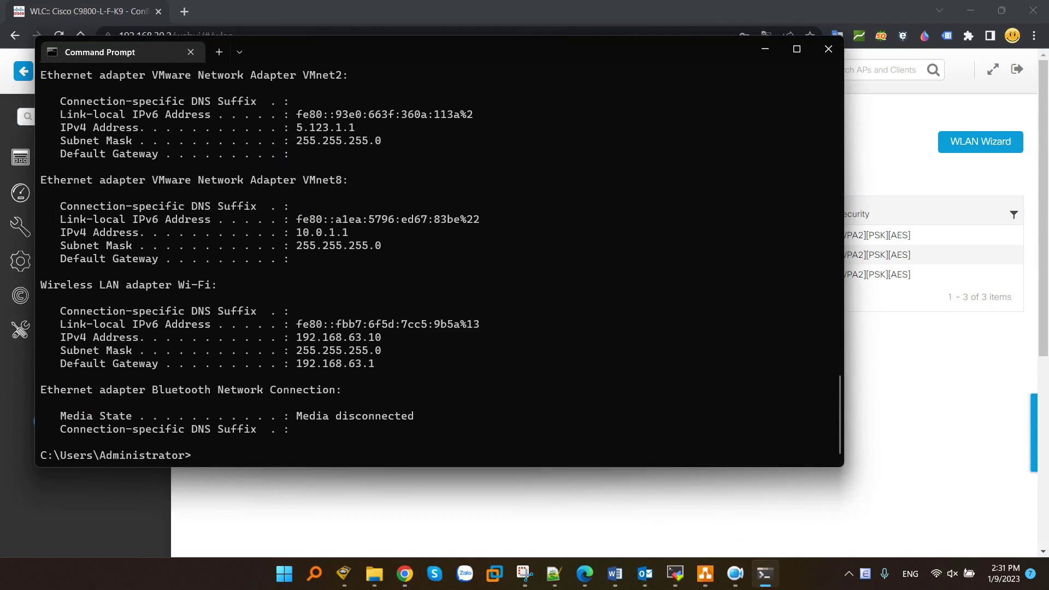
pyautogui.moveTo(290, 330); pyautogui.dragTo(392, 363)
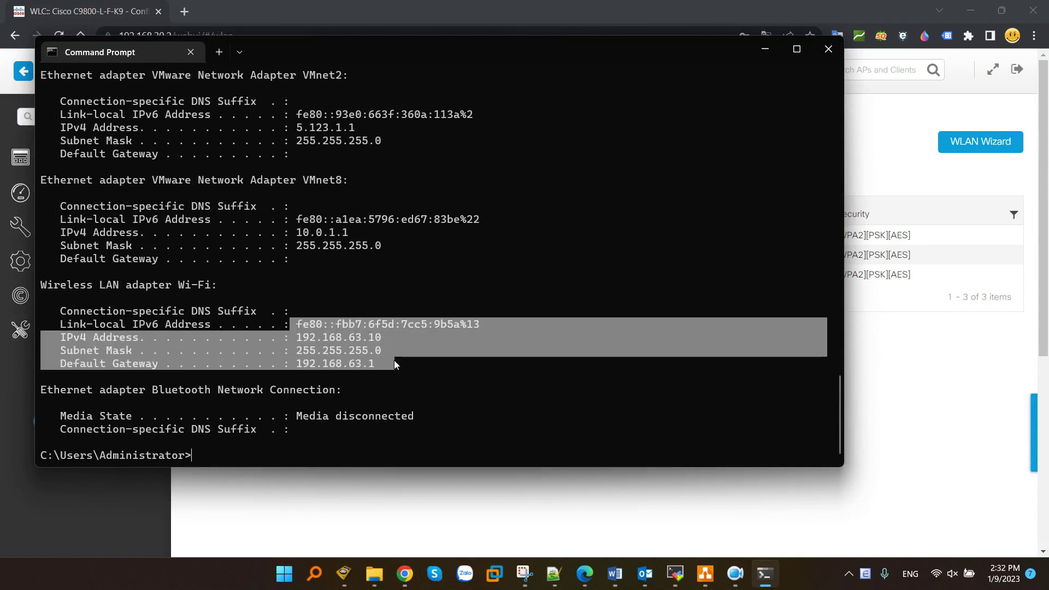
pyautogui.hotkey('alt', 'Tab')
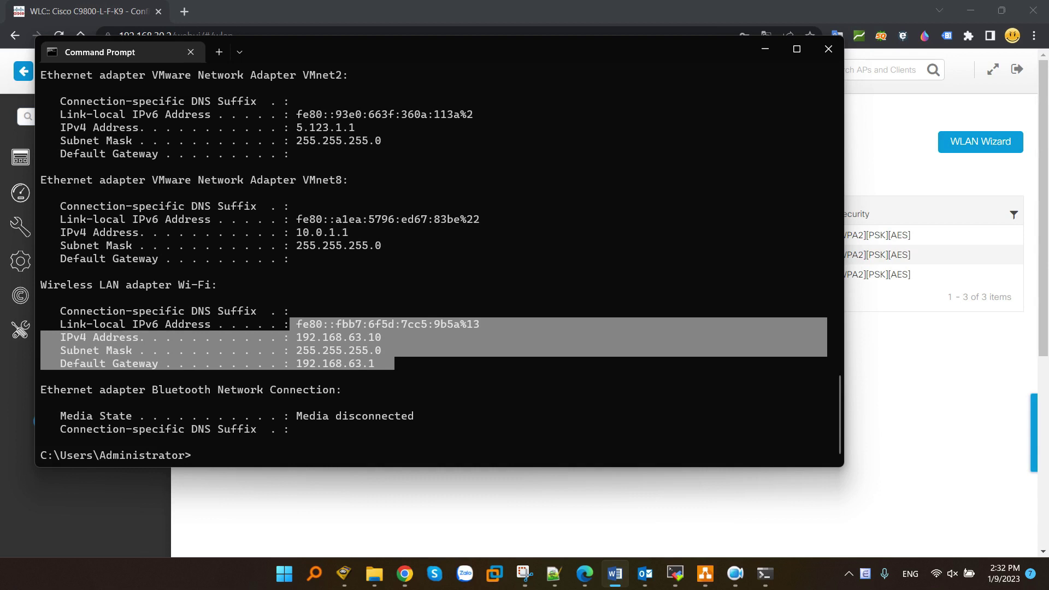
pyautogui.click(951, 574)
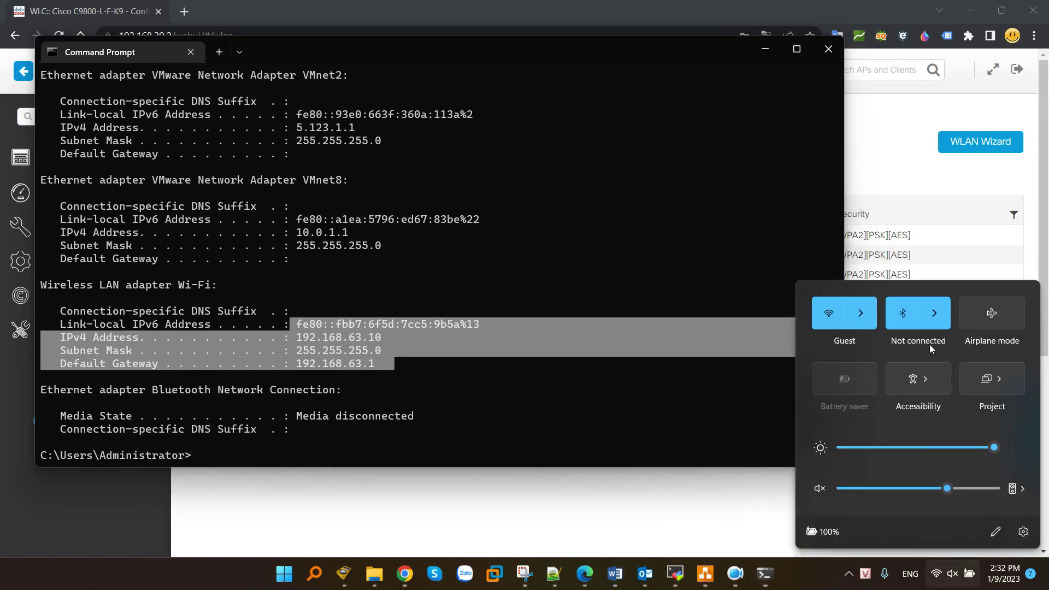
# - Join the laptop to the Noi-Bo Wi-Fi network with its security key and return to Command Prompt
pyautogui.click(861, 316)
pyautogui.scroll(-1, 909, 426)
pyautogui.scroll(-3, 895, 453)
pyautogui.click(877, 410)
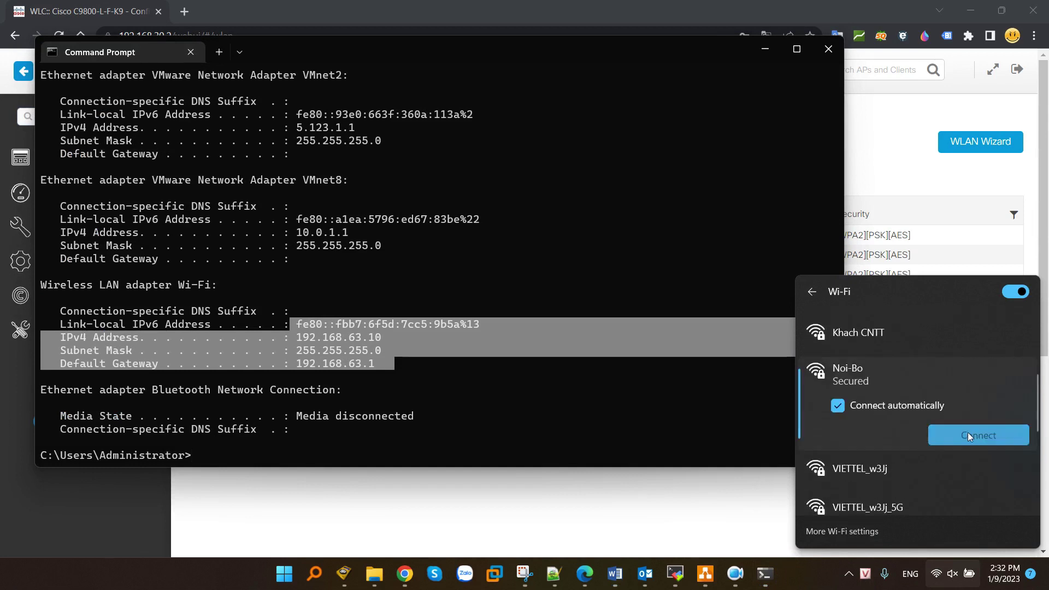
pyautogui.click(972, 434)
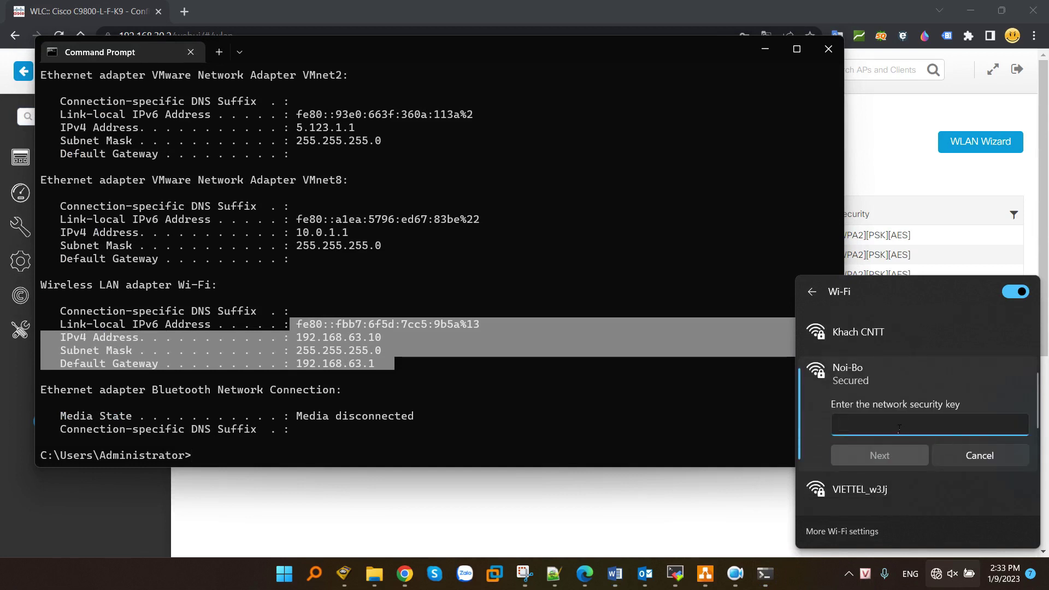
pyautogui.write('12345678')
pyautogui.press('Return')
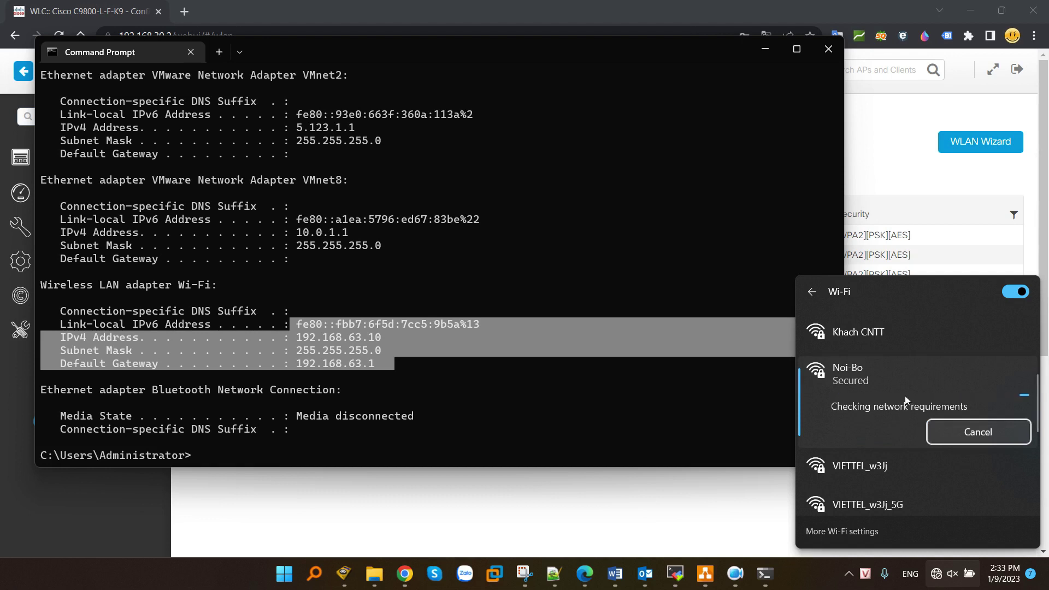
pyautogui.click(594, 362)
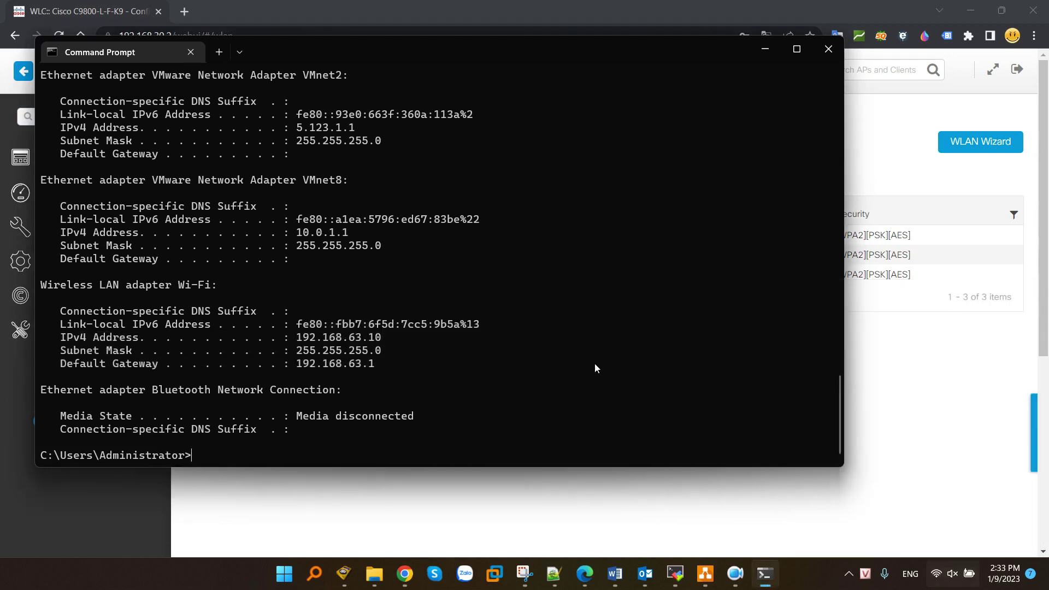
# - Rerun ipconfig, highlight Wi-Fi IPv4 192.168.40.11, then minimize Command Prompt to the controller's WLANs page
pyautogui.write('ipconfig')
pyautogui.press('Return')
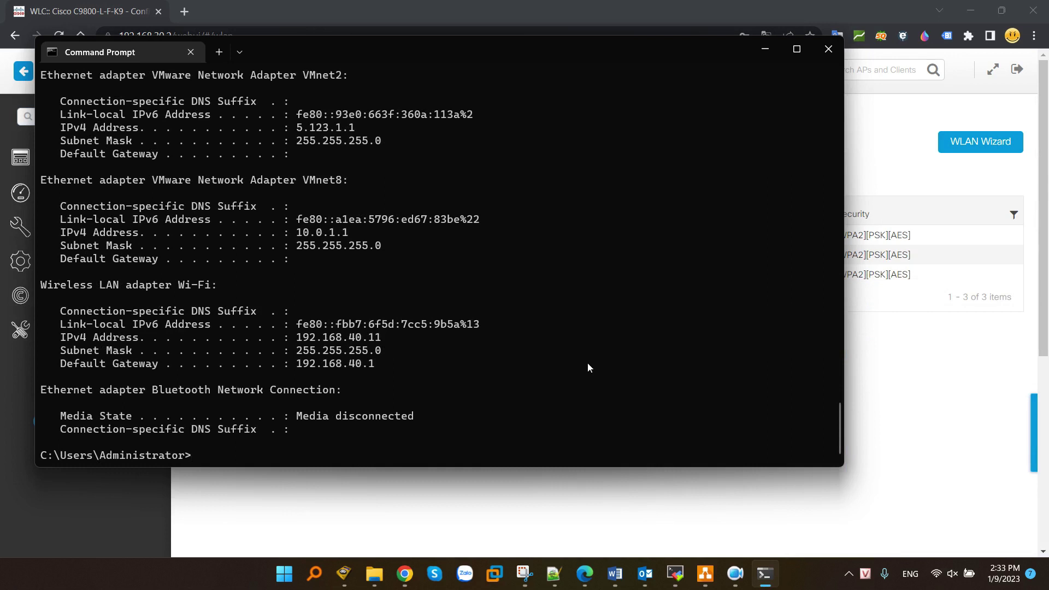
pyautogui.moveTo(297, 337); pyautogui.dragTo(389, 335)
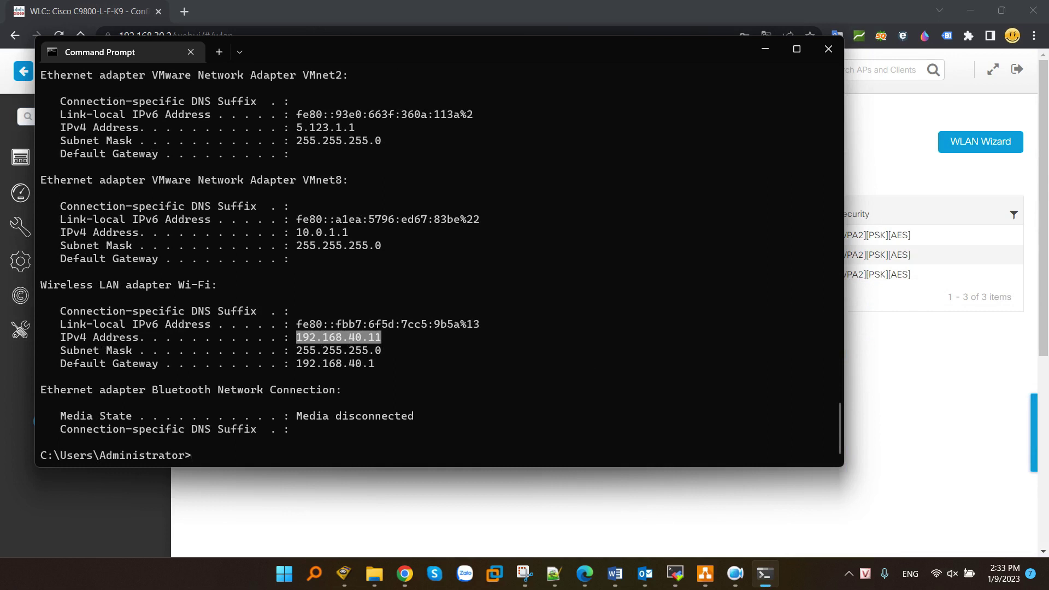
pyautogui.hotkey('alt', 'Tab')
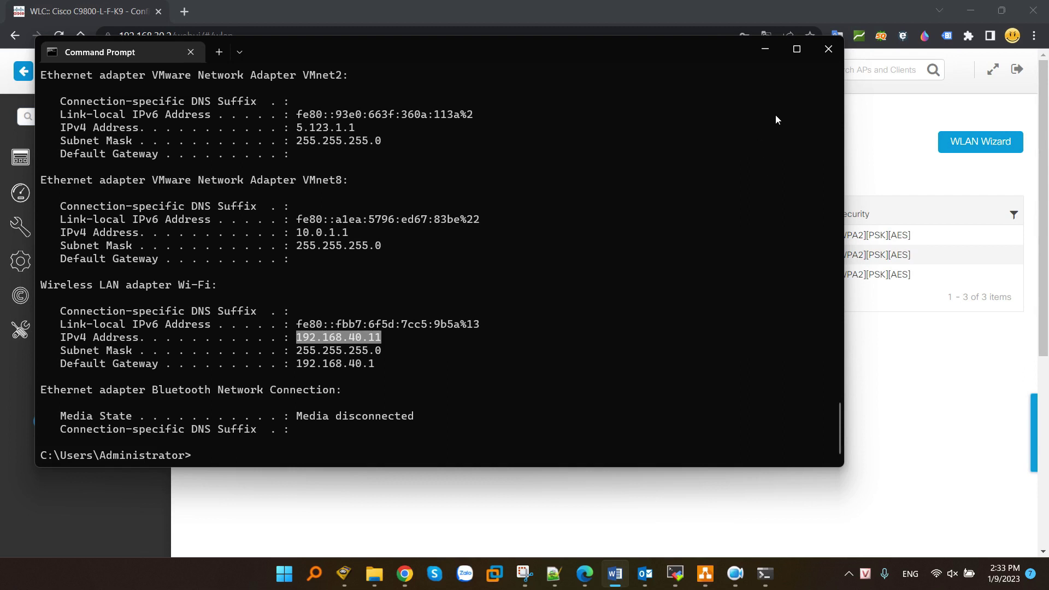
pyautogui.click(760, 48)
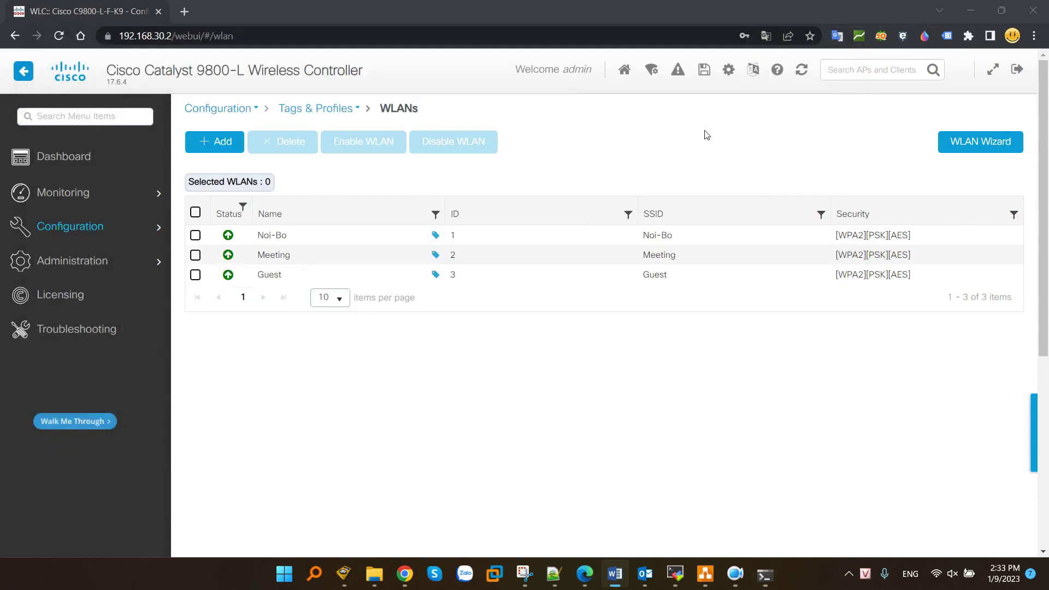
pyautogui.click(701, 379)
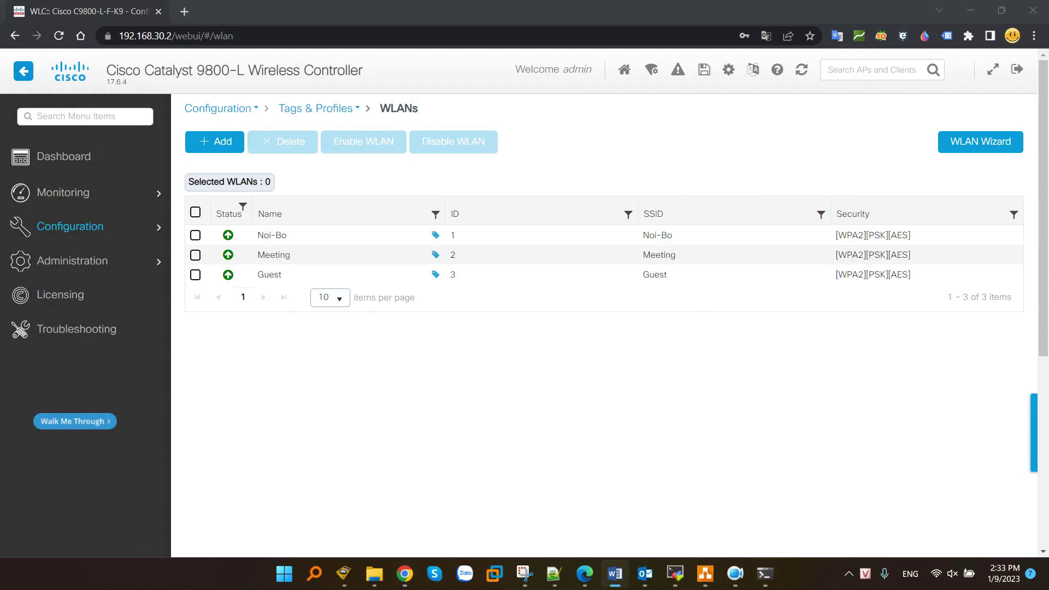